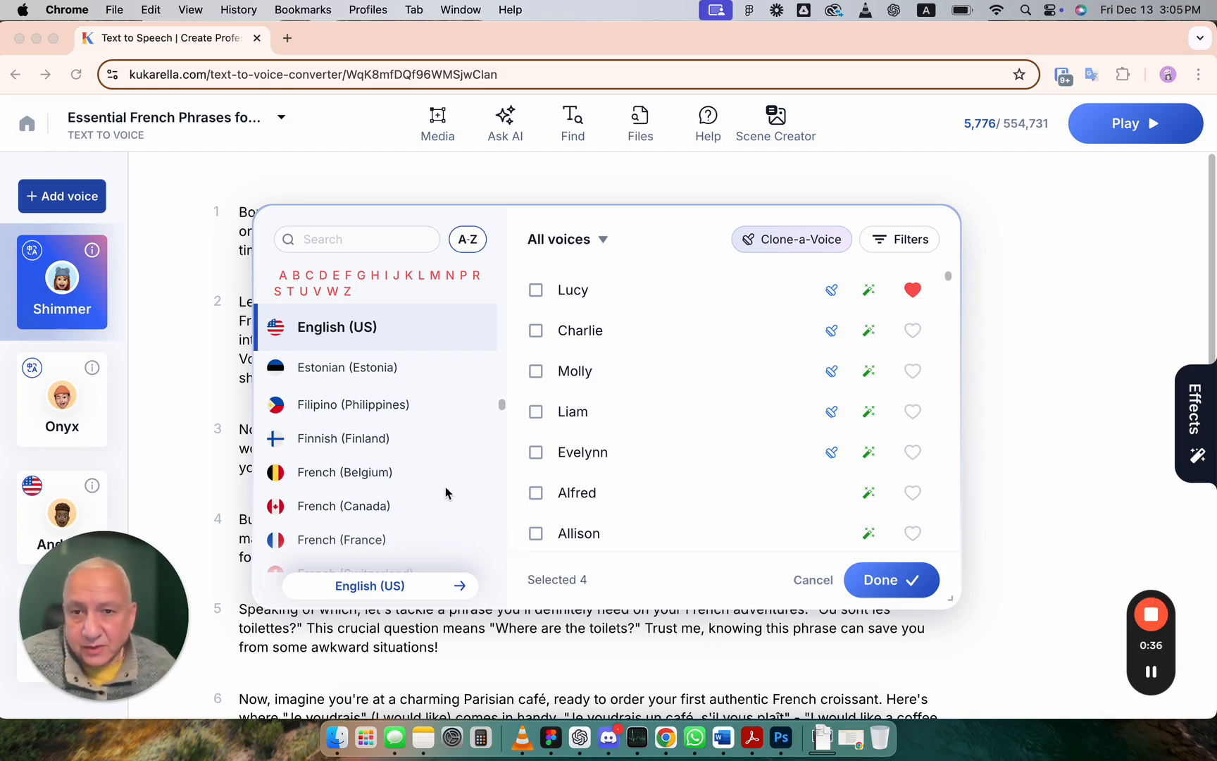
Step: Browse the language list, show the English (UK) voices, then switch back to English (US)
scroll(446, 491, "up", 2)
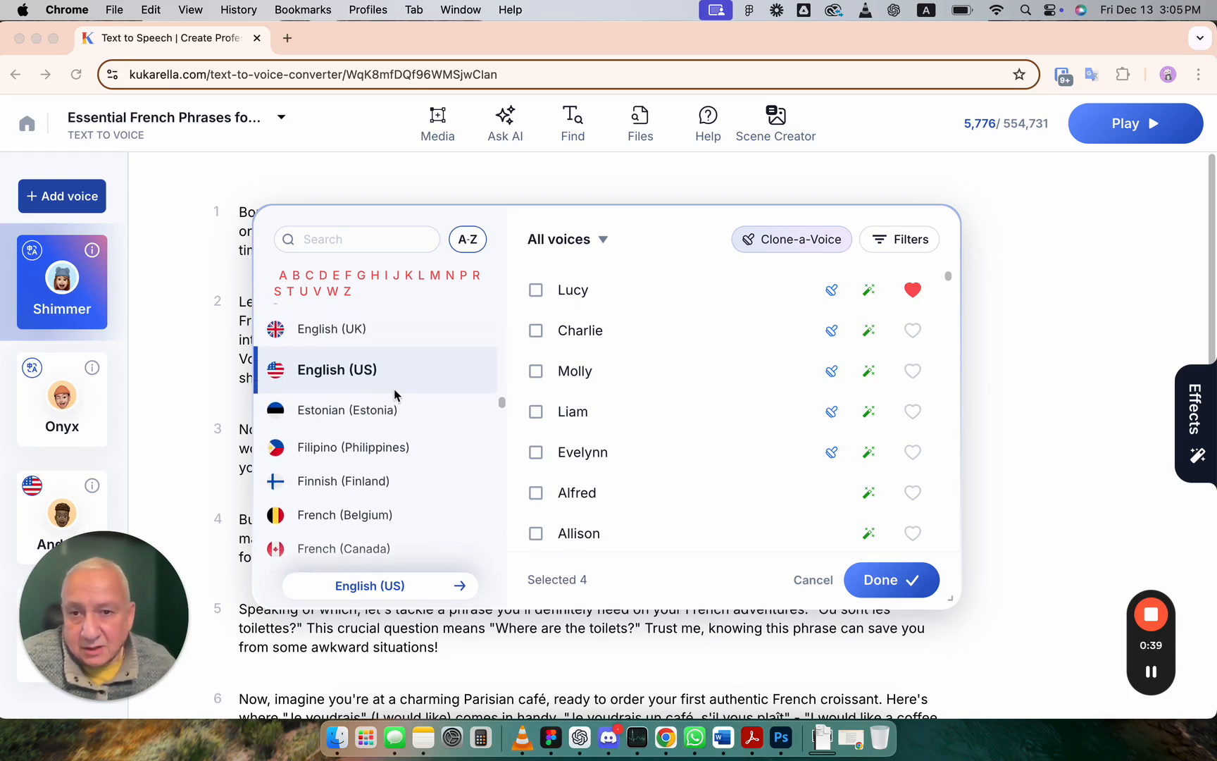
left_click(352, 335)
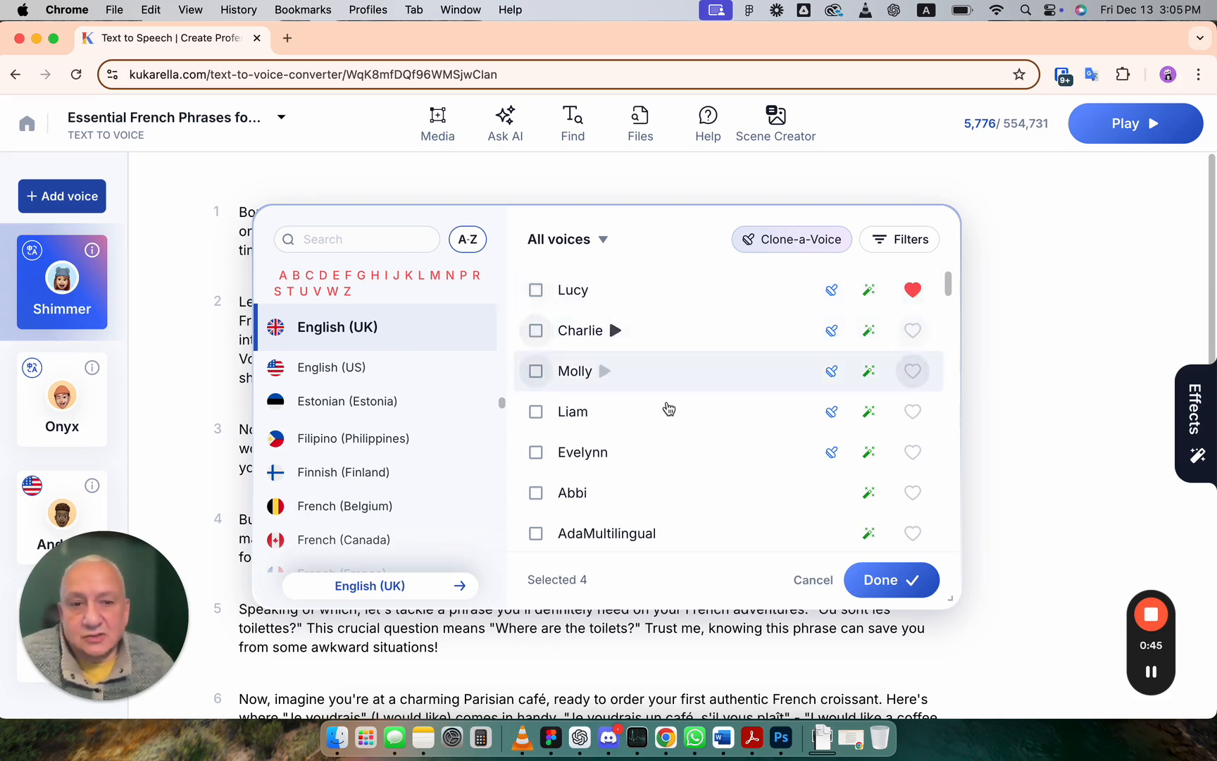
scroll(673, 422, "down", 2)
scroll(673, 421, "down", 20)
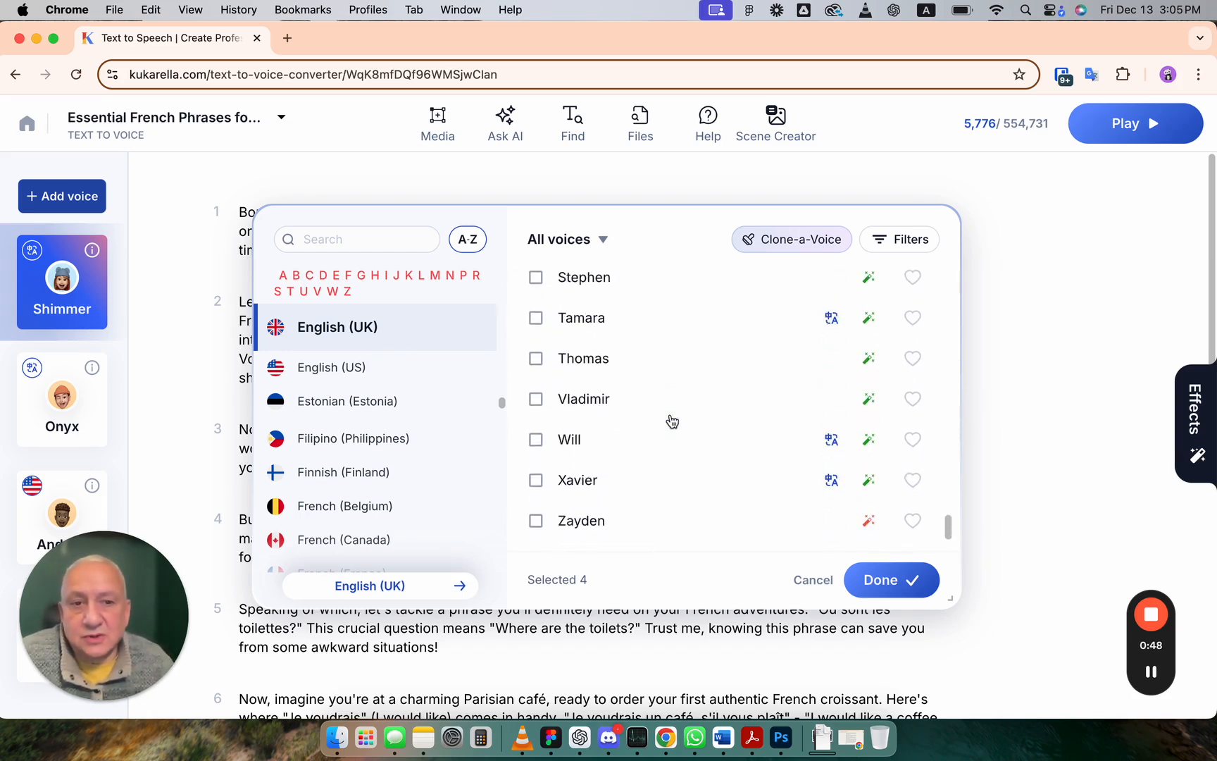
scroll(671, 421, "up", 20)
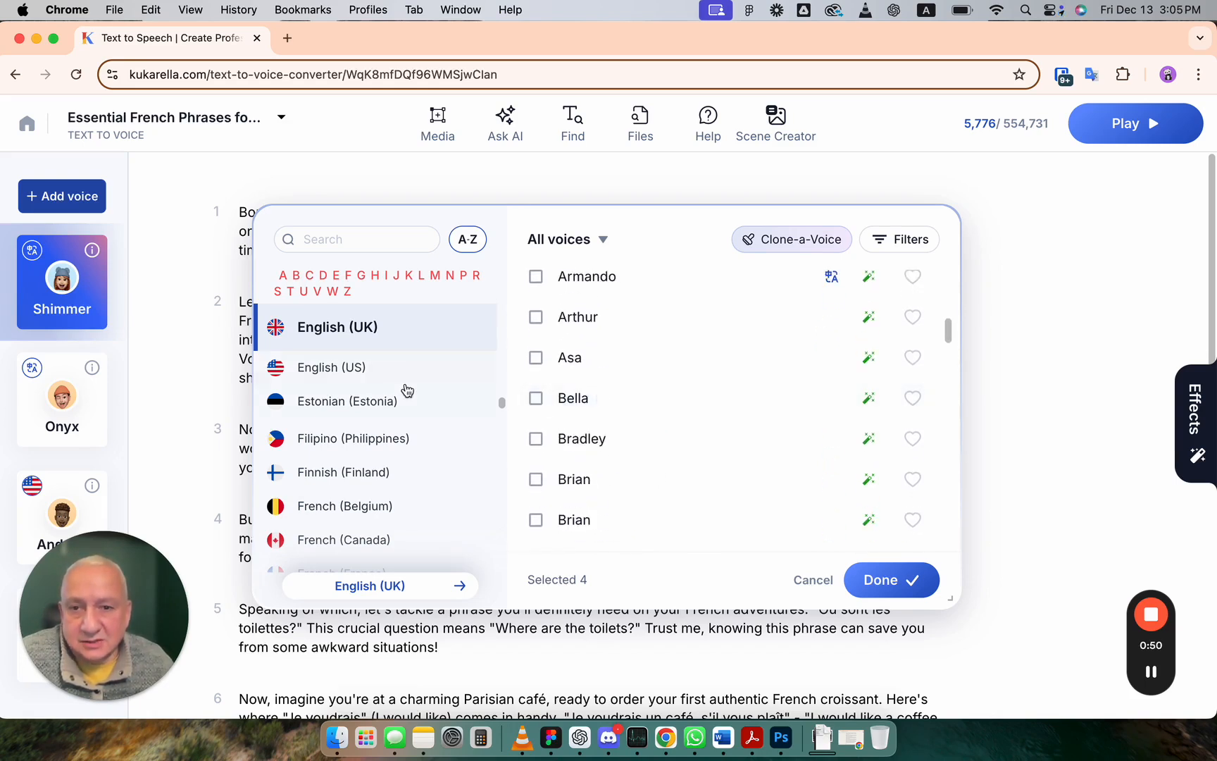
left_click(357, 371)
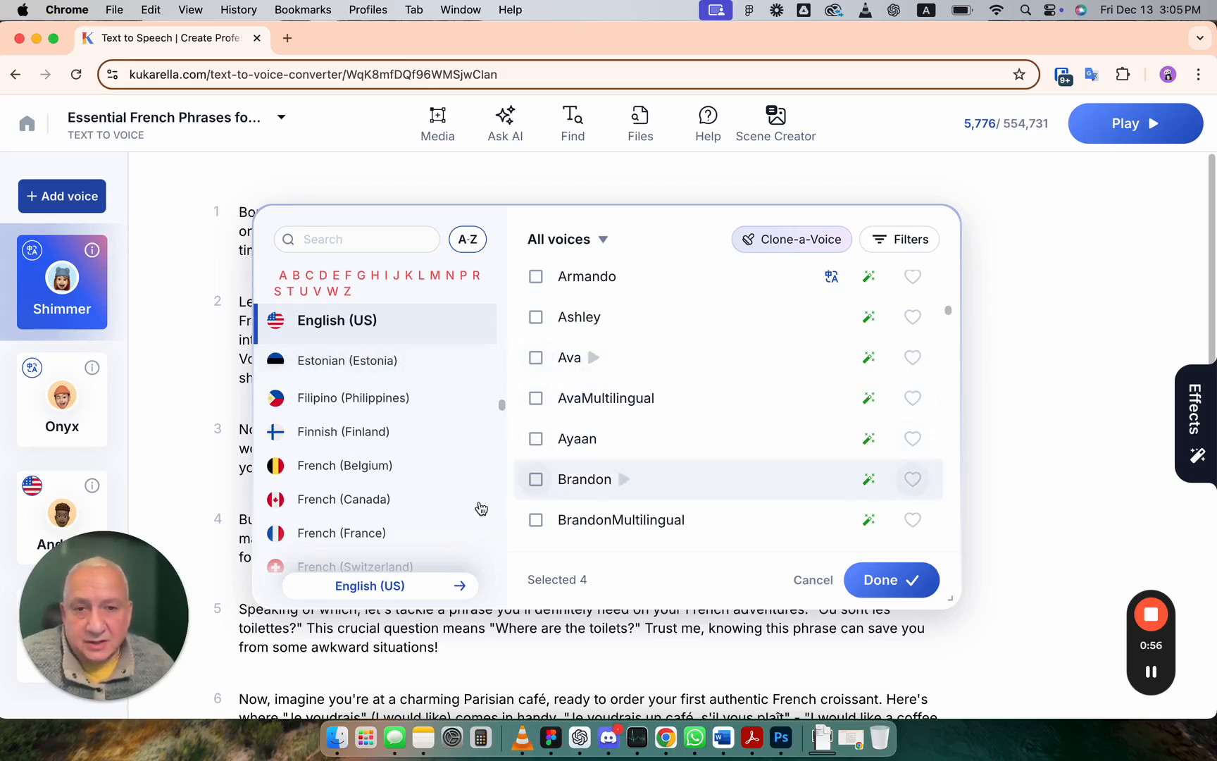
scroll(378, 453, "down", 1)
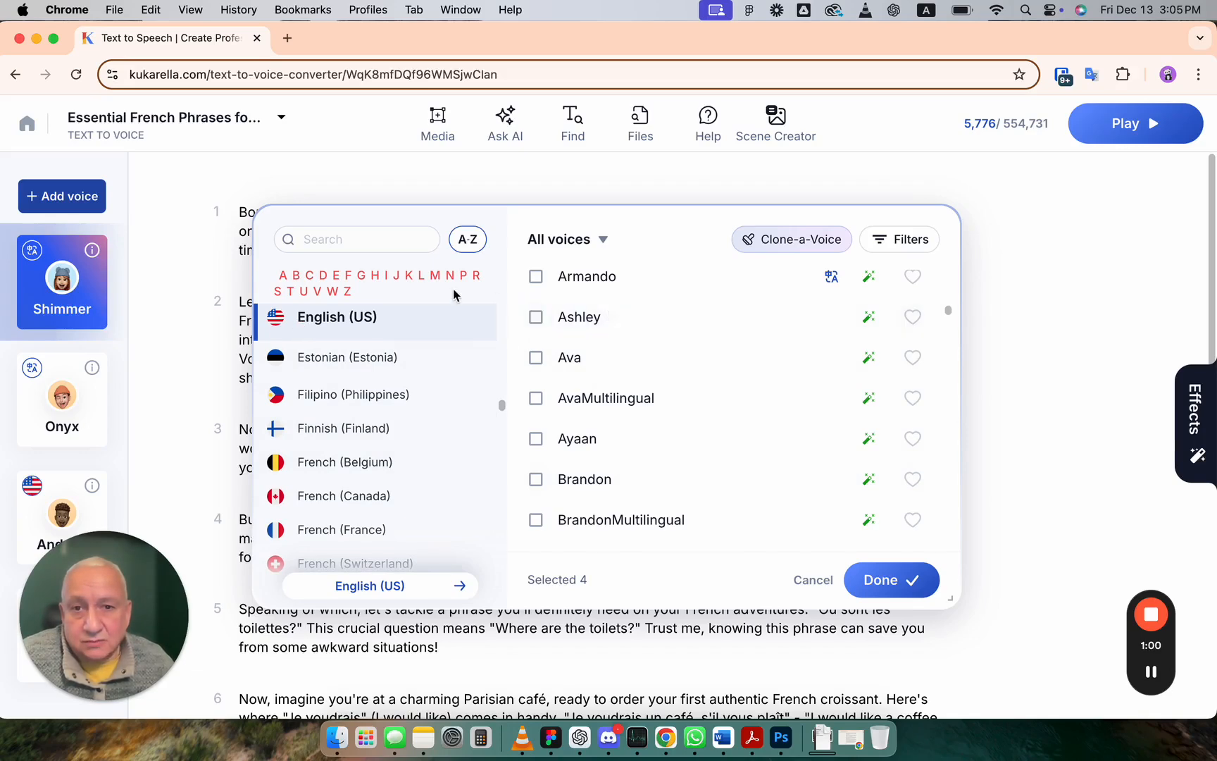
Step: Jump to the S section of the language list and browse the Spanish regional variants
left_click(279, 292)
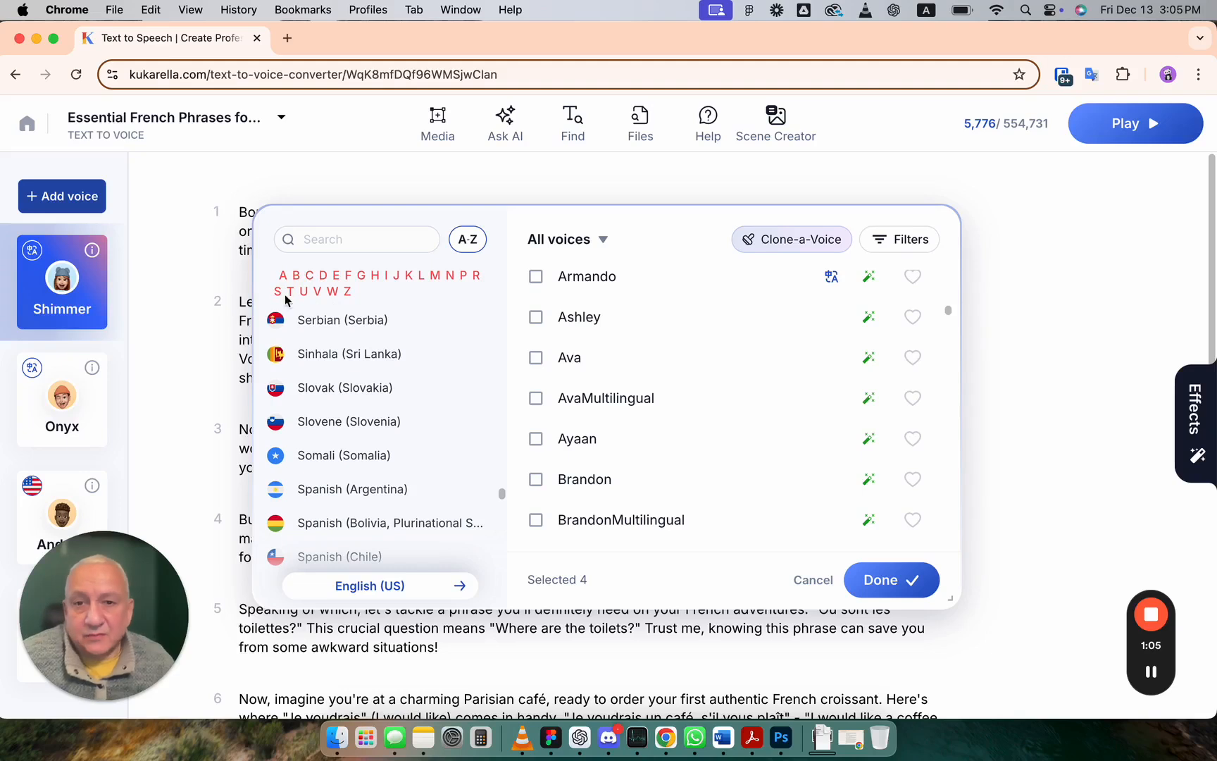
scroll(354, 380, "up", 1)
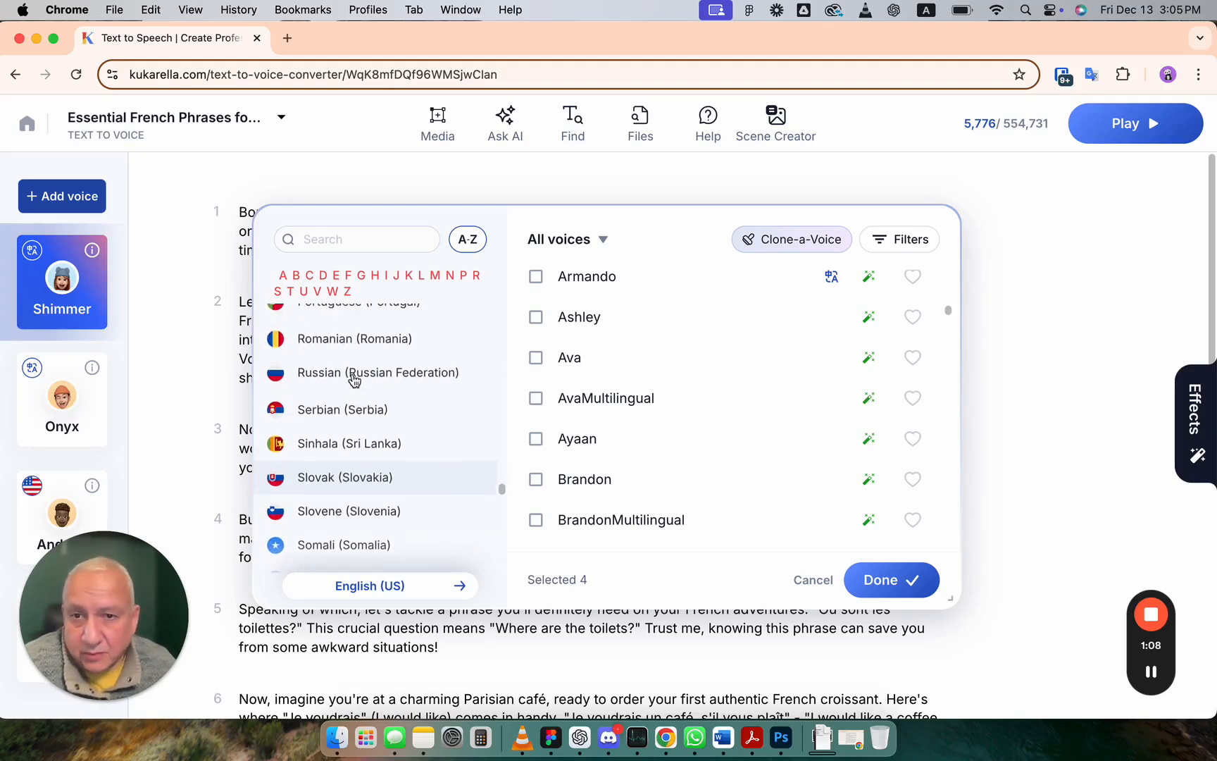
scroll(355, 380, "down", 3)
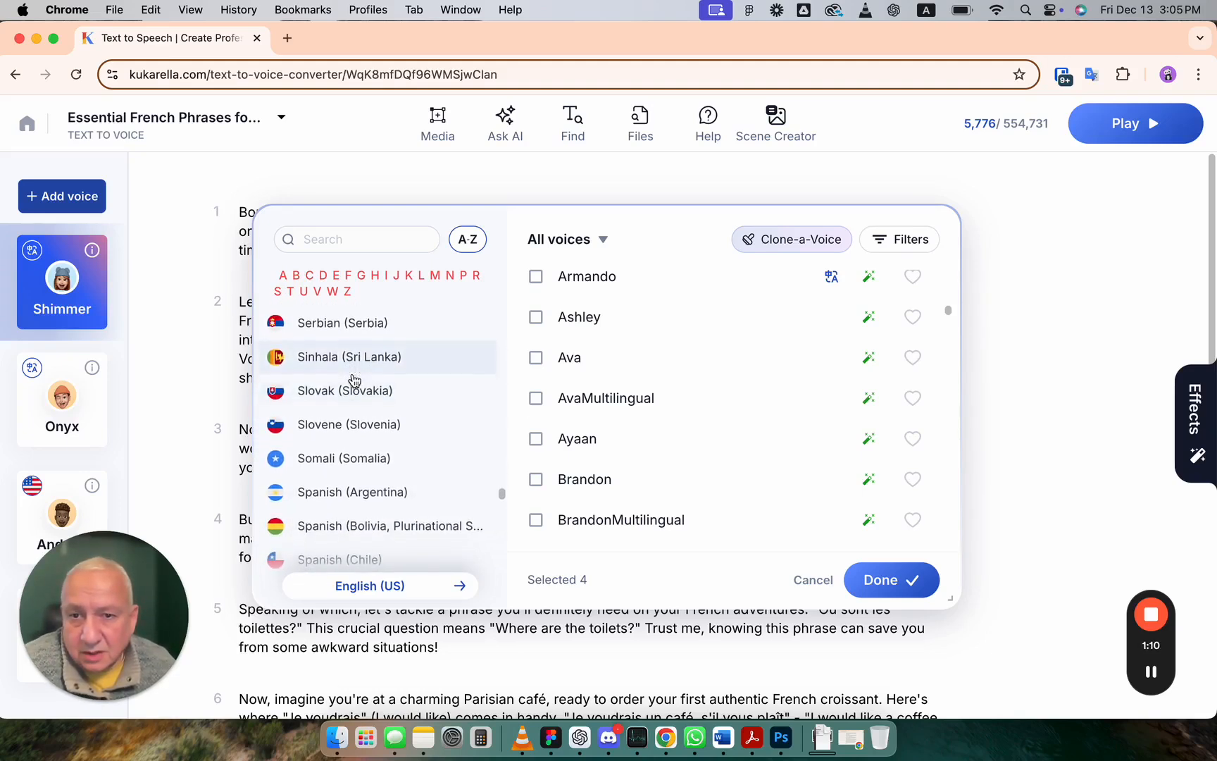
scroll(354, 379, "down", 2)
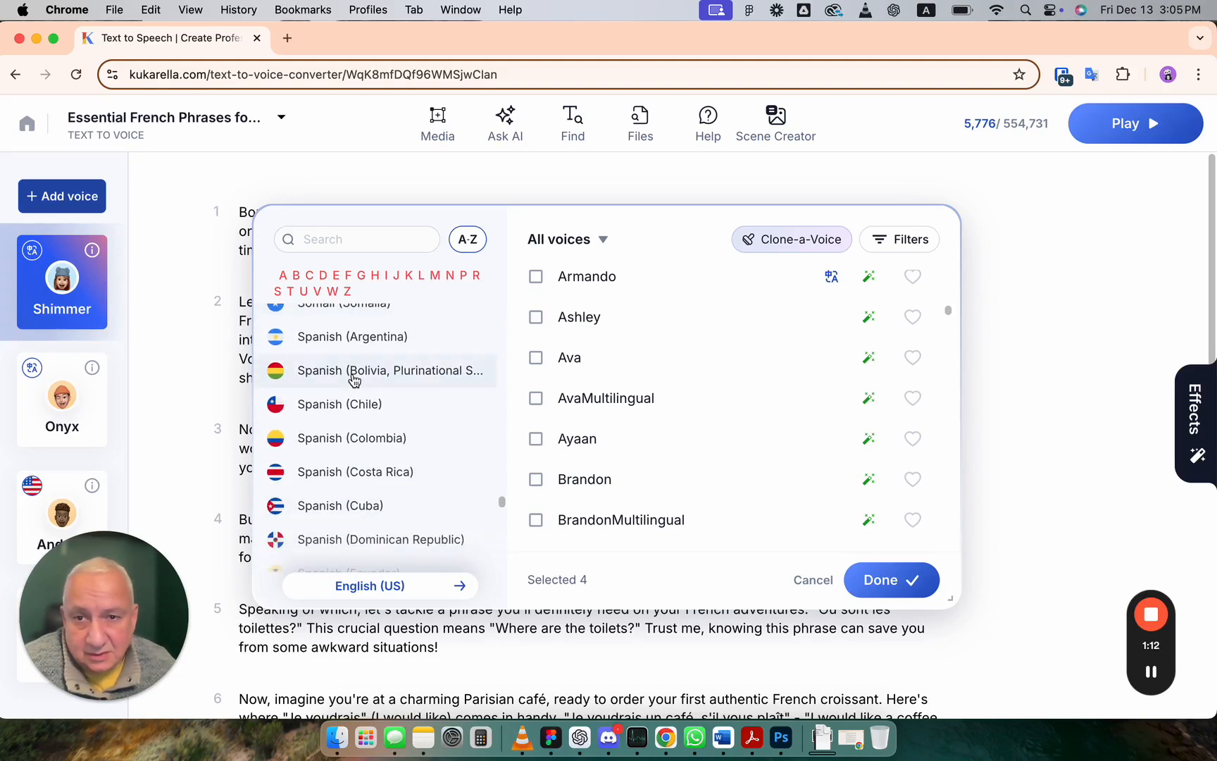
scroll(366, 358, "up", 1)
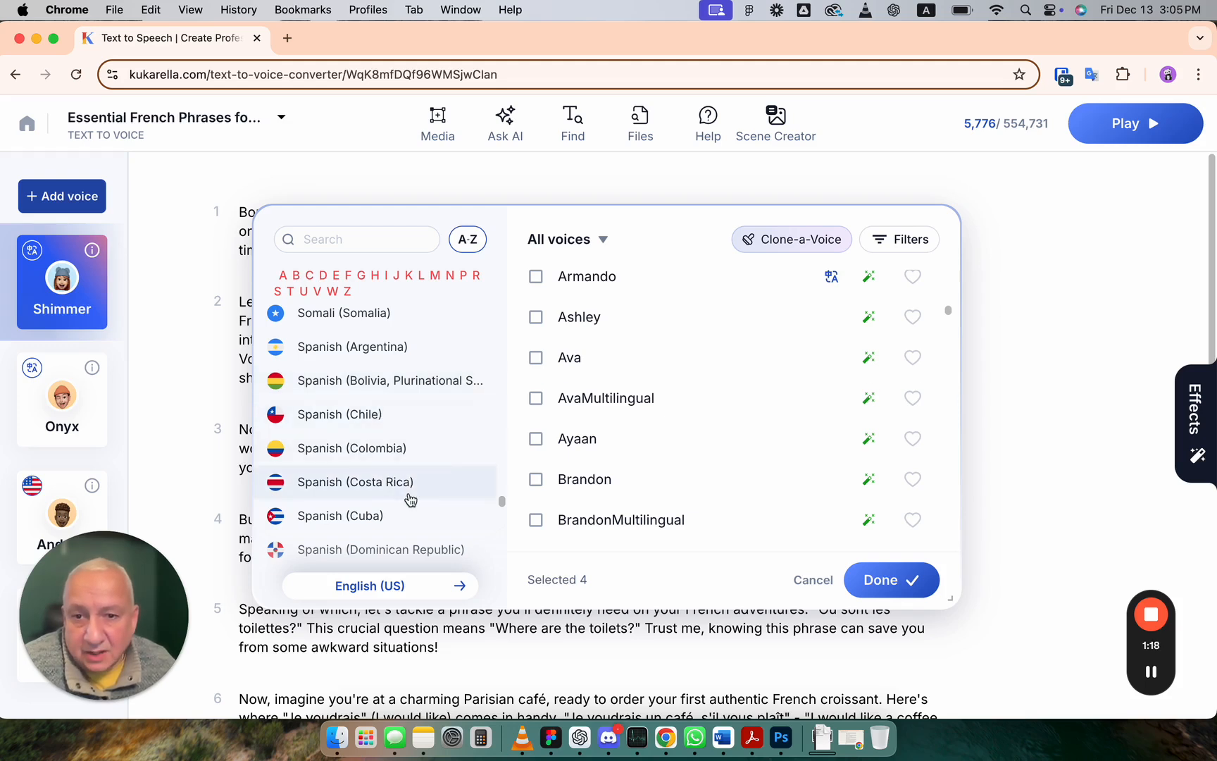
scroll(410, 510, "down", 1)
scroll(409, 509, "down", 10)
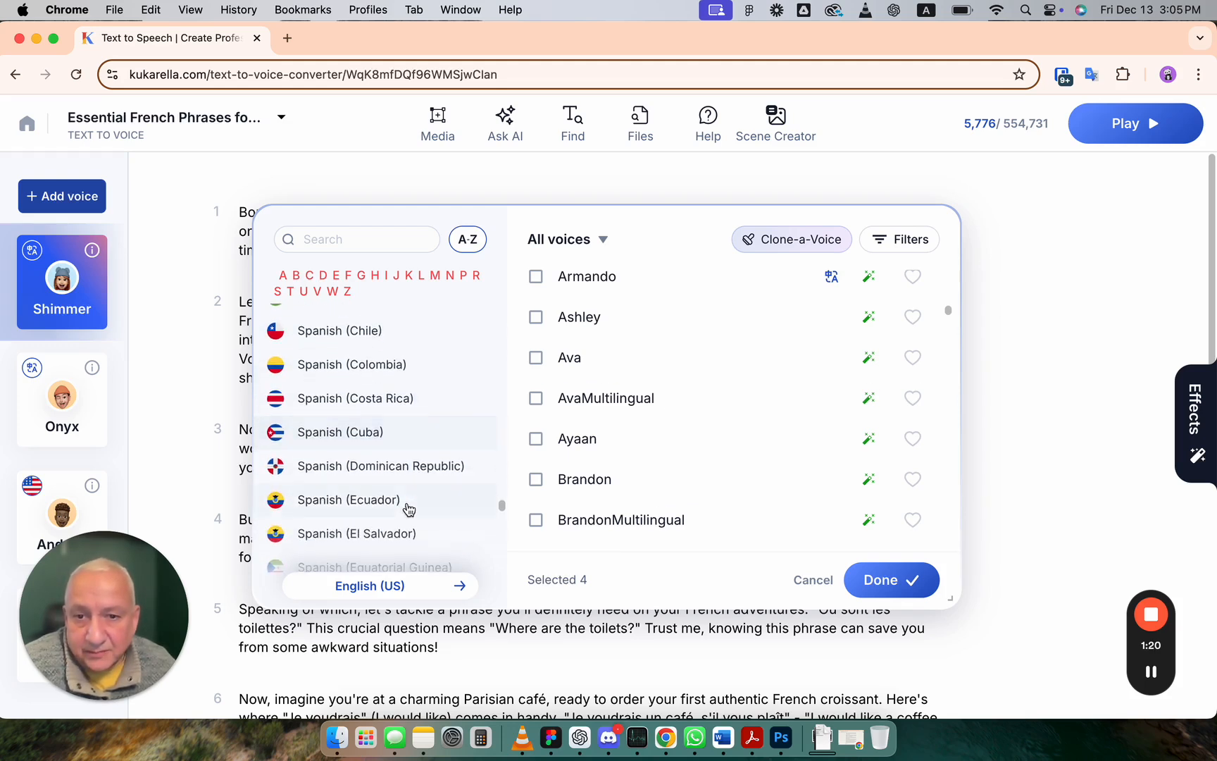
scroll(409, 509, "down", 6)
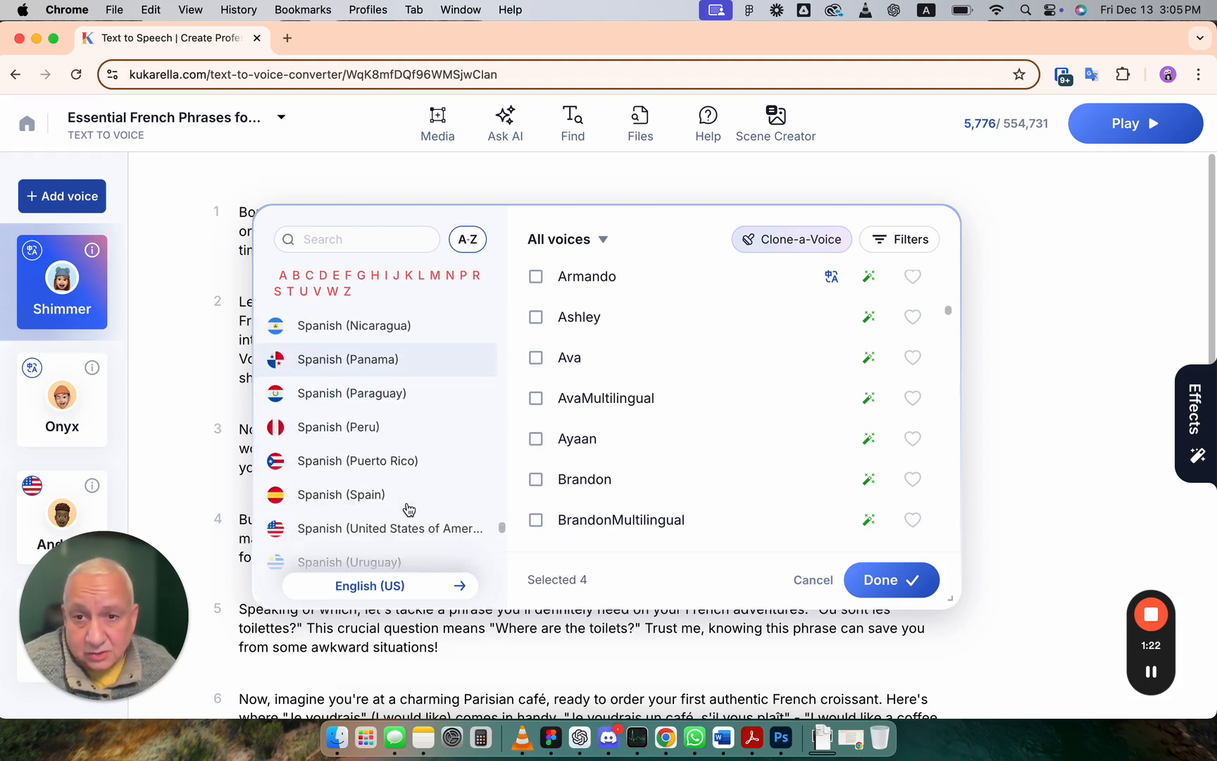
scroll(409, 509, "down", 4)
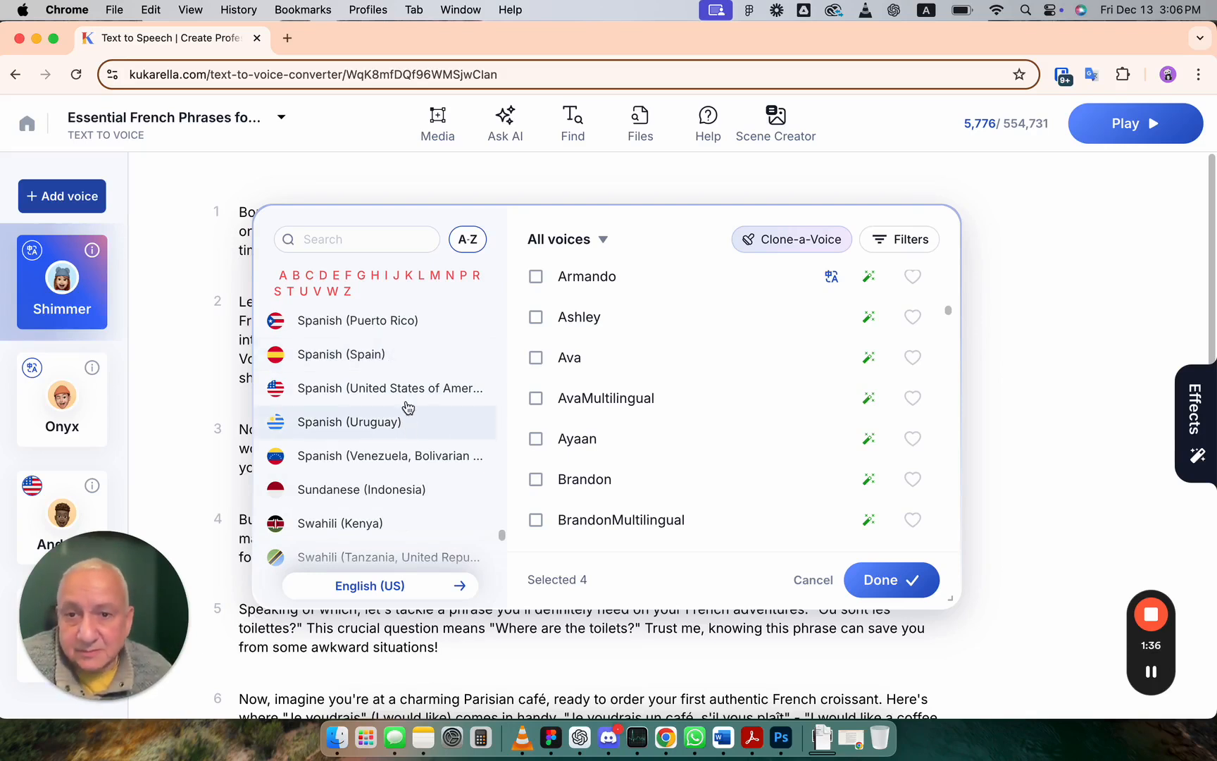
scroll(381, 367, "up", 5)
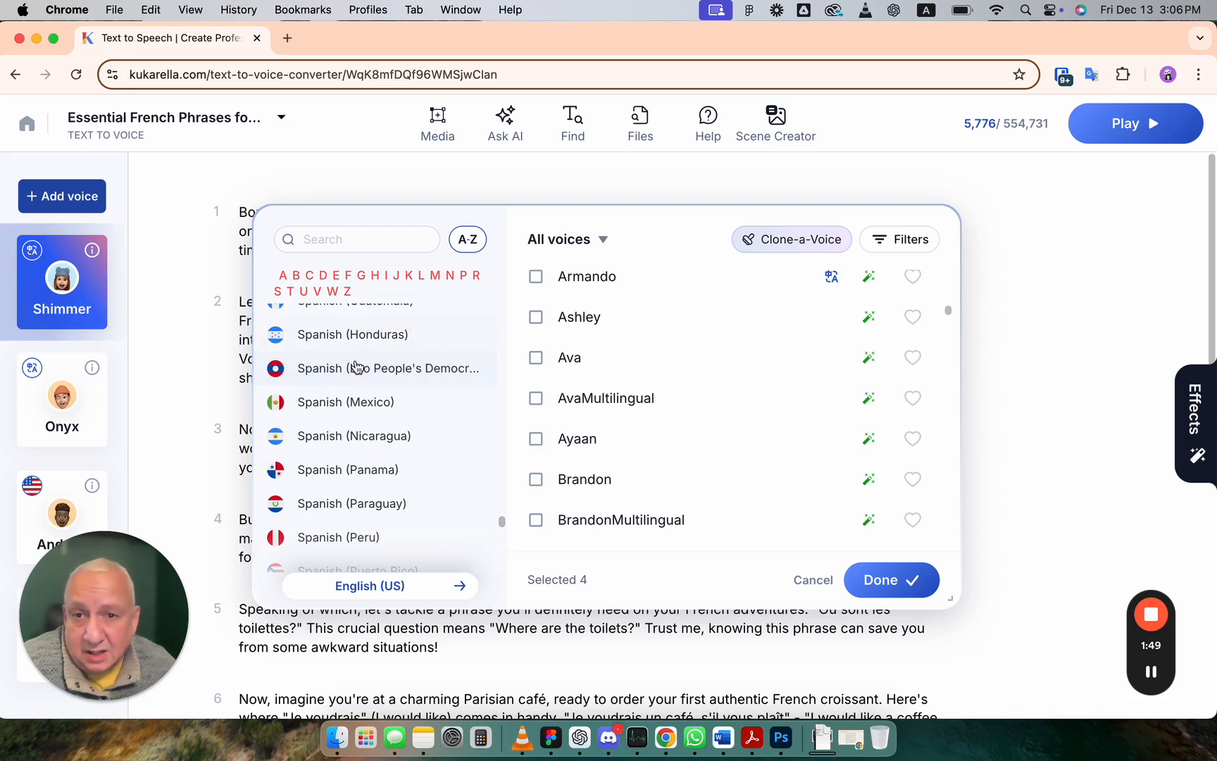
scroll(358, 366, "up", 3)
scroll(358, 366, "up", 3)
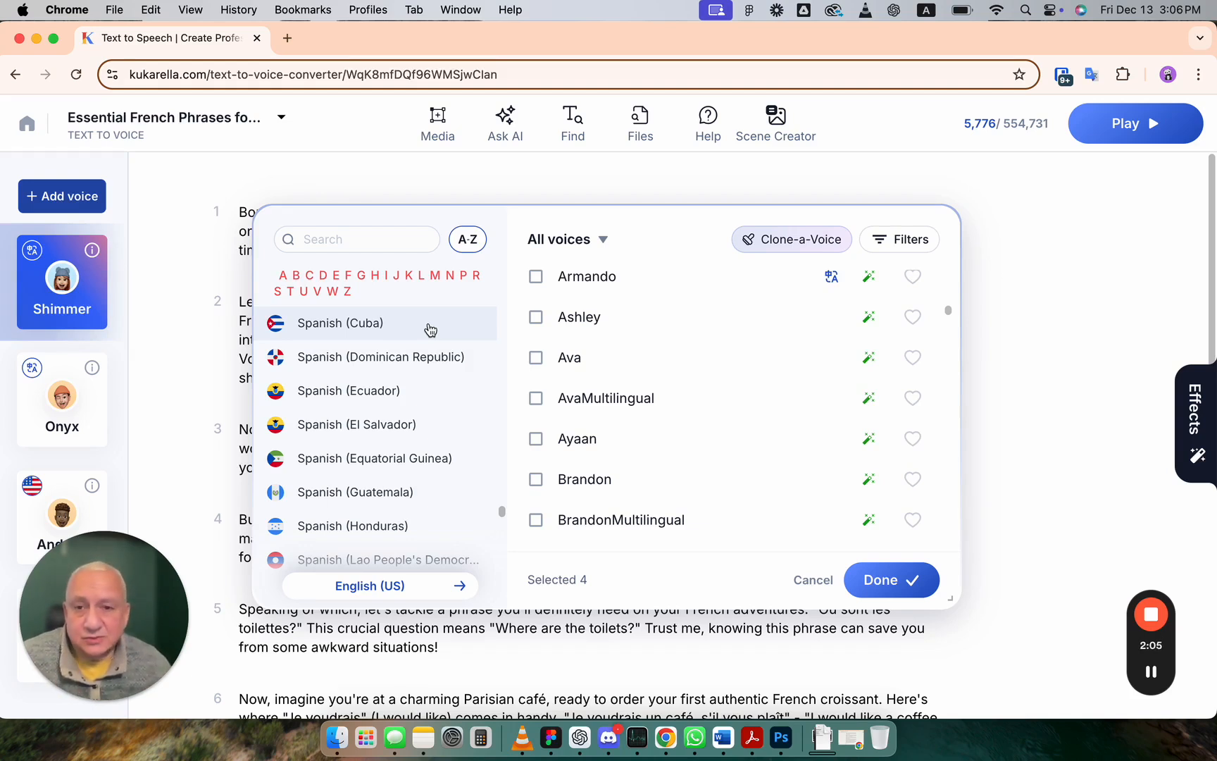
scroll(405, 391, "up", 3)
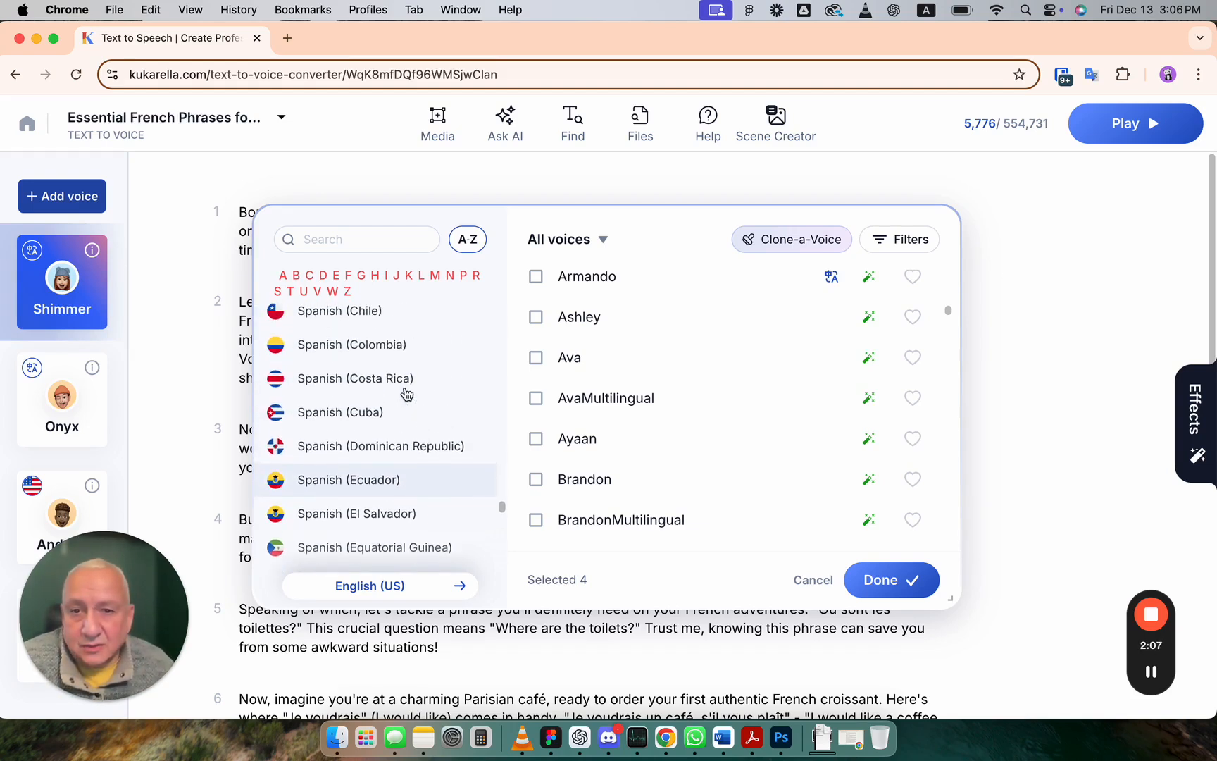
scroll(407, 393, "up", 4)
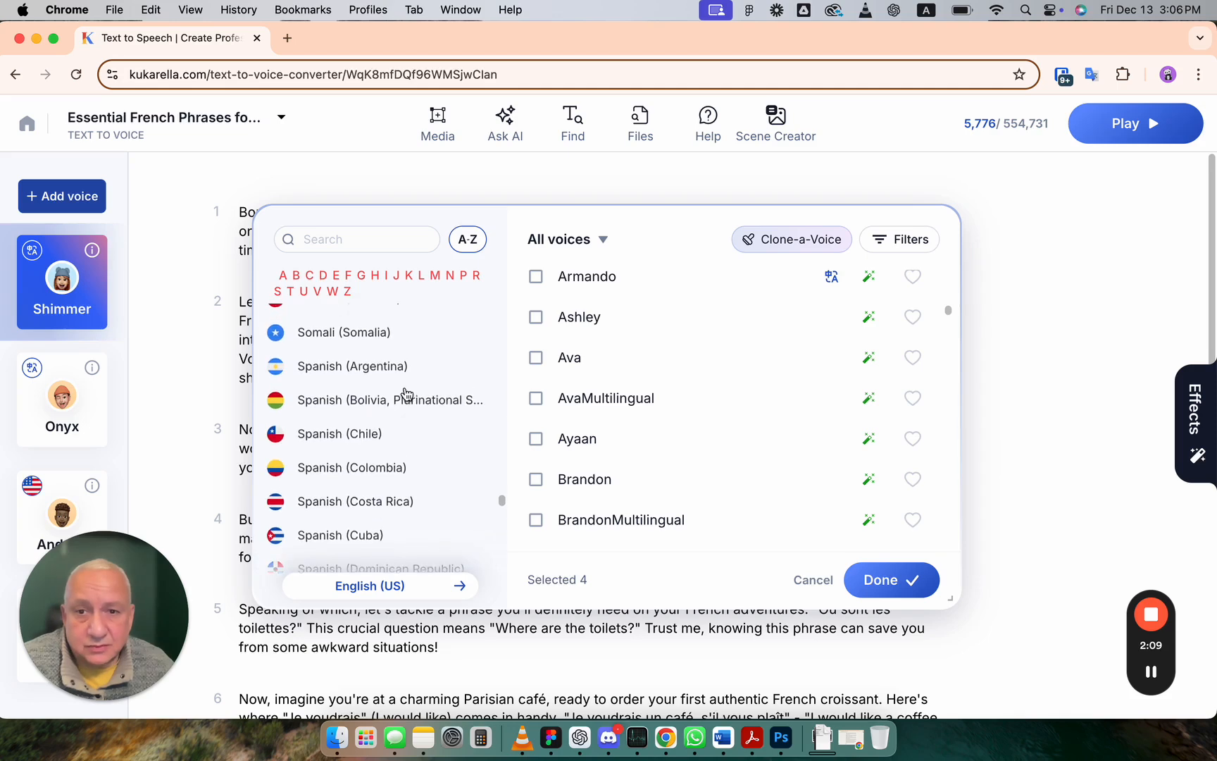
scroll(407, 393, "up", 12)
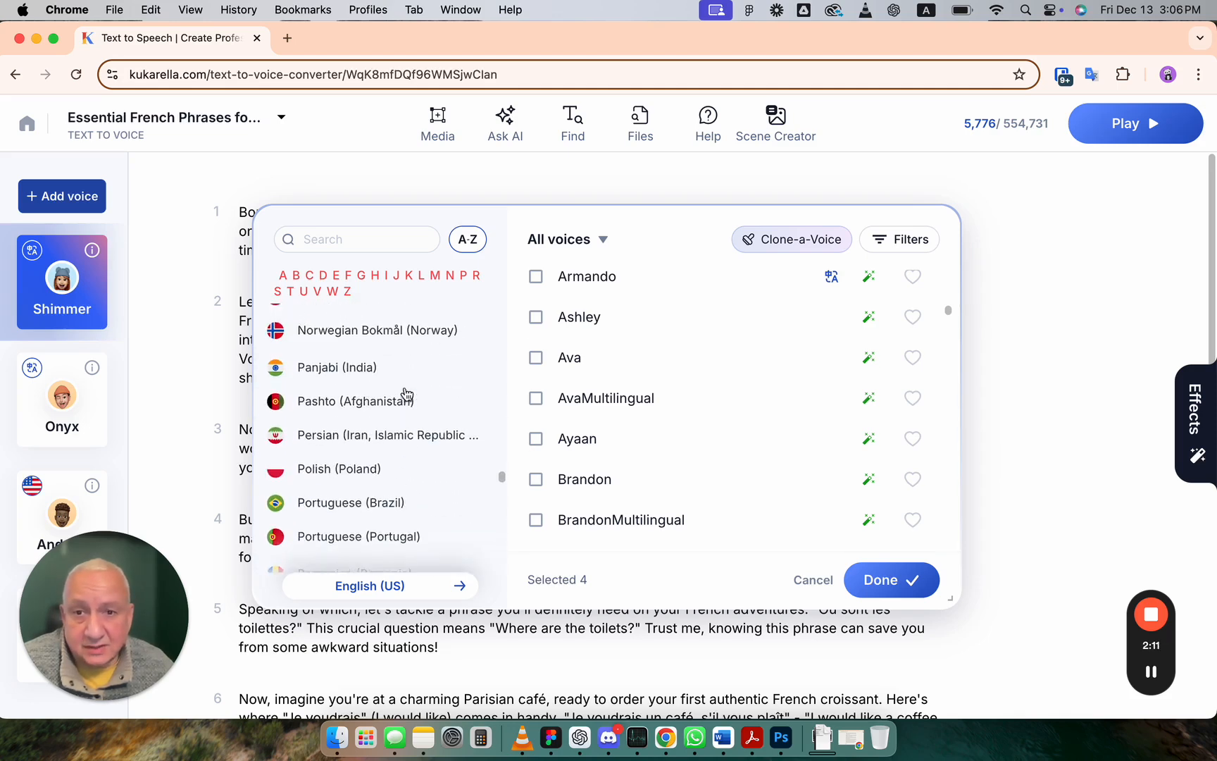
scroll(406, 393, "up", 7)
Step: Jump through the alphabet index and browse the English regional variants in the language list
left_click(337, 277)
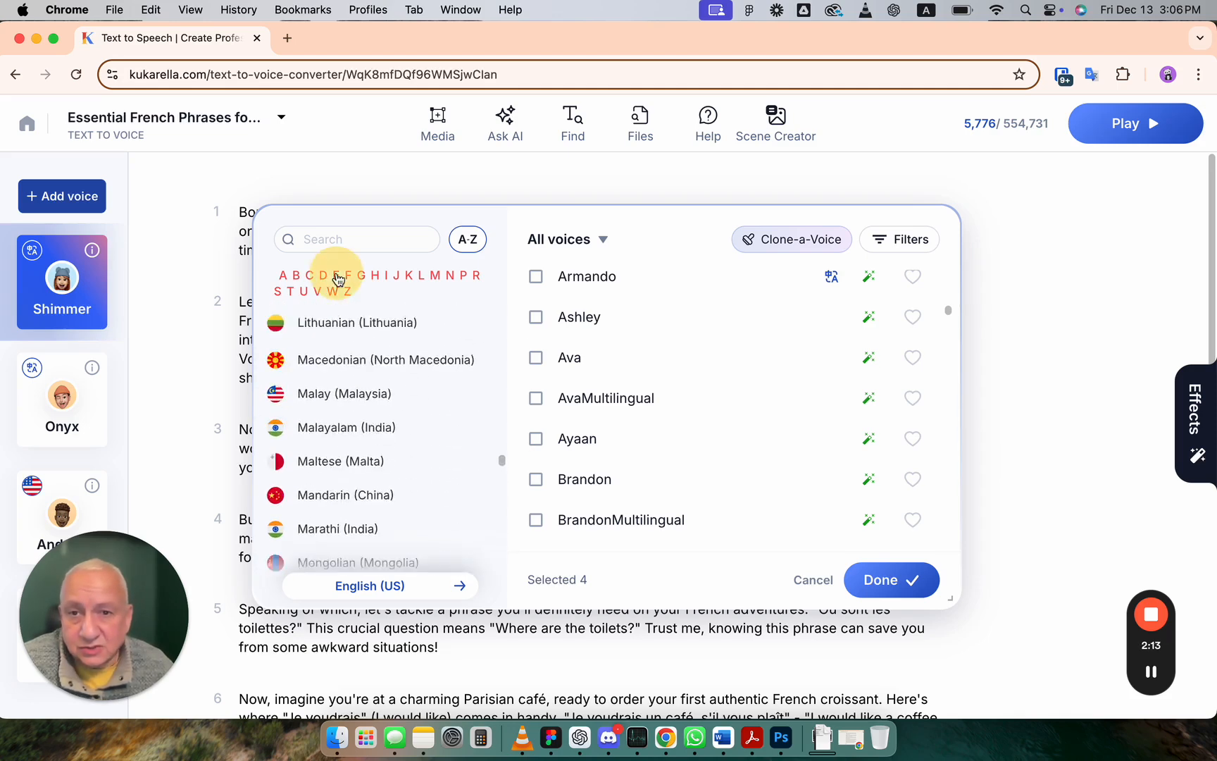
scroll(359, 403, "up", 5)
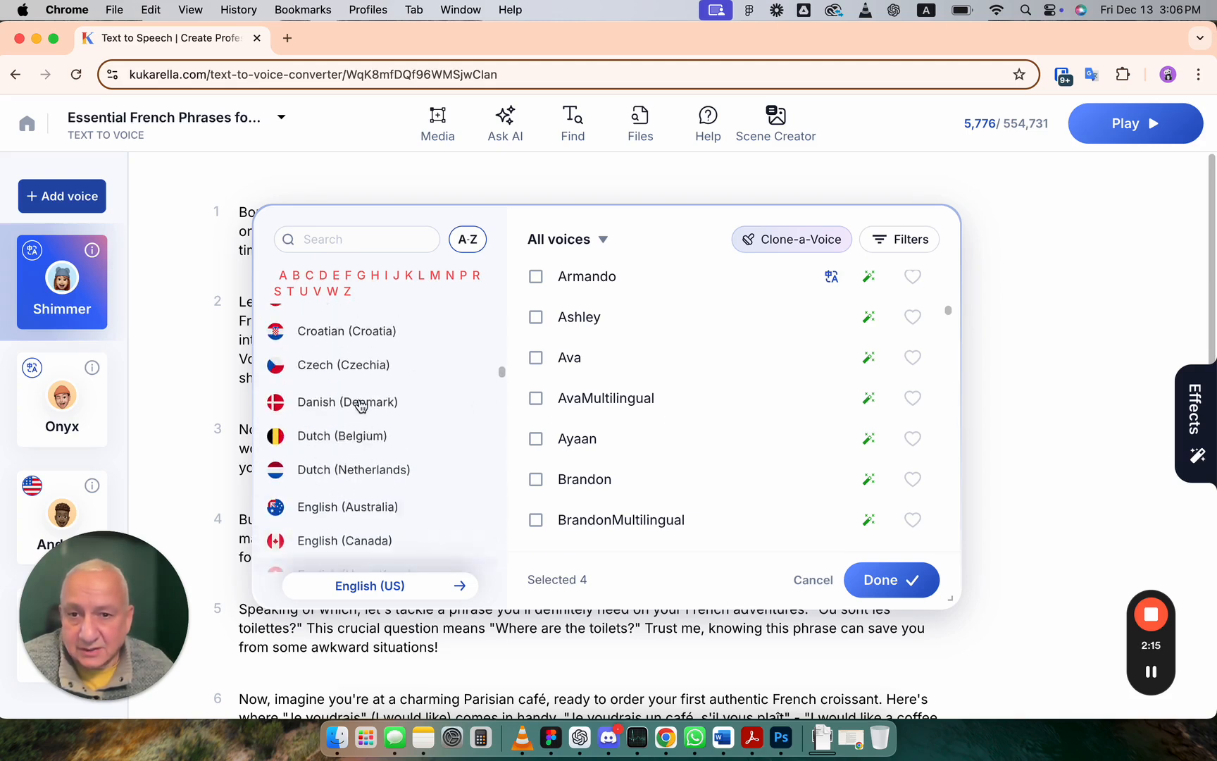
scroll(361, 405, "down", 5)
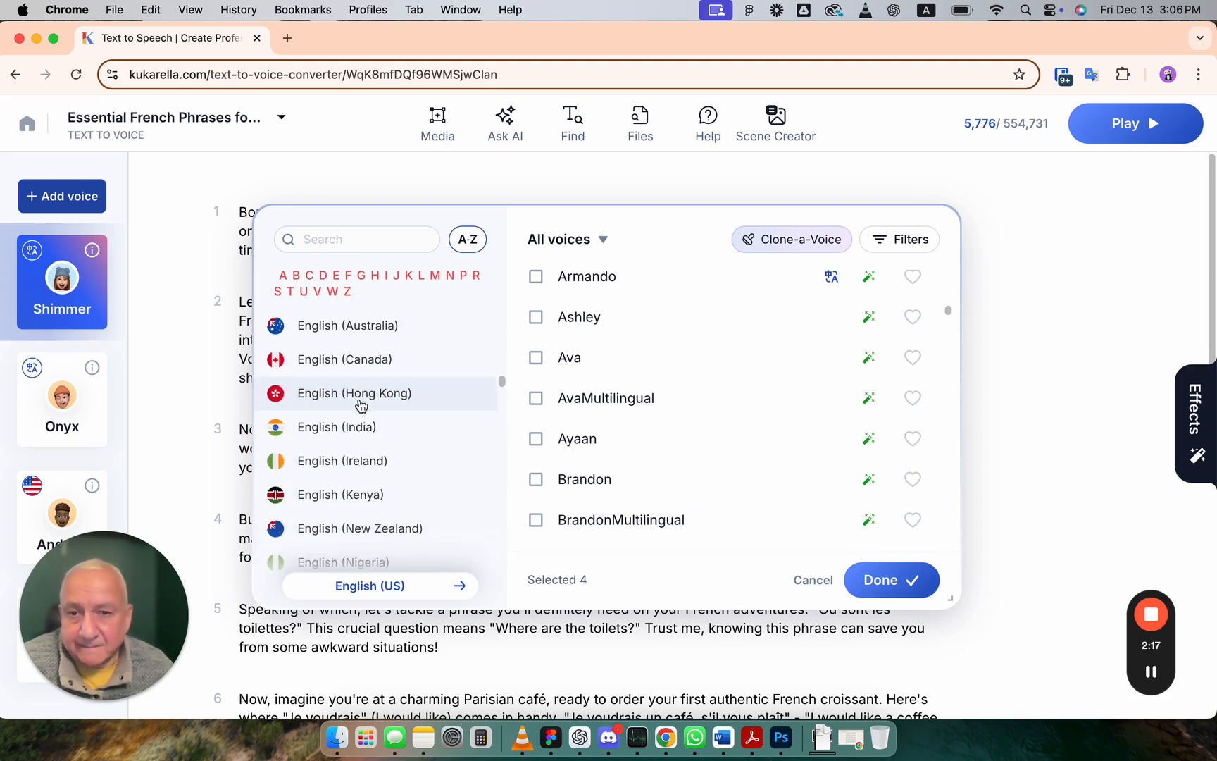
scroll(361, 405, "down", 6)
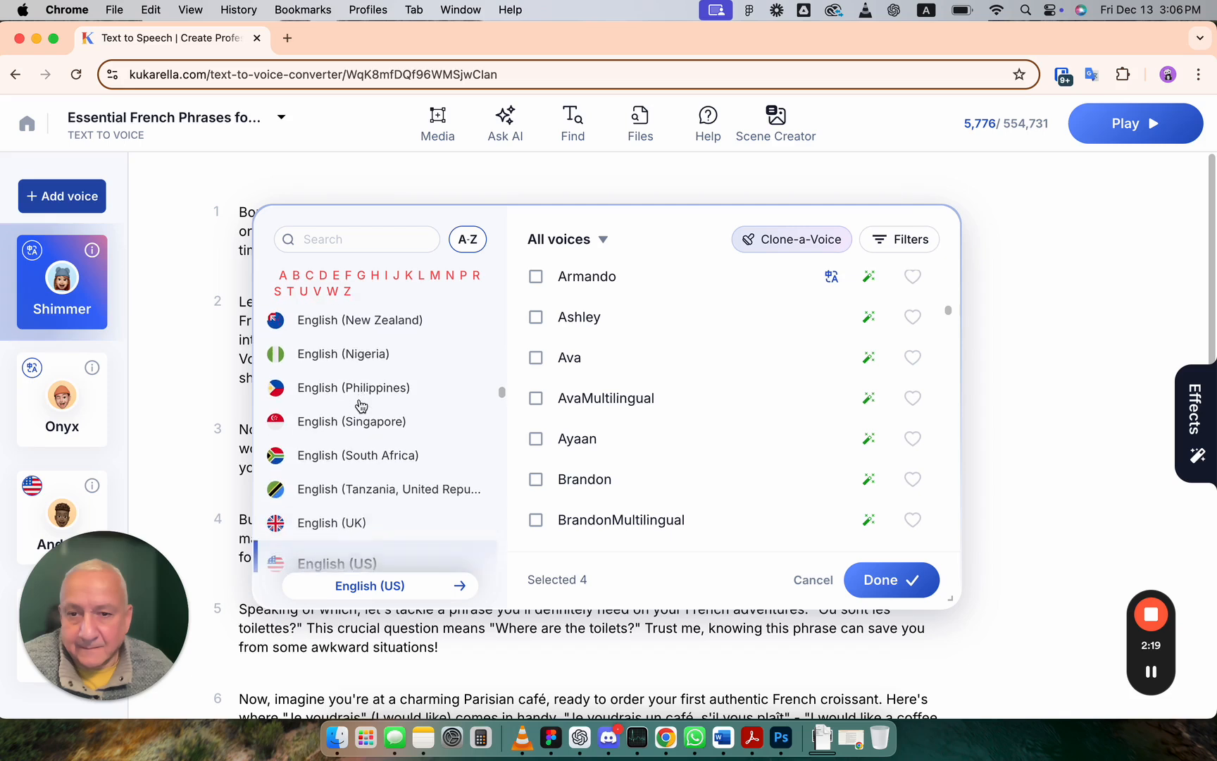
scroll(361, 405, "down", 6)
scroll(360, 405, "up", 8)
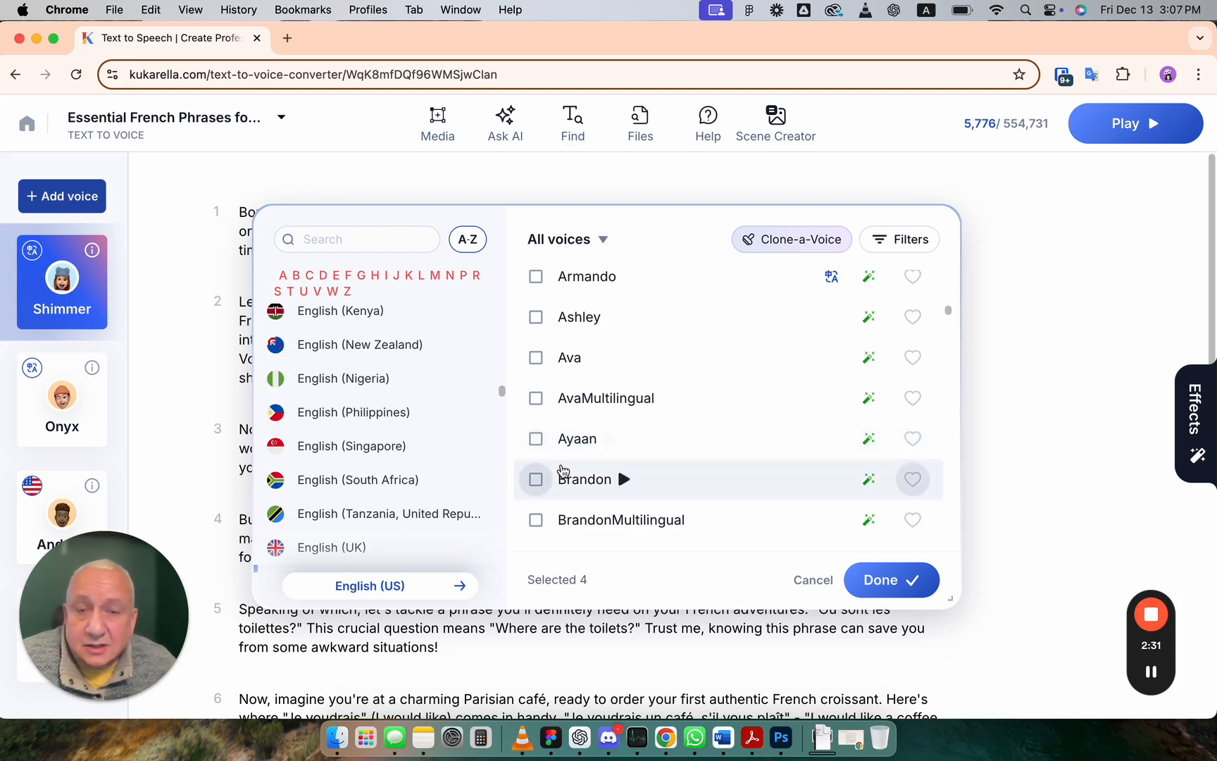
Step: Examine the voice category filter options, scroll the English (US) voice list, and close the voice picker
left_click(603, 240)
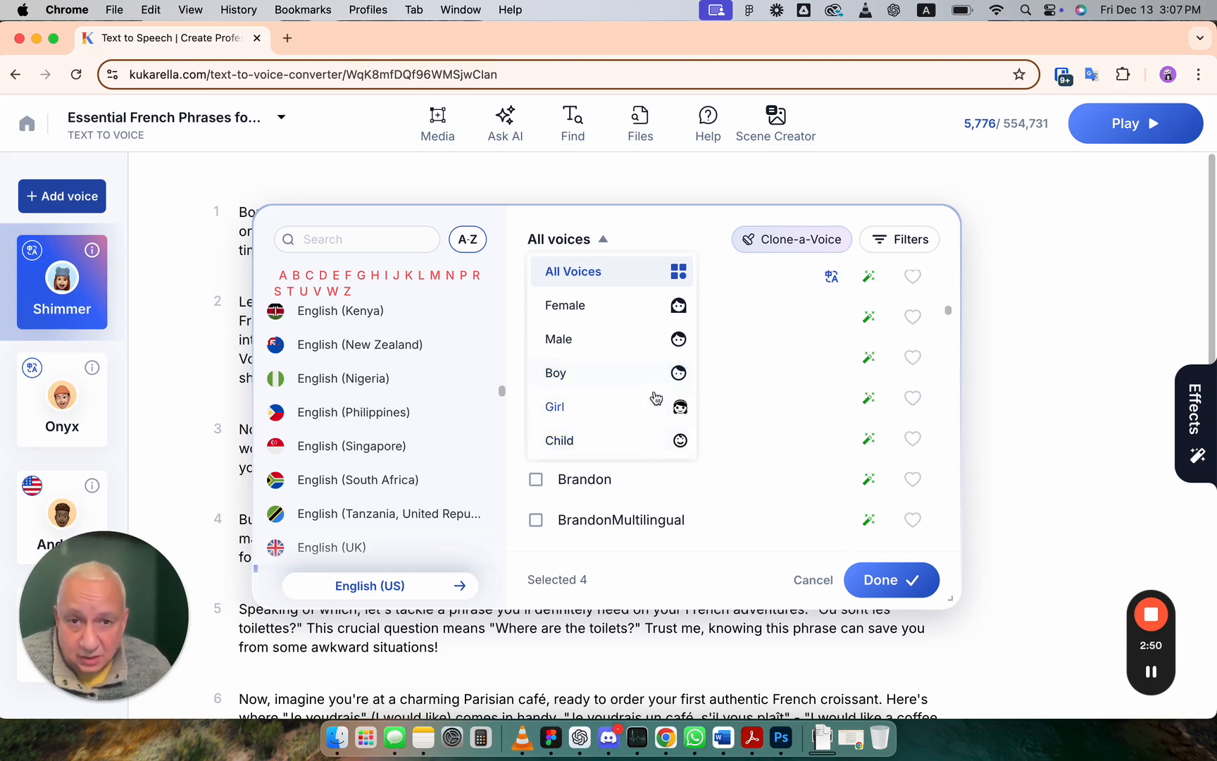
left_click(718, 195)
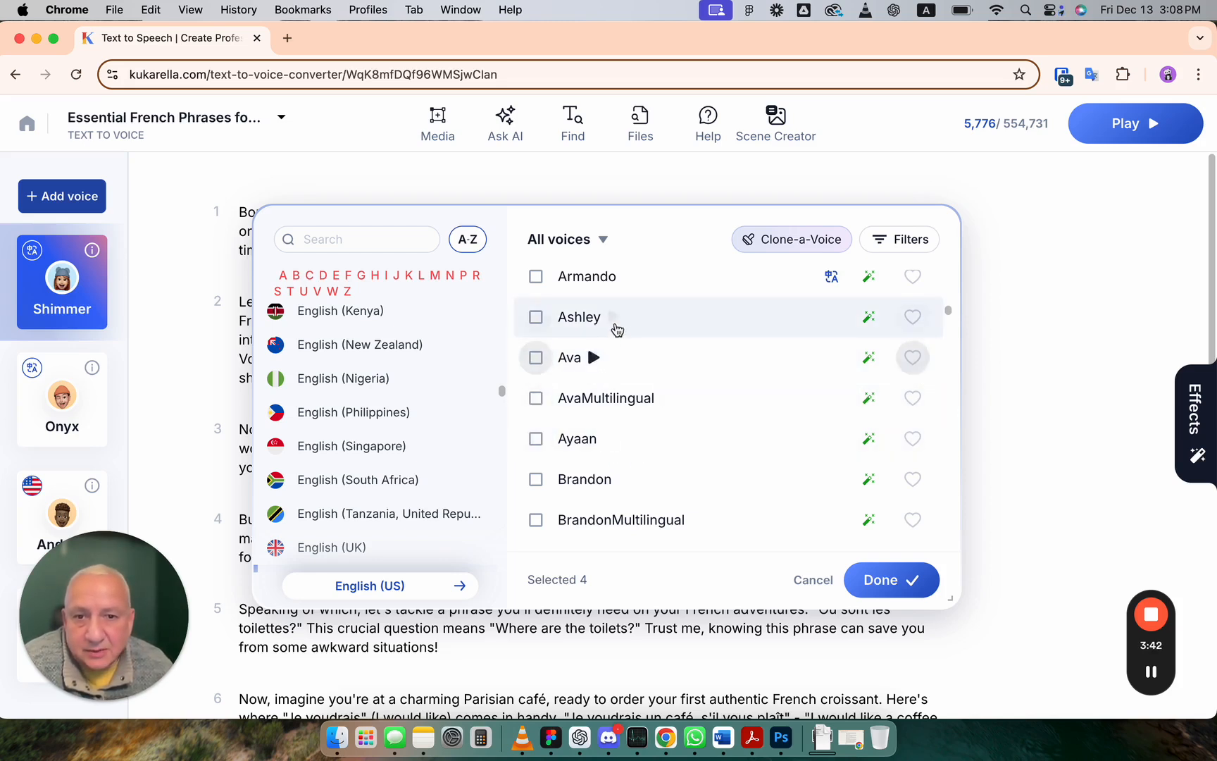
scroll(609, 437, "up", 1)
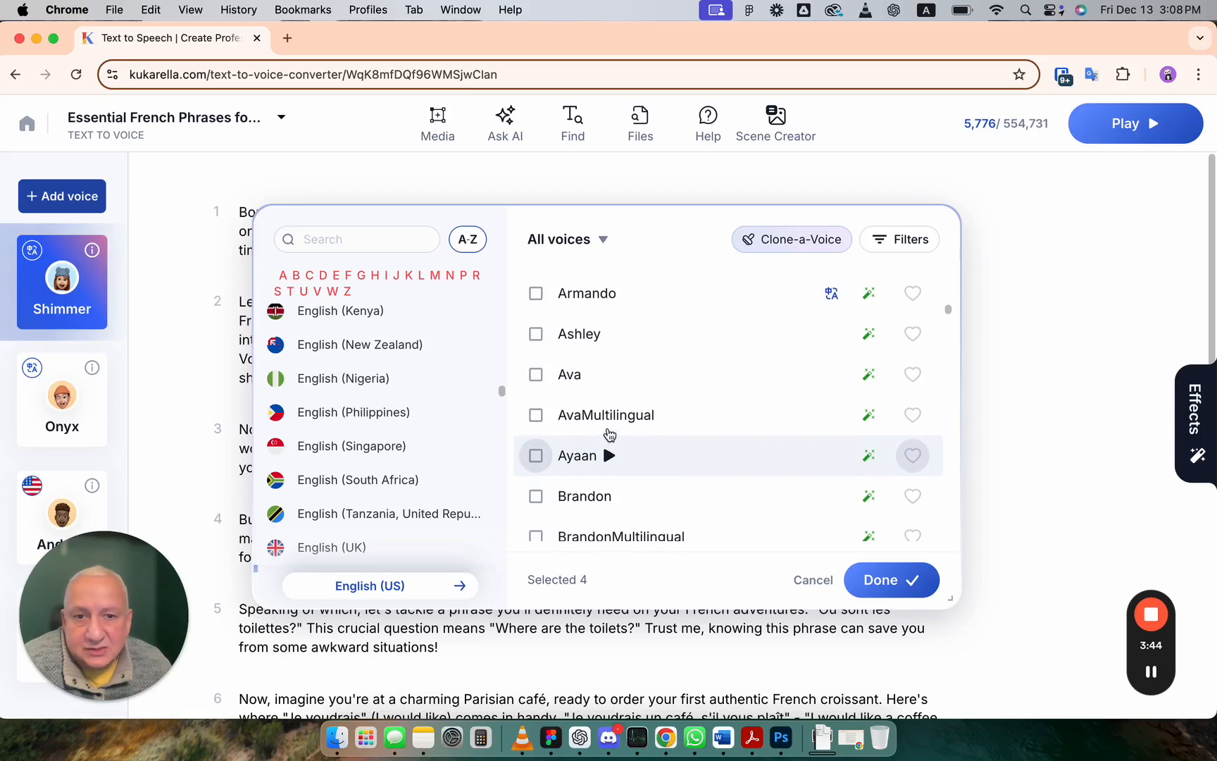
scroll(610, 433, "up", 2)
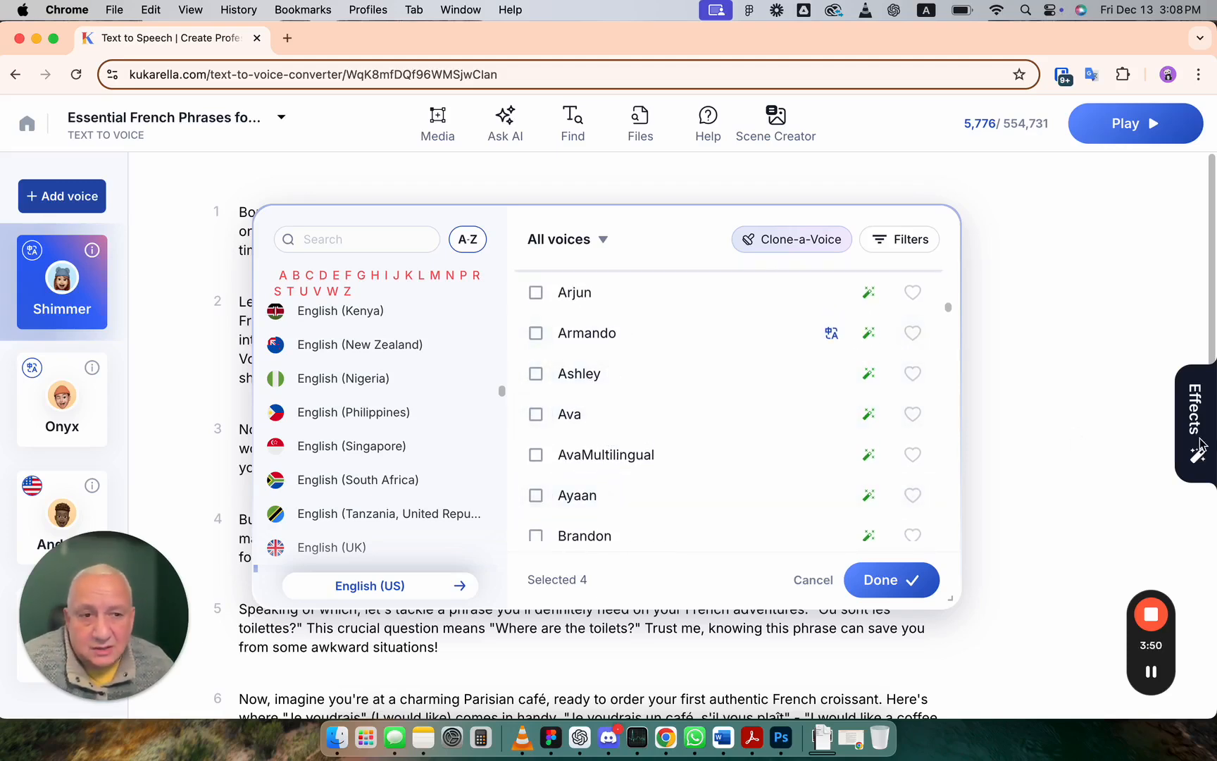
left_click(1150, 434)
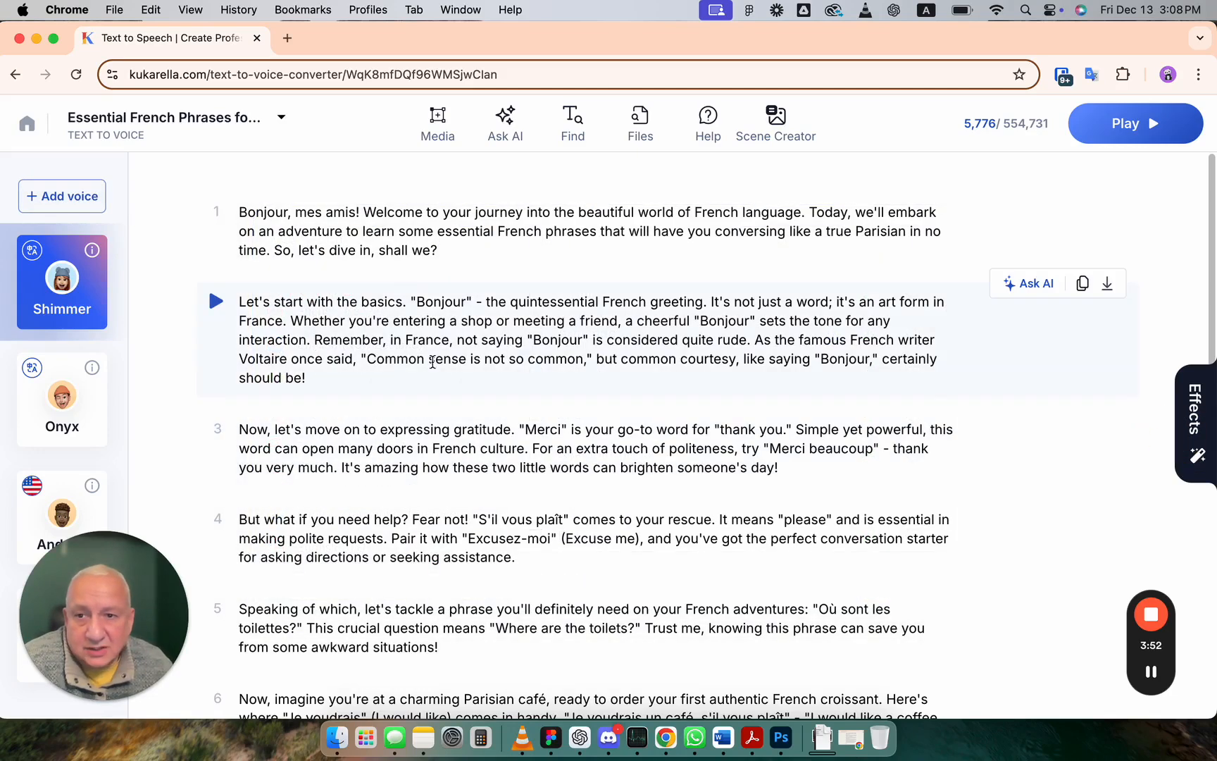
Step: Select the Andrew voice card and inspect its Effects settings panel before closing it
left_click(77, 489)
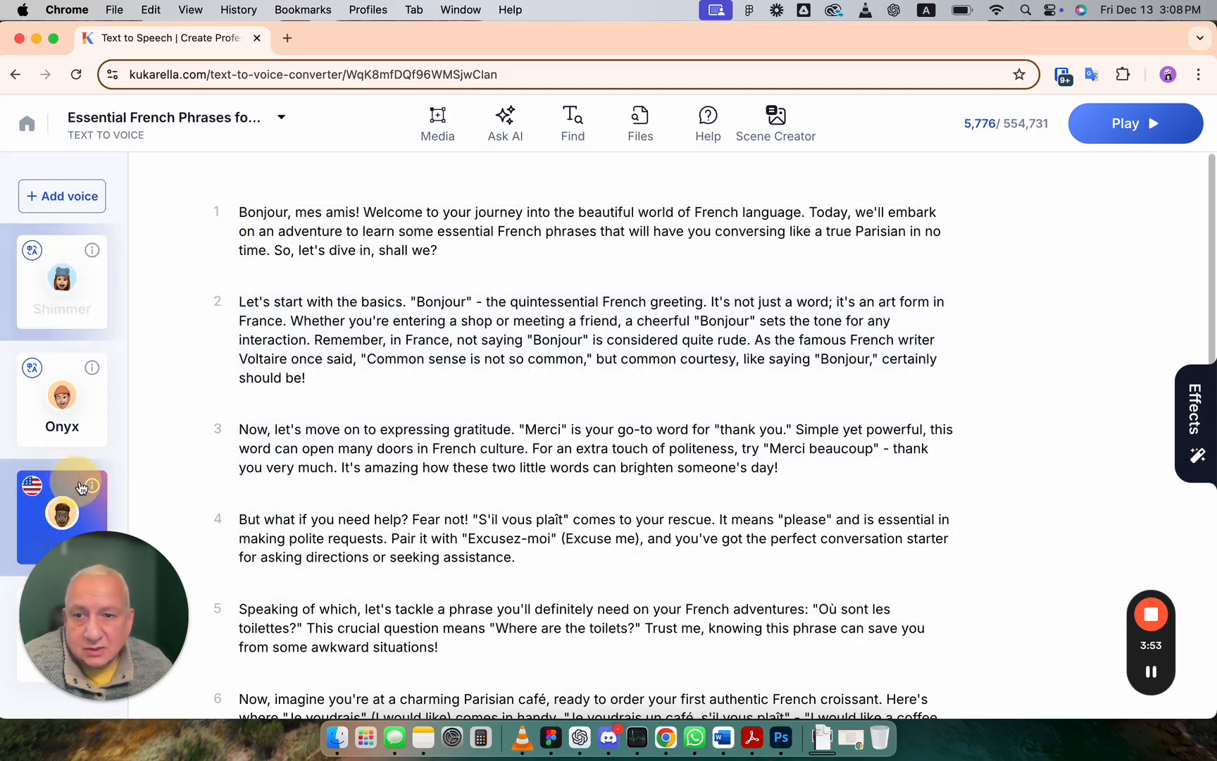
left_click(1192, 430)
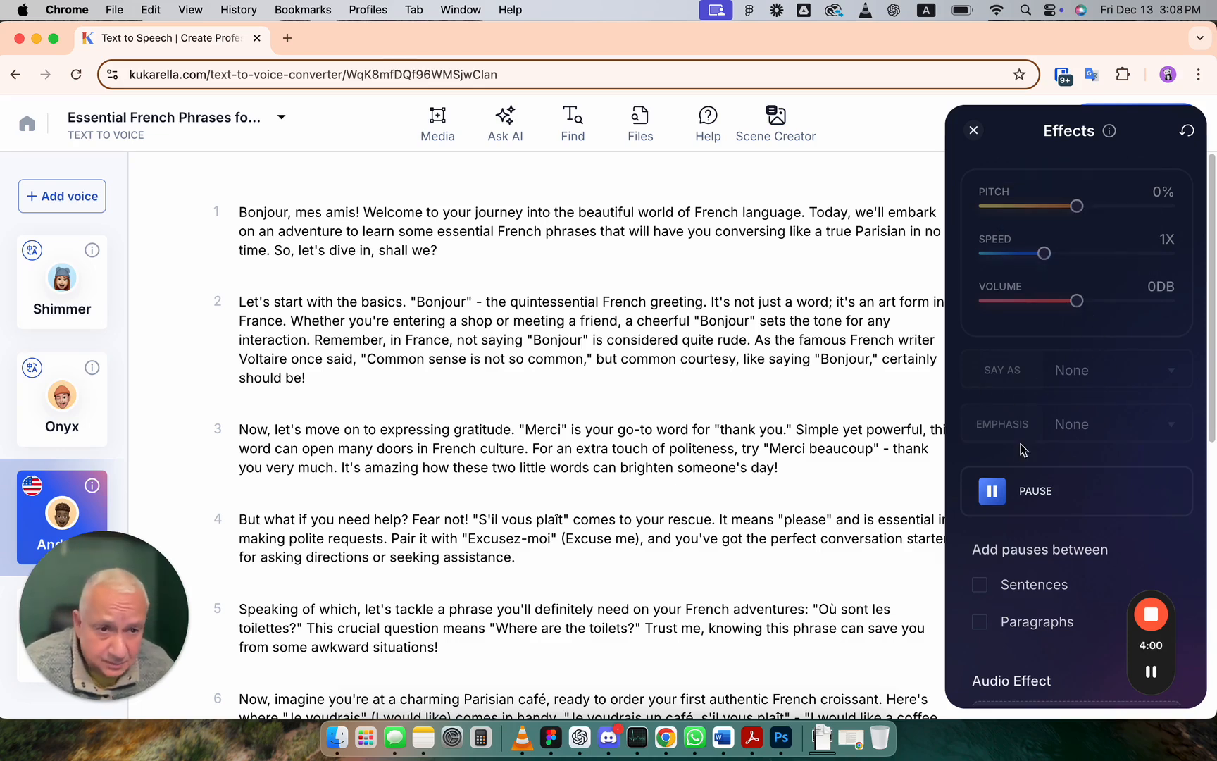
left_click(972, 135)
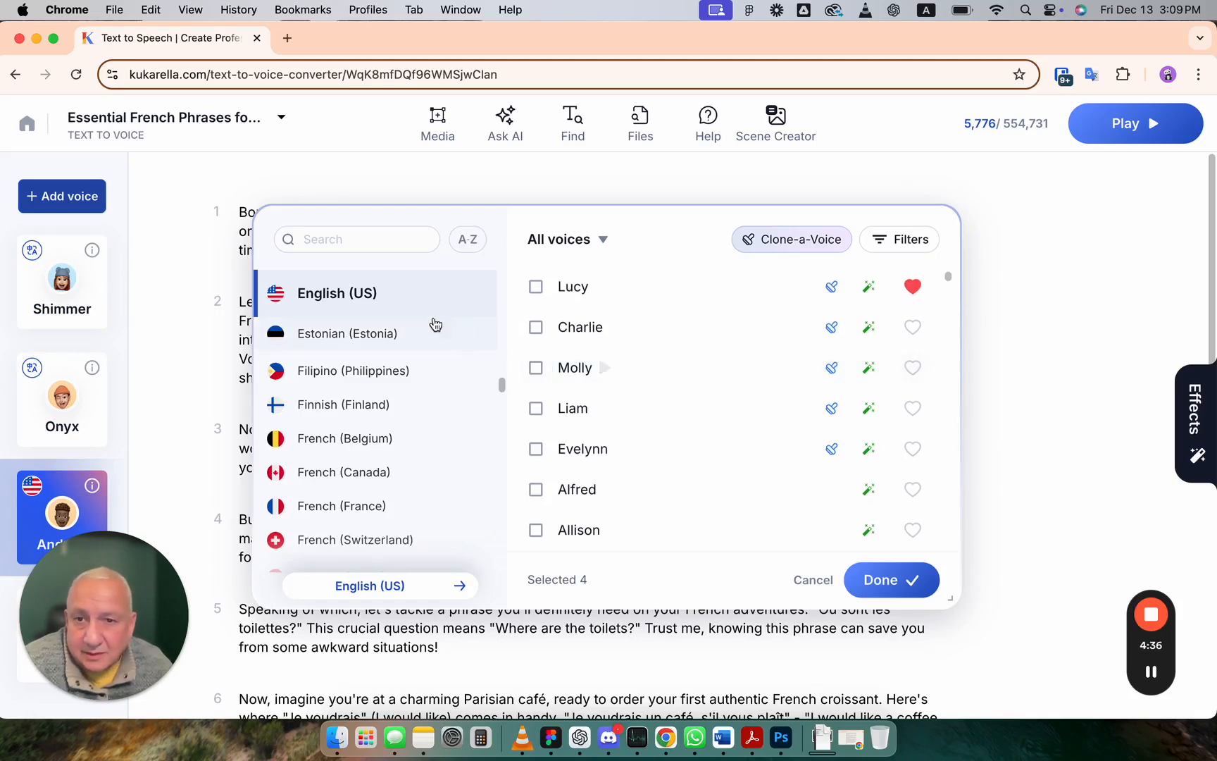
Step: Scroll through the English (US) voice list in the voice picker to review the checked voices
left_click(870, 371)
scroll(872, 374, "down", 1)
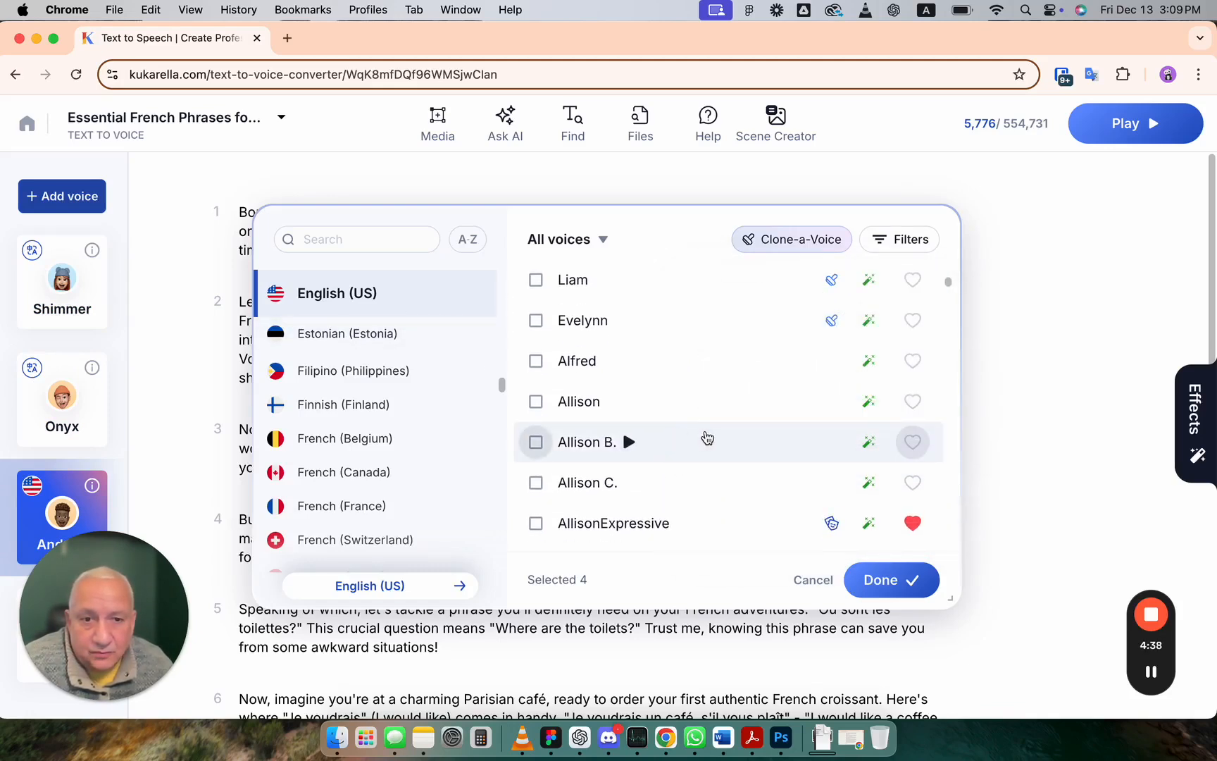
scroll(705, 436, "down", 4)
scroll(705, 436, "down", 4)
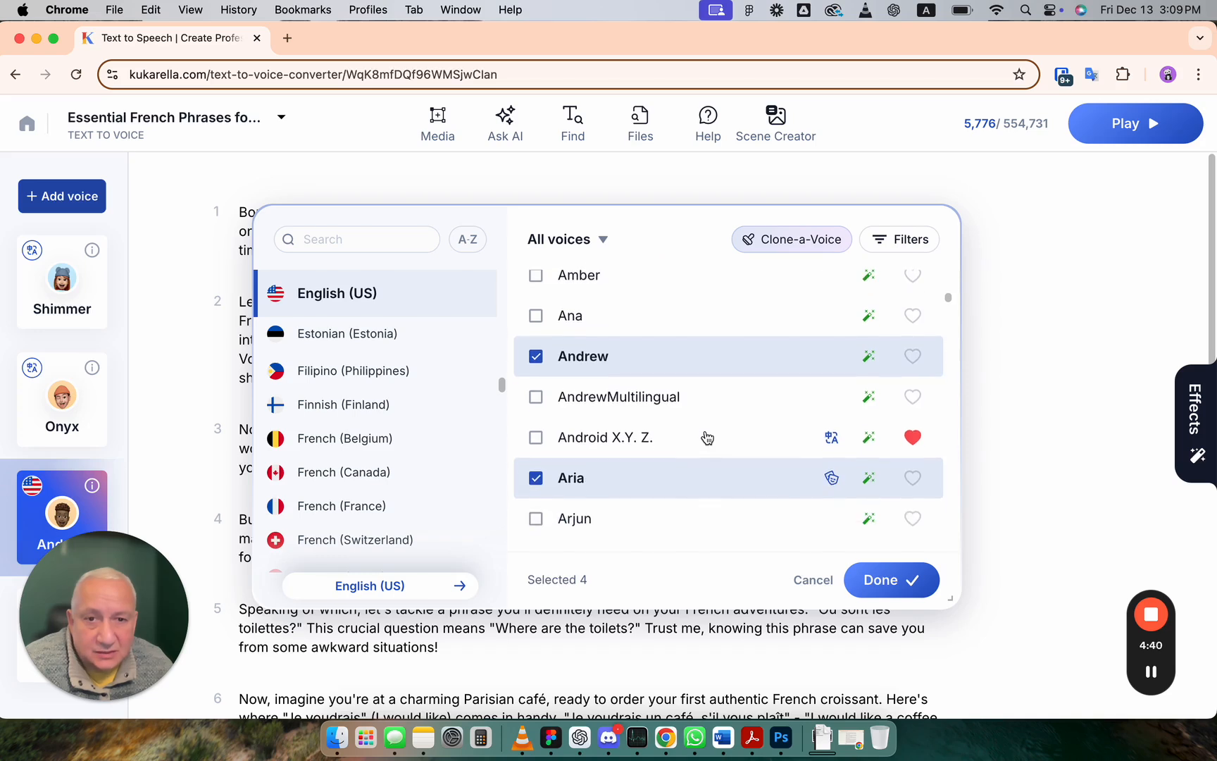
scroll(705, 435, "down", 2)
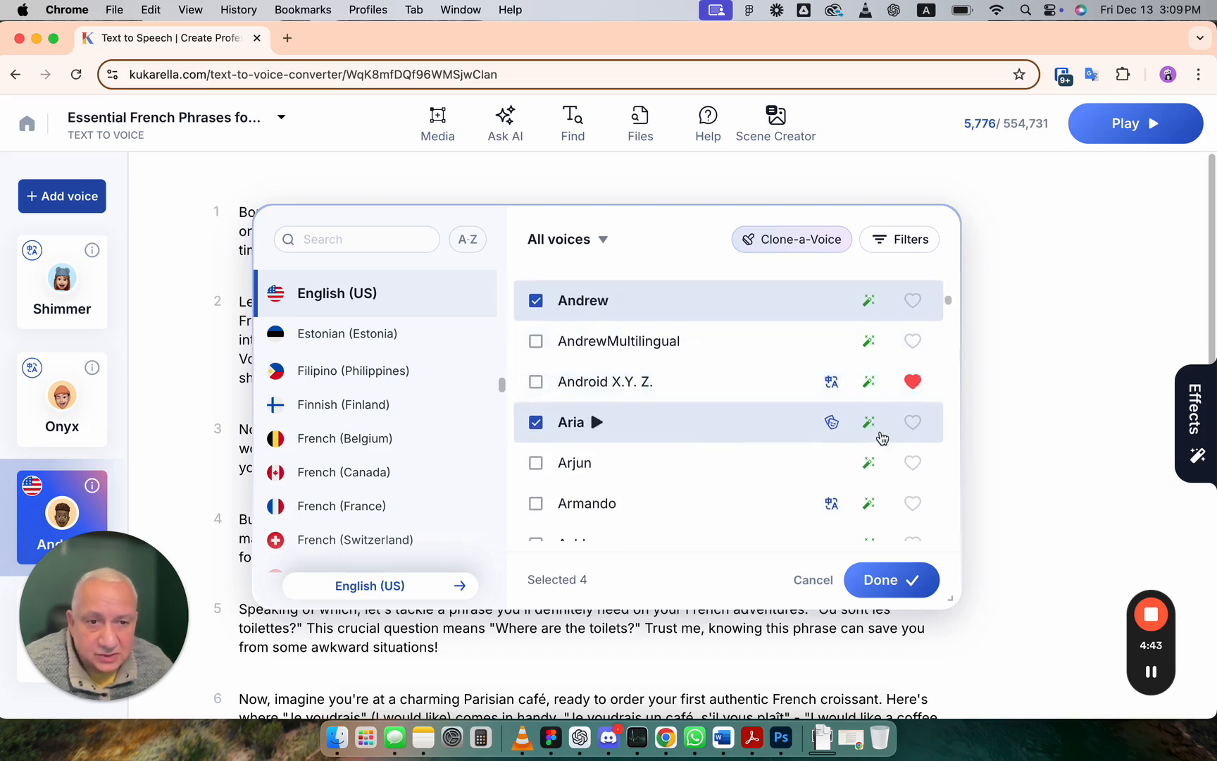
Step: Scroll through the English (US) voice list to its end in the voice picker
scroll(881, 437, "down", 2)
scroll(882, 439, "down", 12)
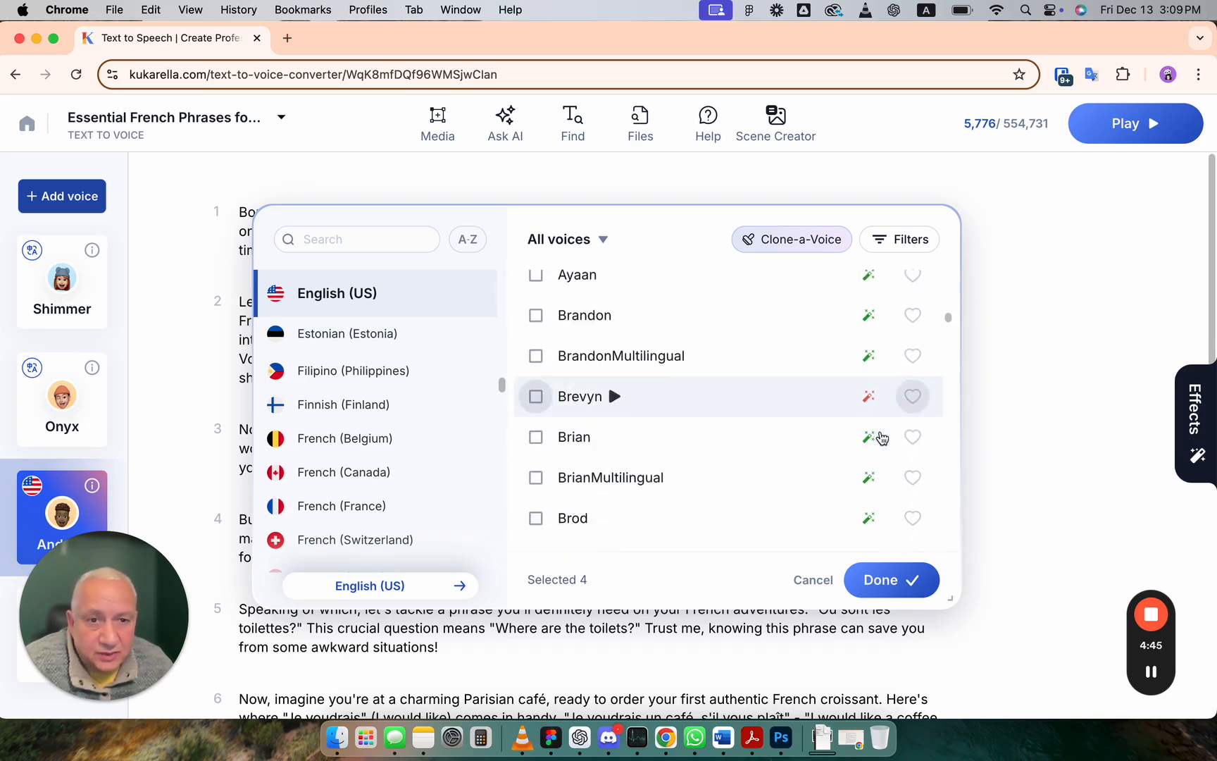
scroll(882, 439, "down", 20)
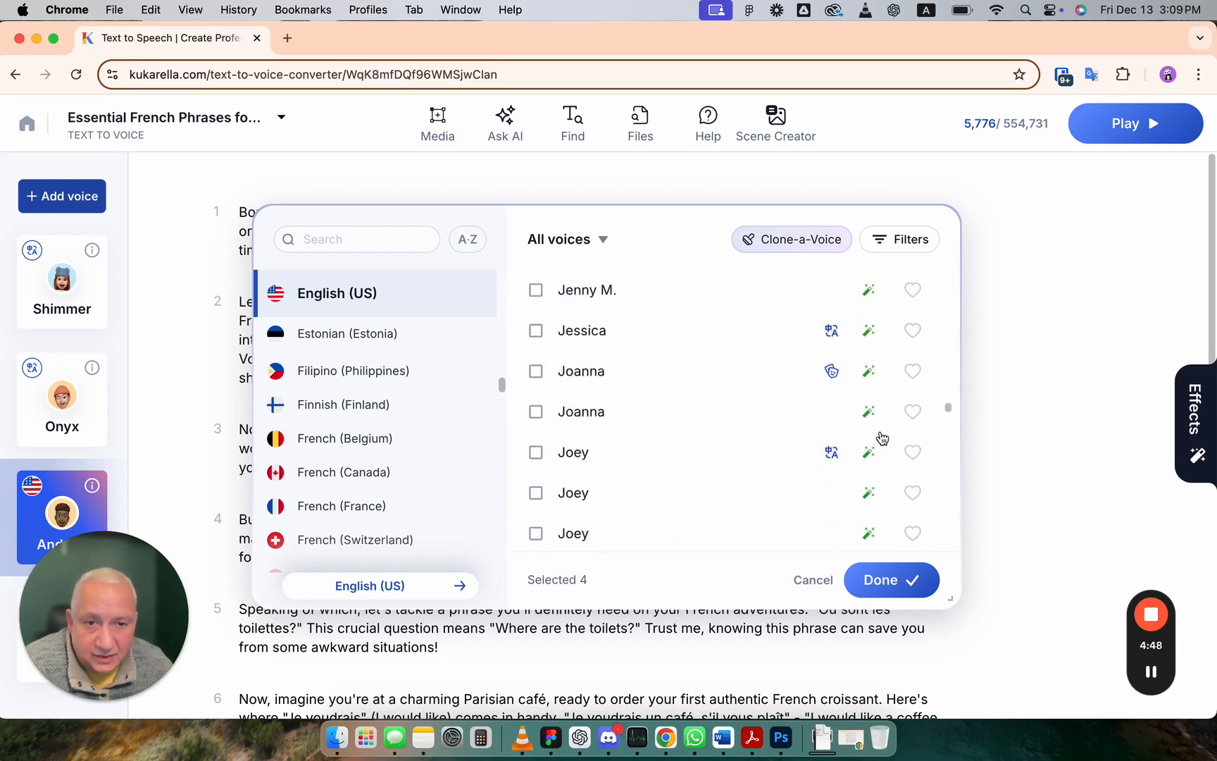
scroll(882, 438, "down", 20)
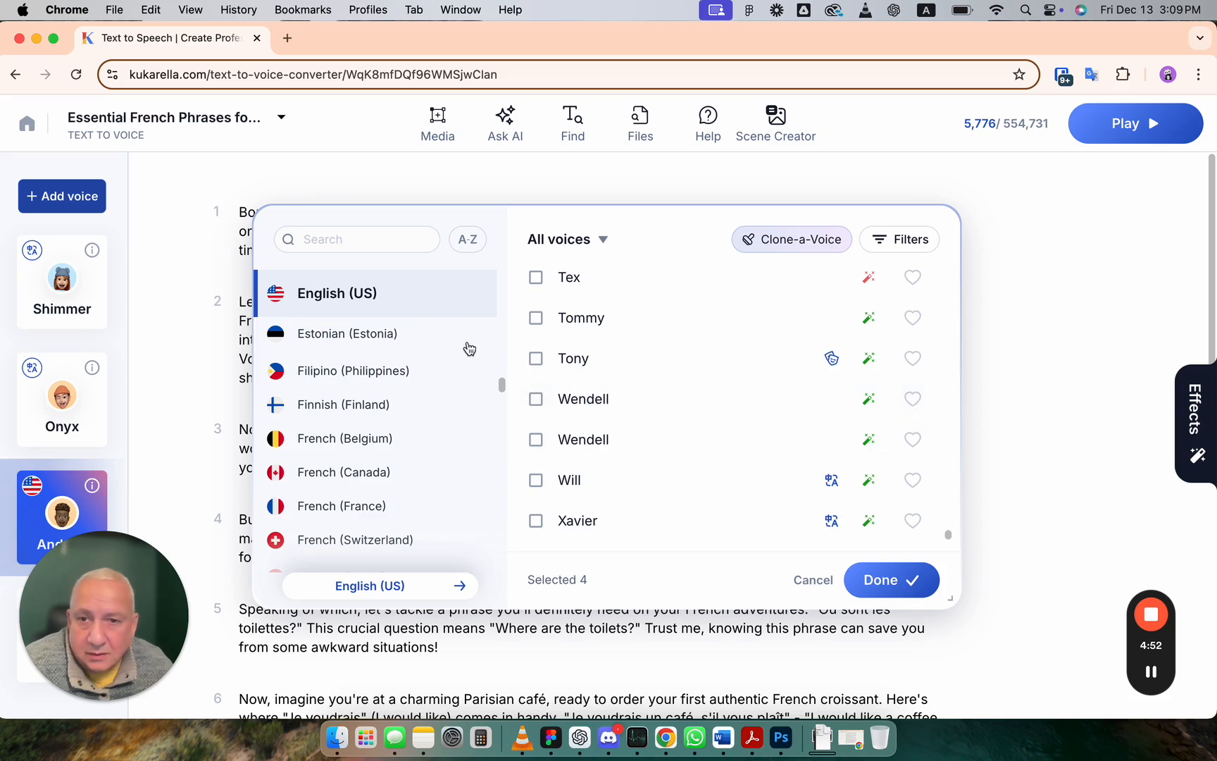
Step: Switch the voice picker to English (UK) and browse its list of voices
scroll(385, 350, "up", 1)
scroll(385, 350, "up", 3)
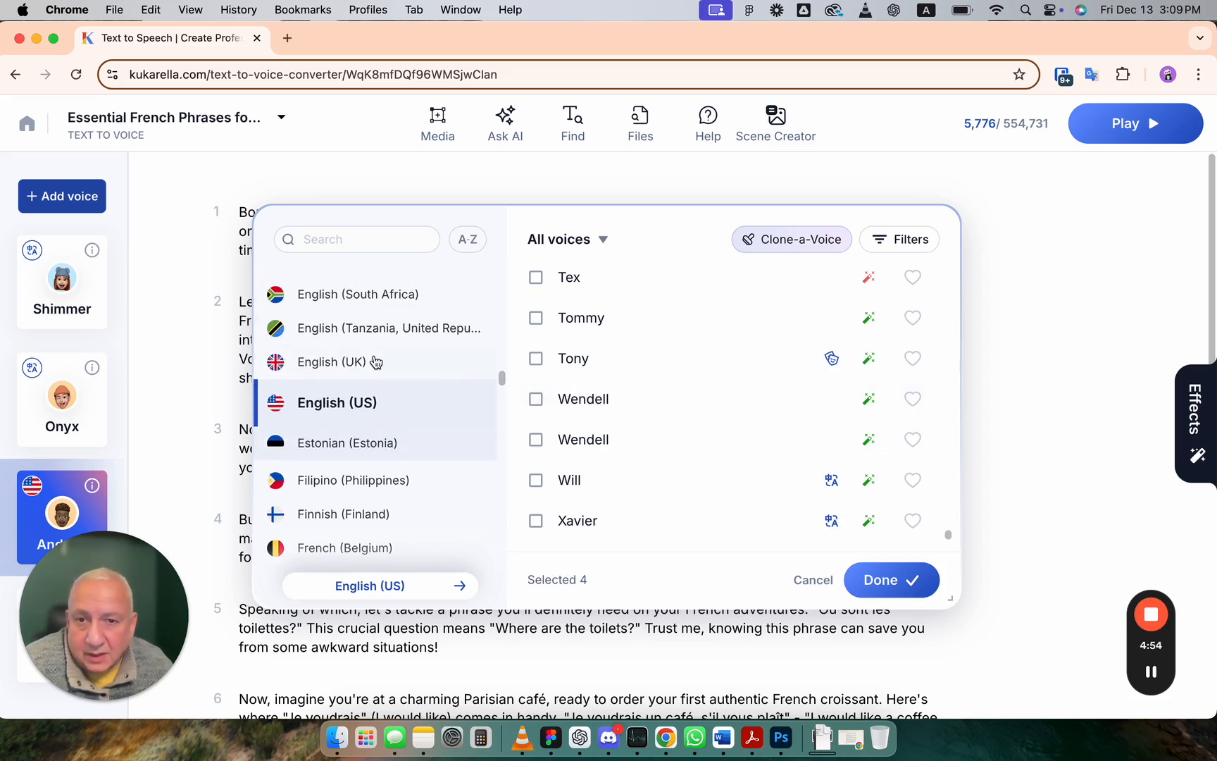
left_click(389, 360)
scroll(733, 391, "down", 1)
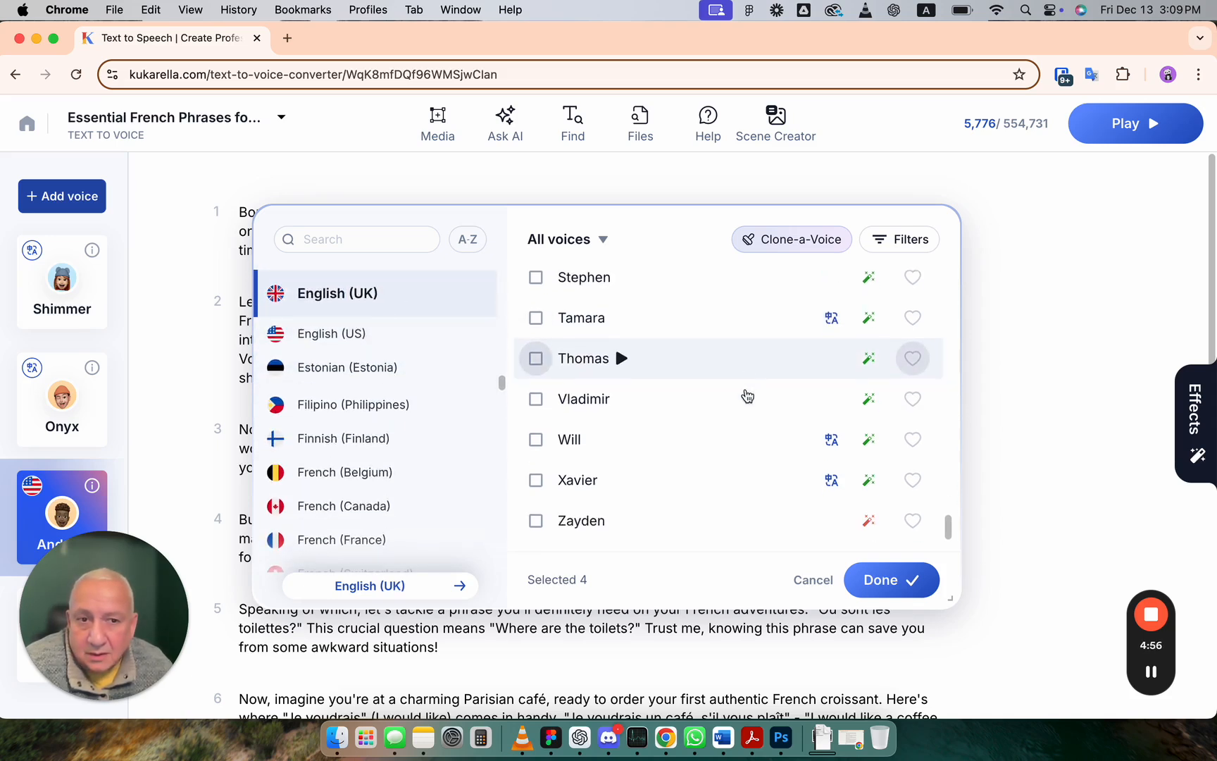
scroll(748, 384, "up", 5)
scroll(749, 378, "up", 10)
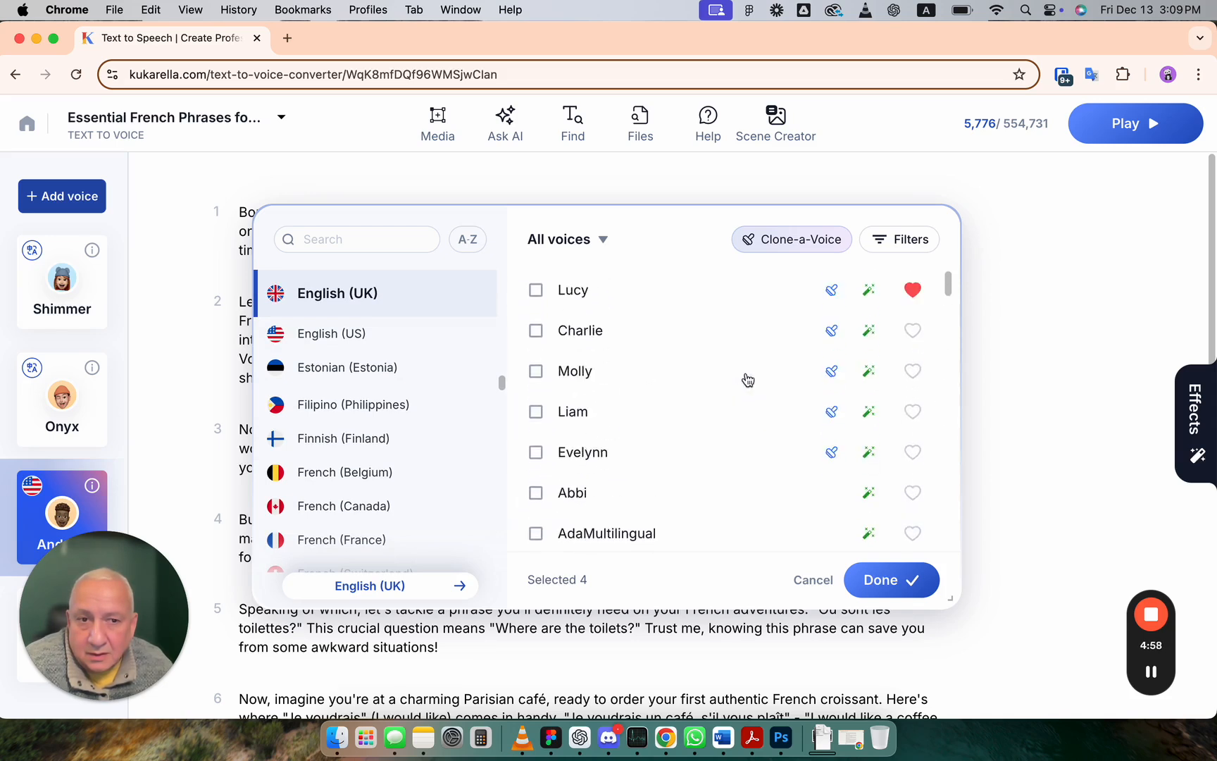
scroll(748, 380, "down", 8)
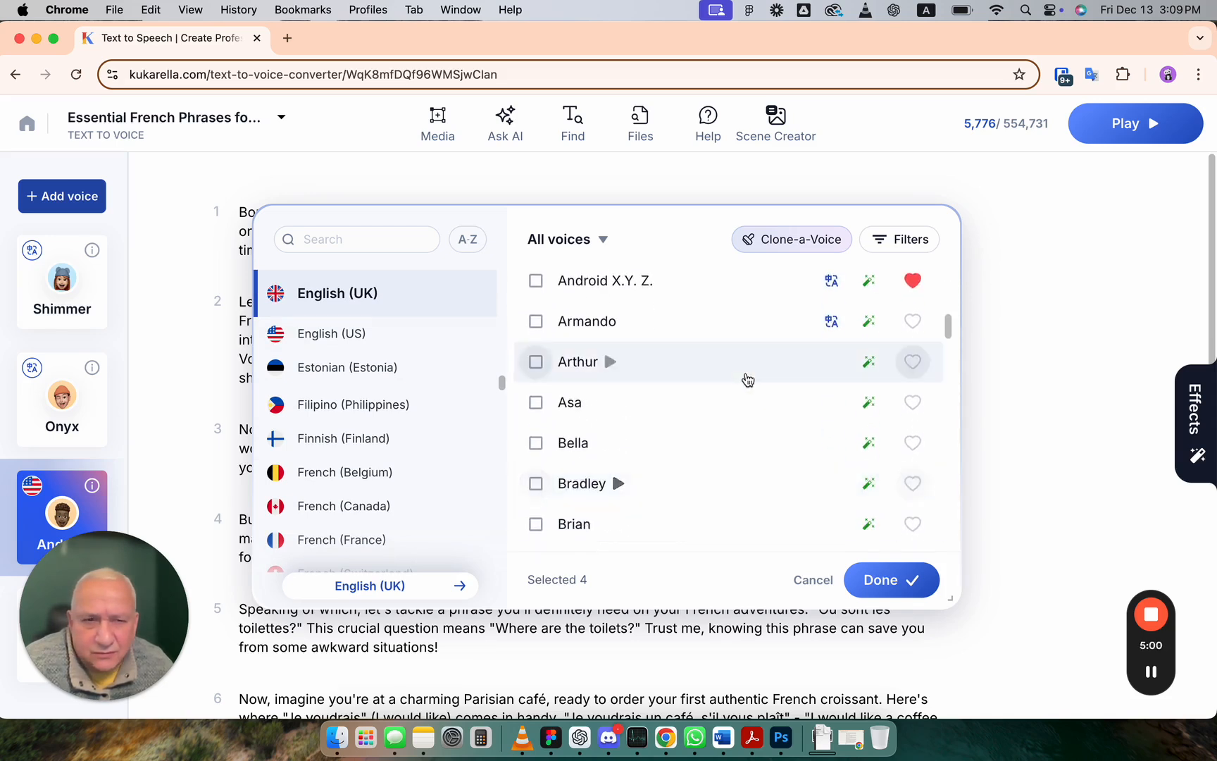
scroll(748, 380, "down", 2)
Step: Browse the English (Tanzania) and English (South Africa) voice lists in the language index
mouse_move(870, 368)
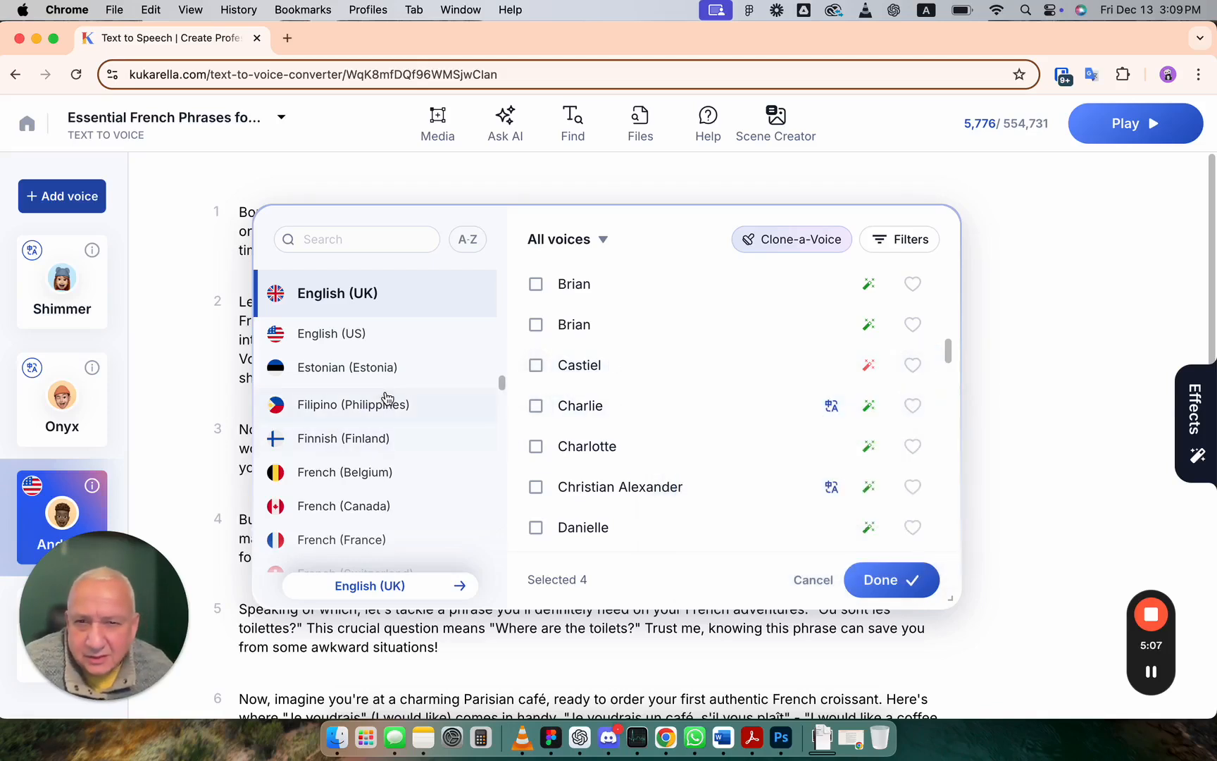
scroll(387, 398, "up", 1)
scroll(387, 399, "up", 3)
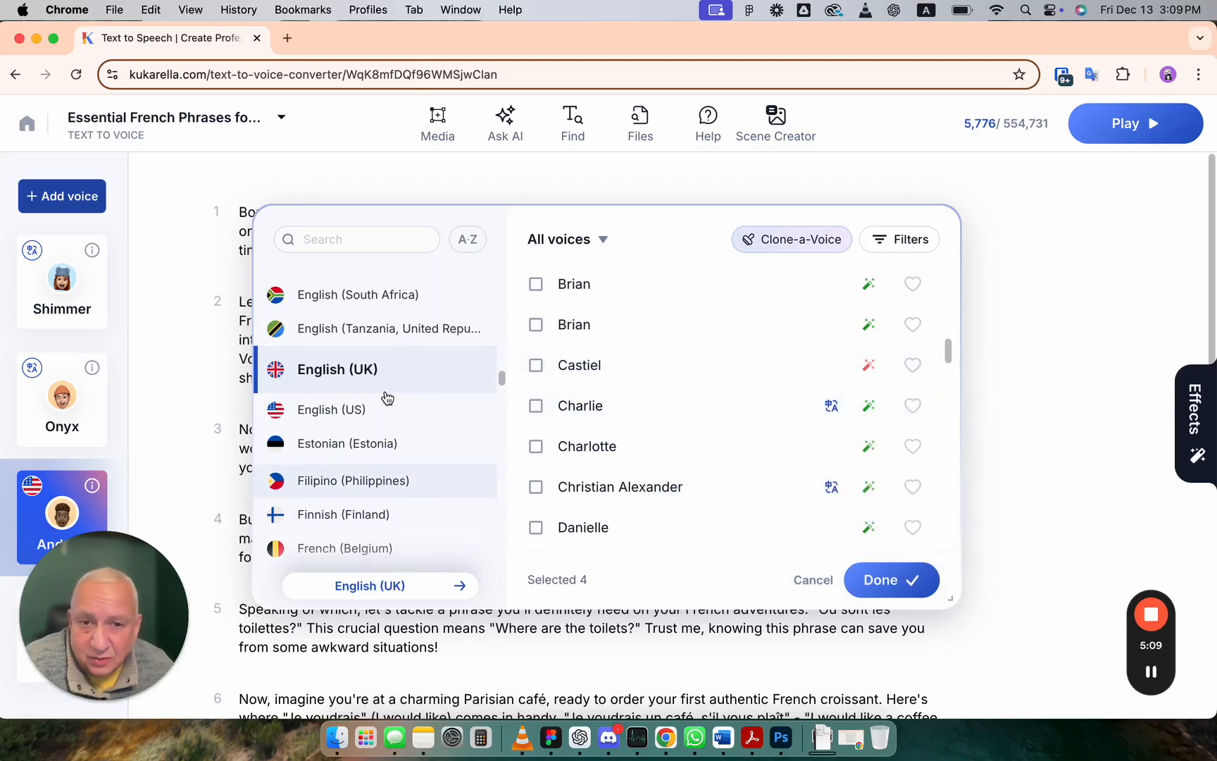
left_click(387, 332)
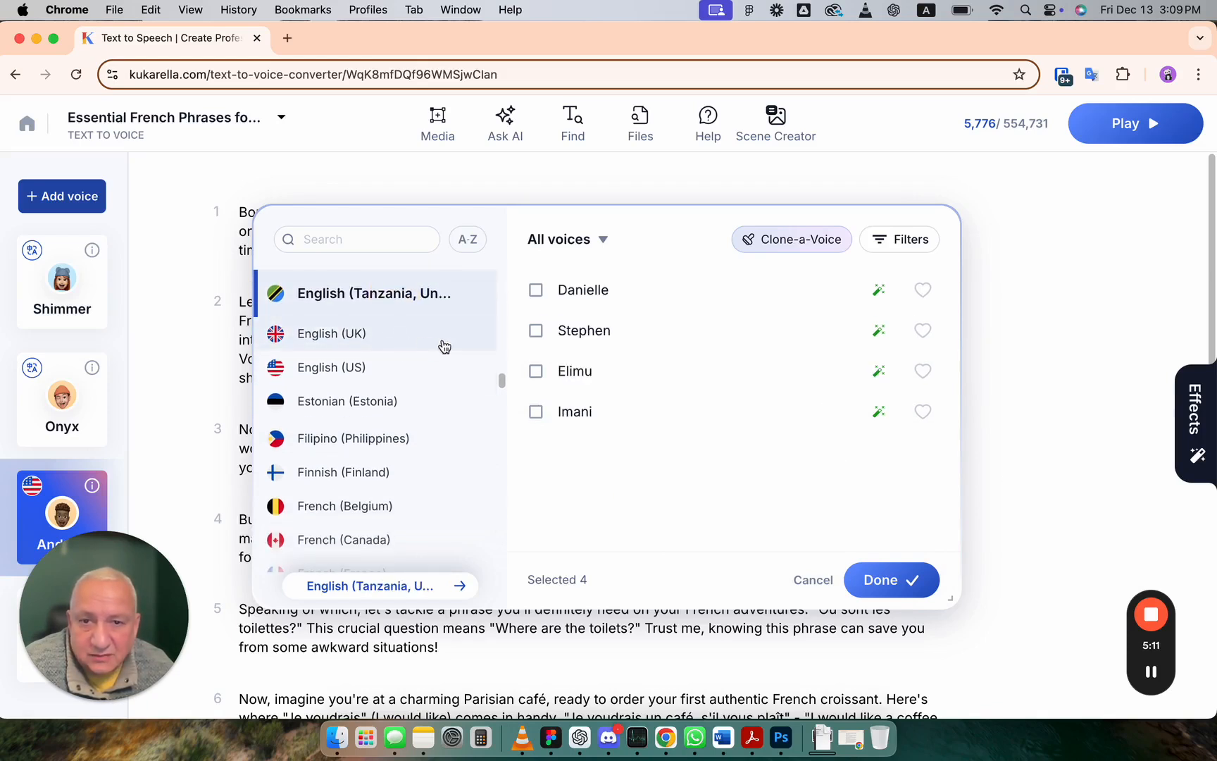
scroll(384, 348, "up", 2)
left_click(322, 318)
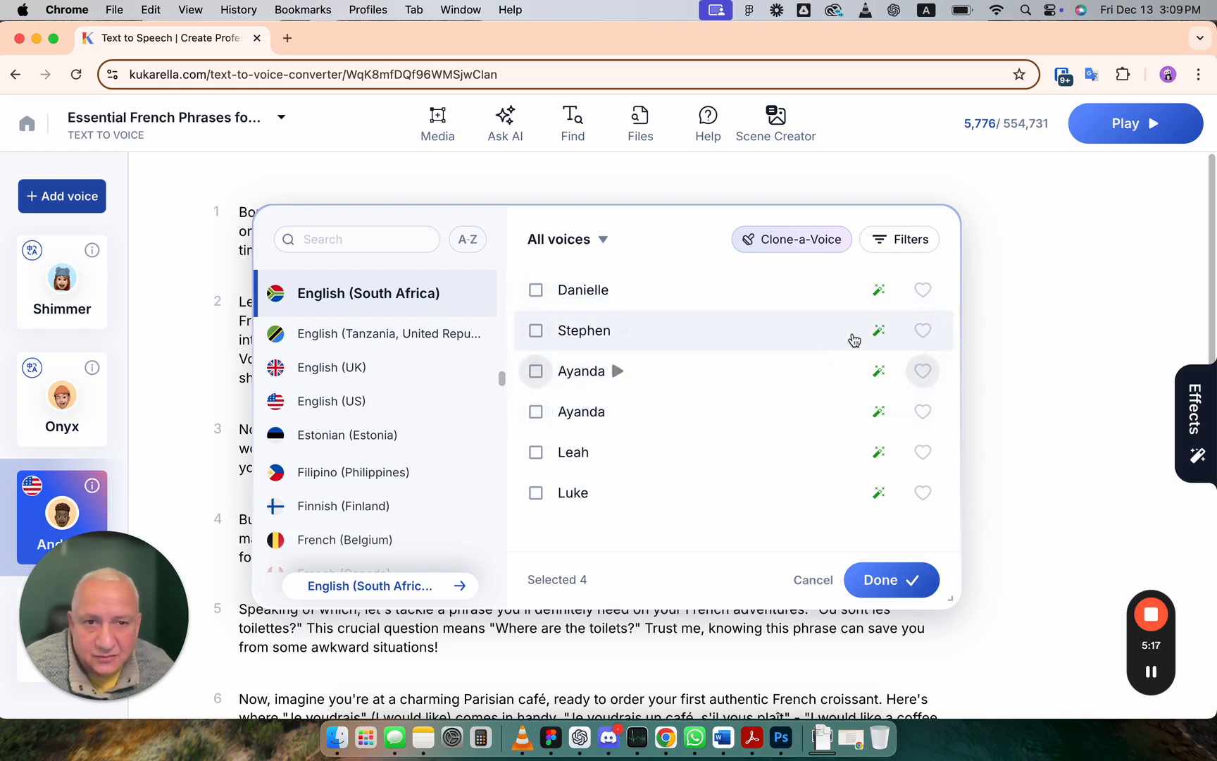
Step: Return to English (US), scroll its voices, and close the voice picker
left_click(361, 400)
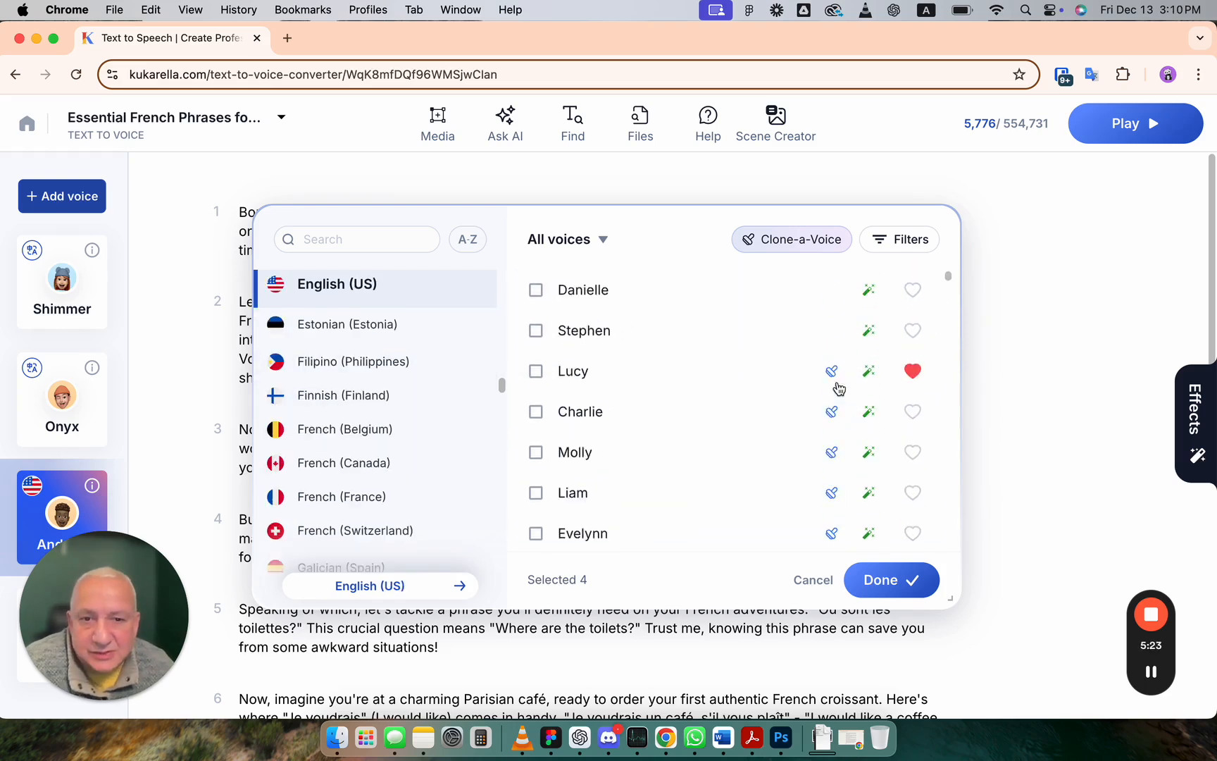
scroll(817, 465, "down", 3)
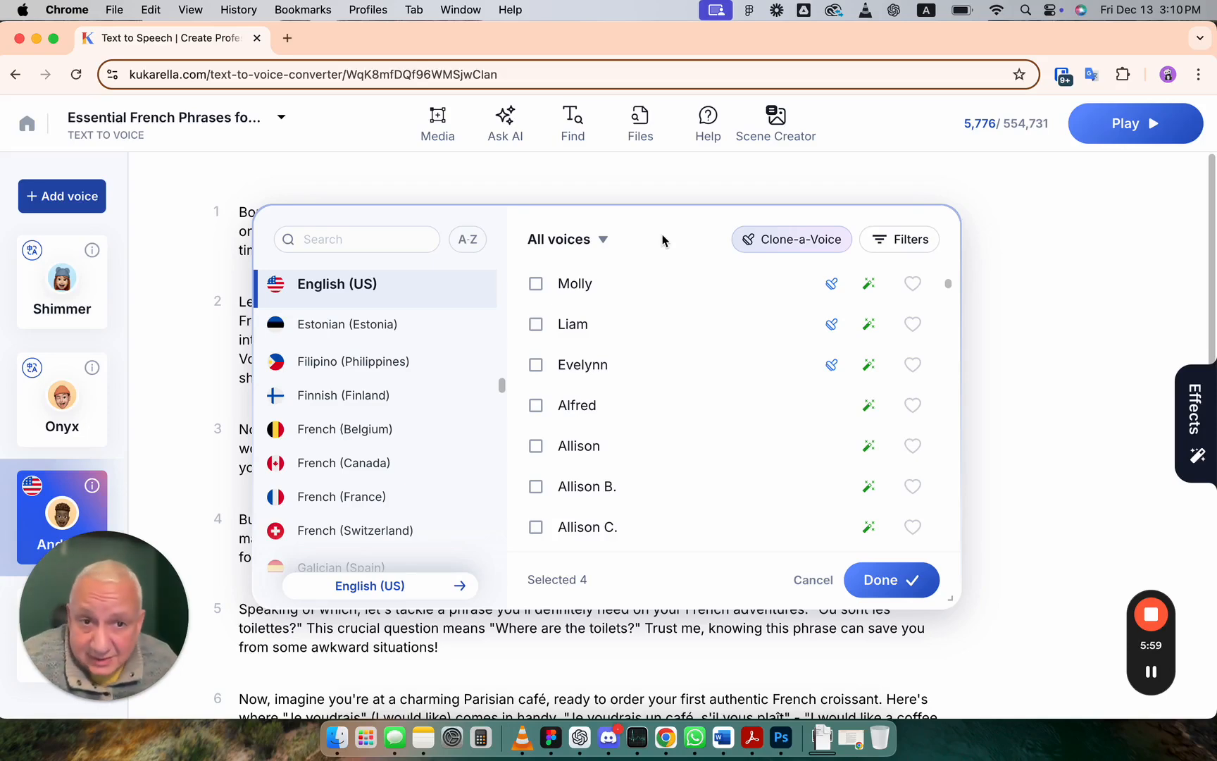
left_click(903, 169)
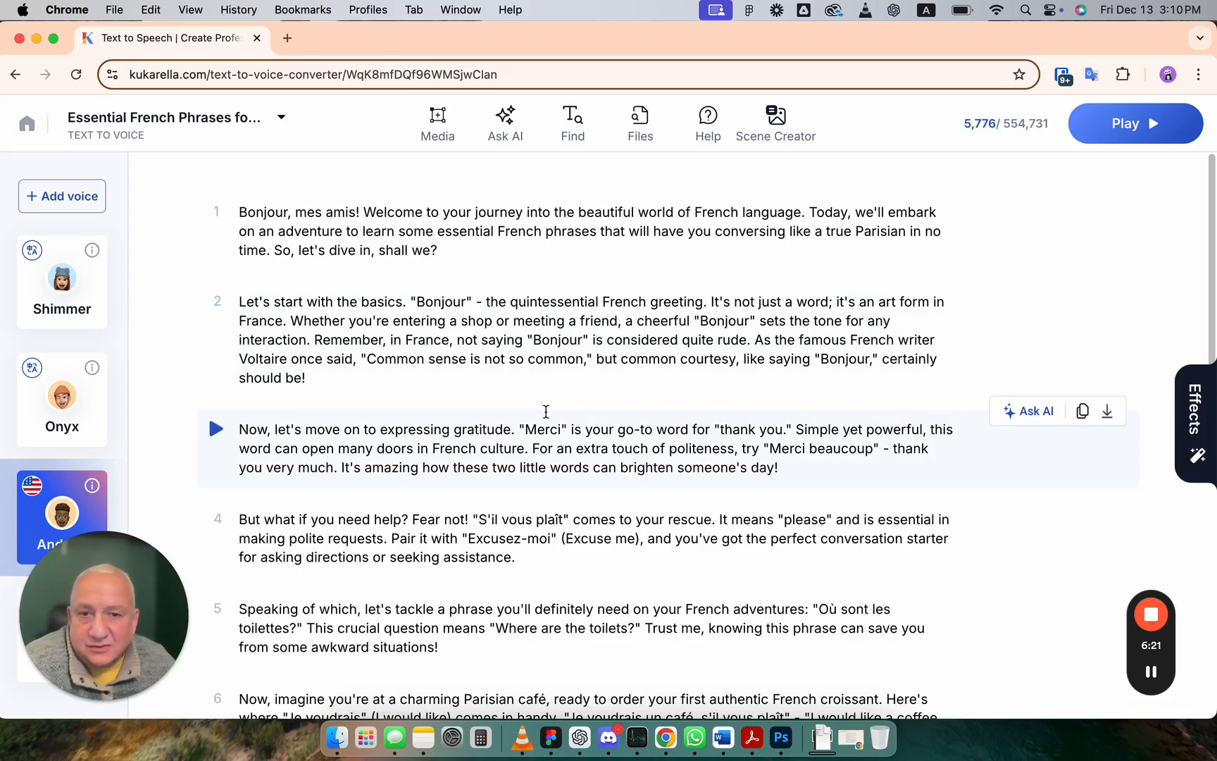
Step: Read through the script's paragraphs from the first to the last and back
scroll(511, 465, "down", 1)
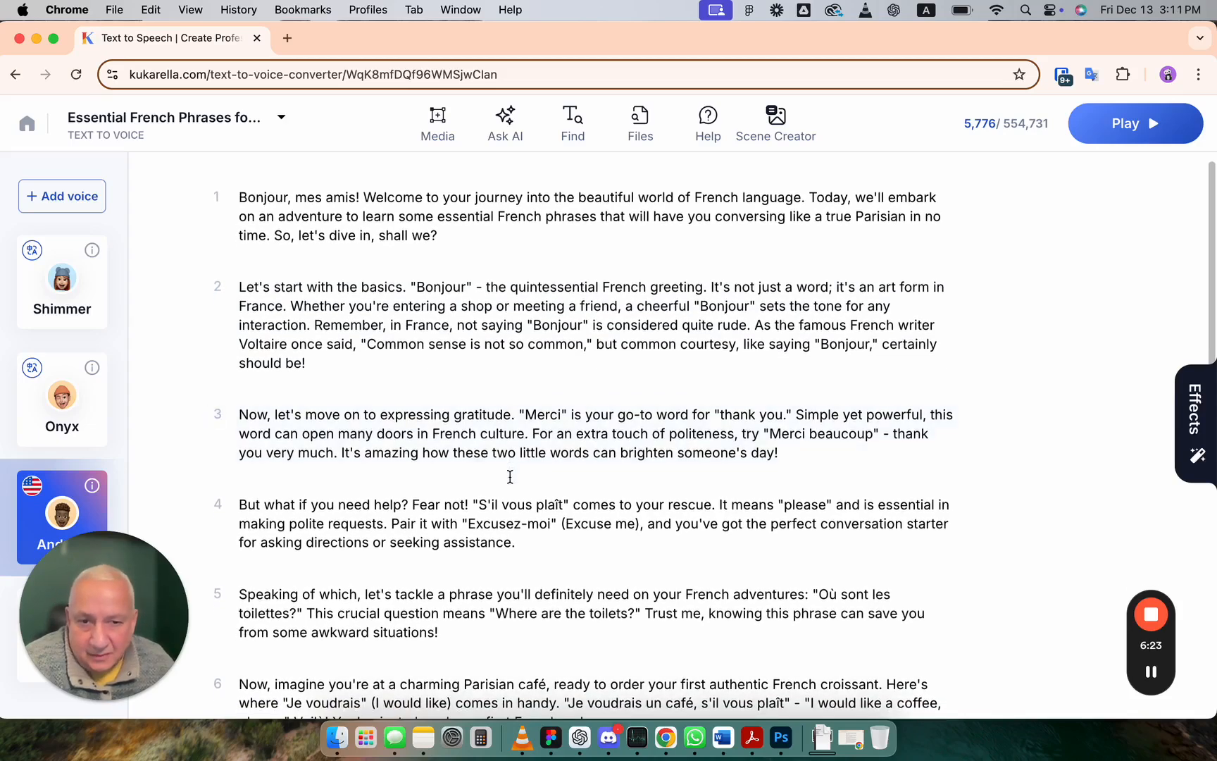
scroll(510, 477, "down", 5)
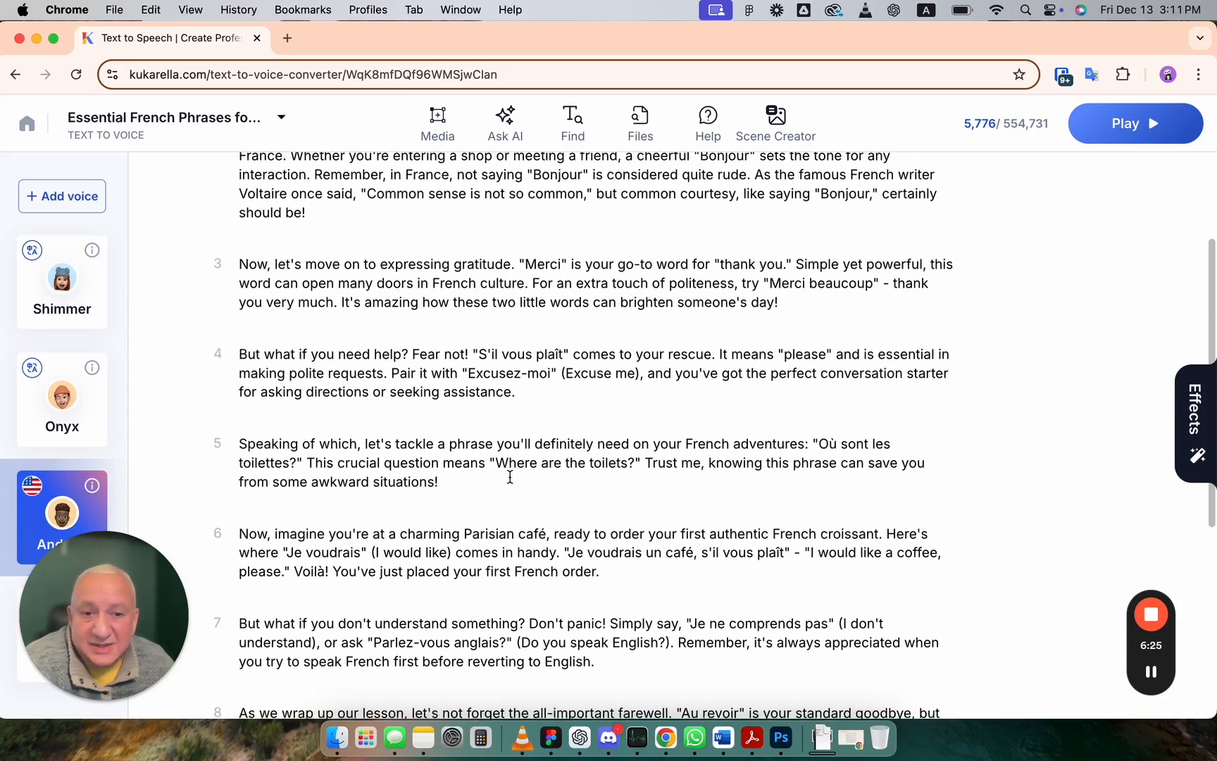
scroll(510, 477, "down", 5)
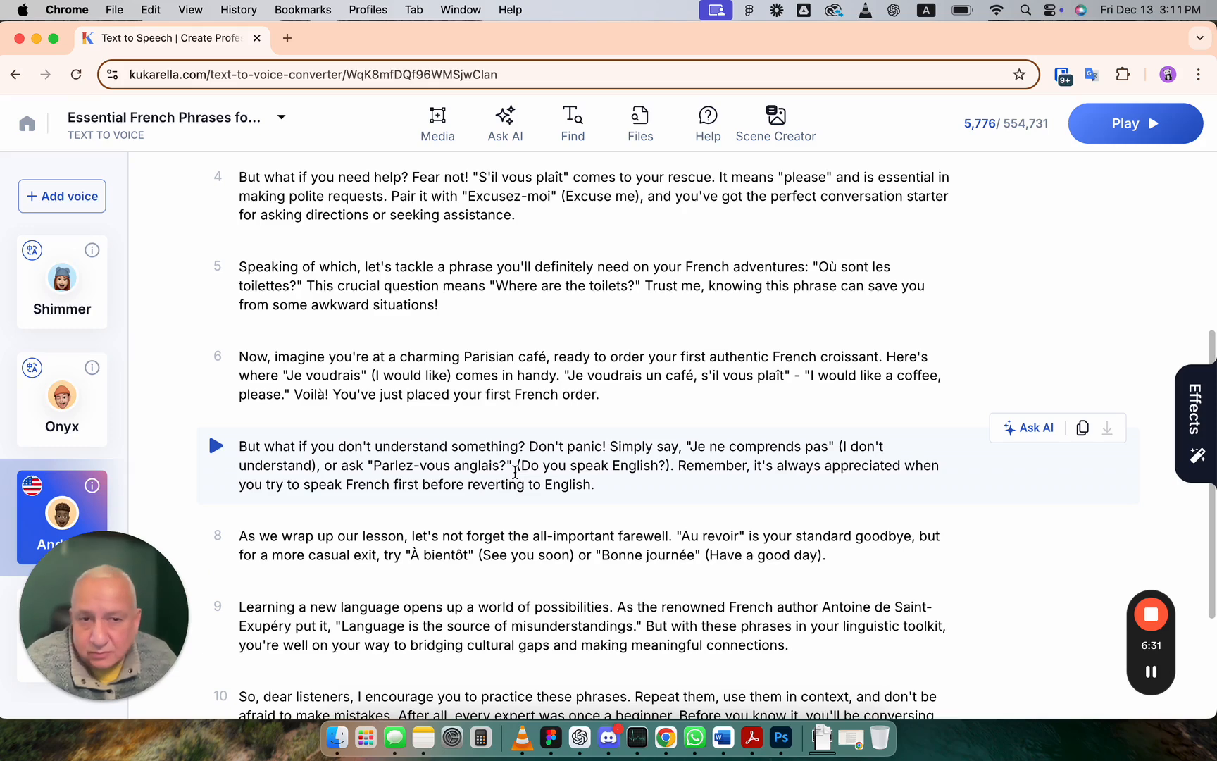
scroll(515, 472, "down", 4)
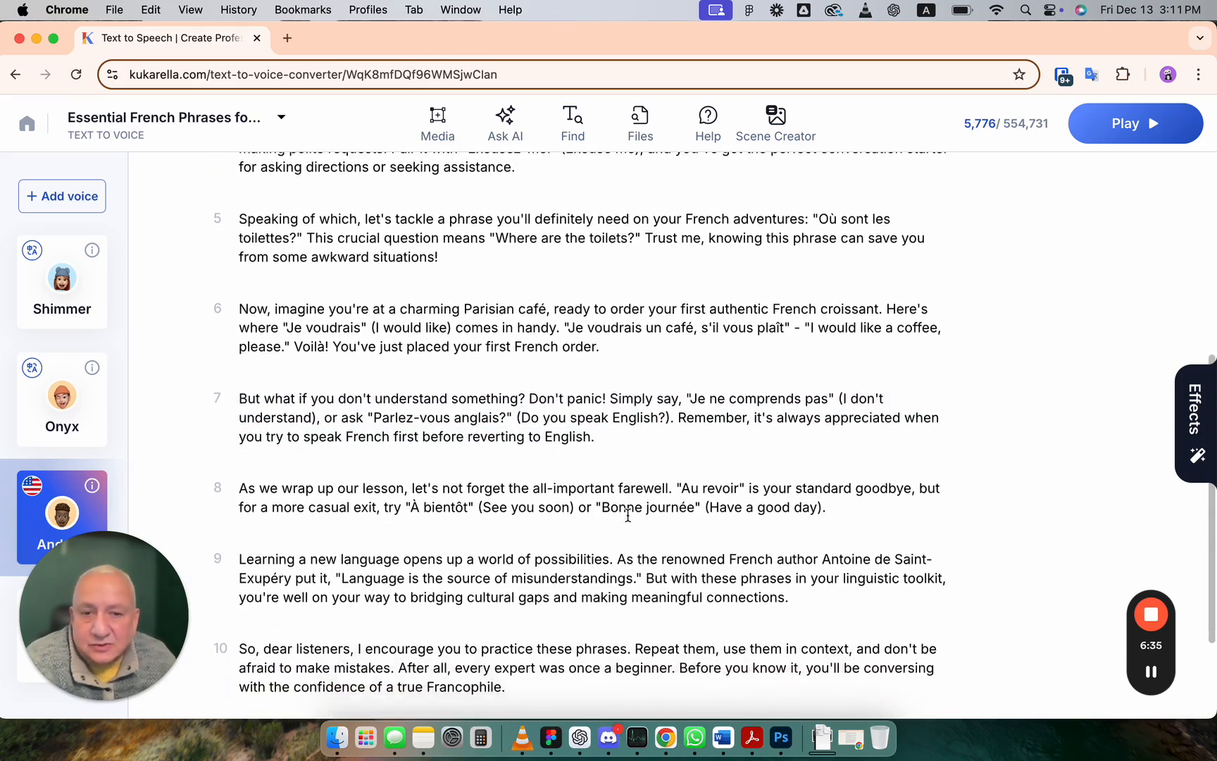
scroll(627, 515, "down", 1)
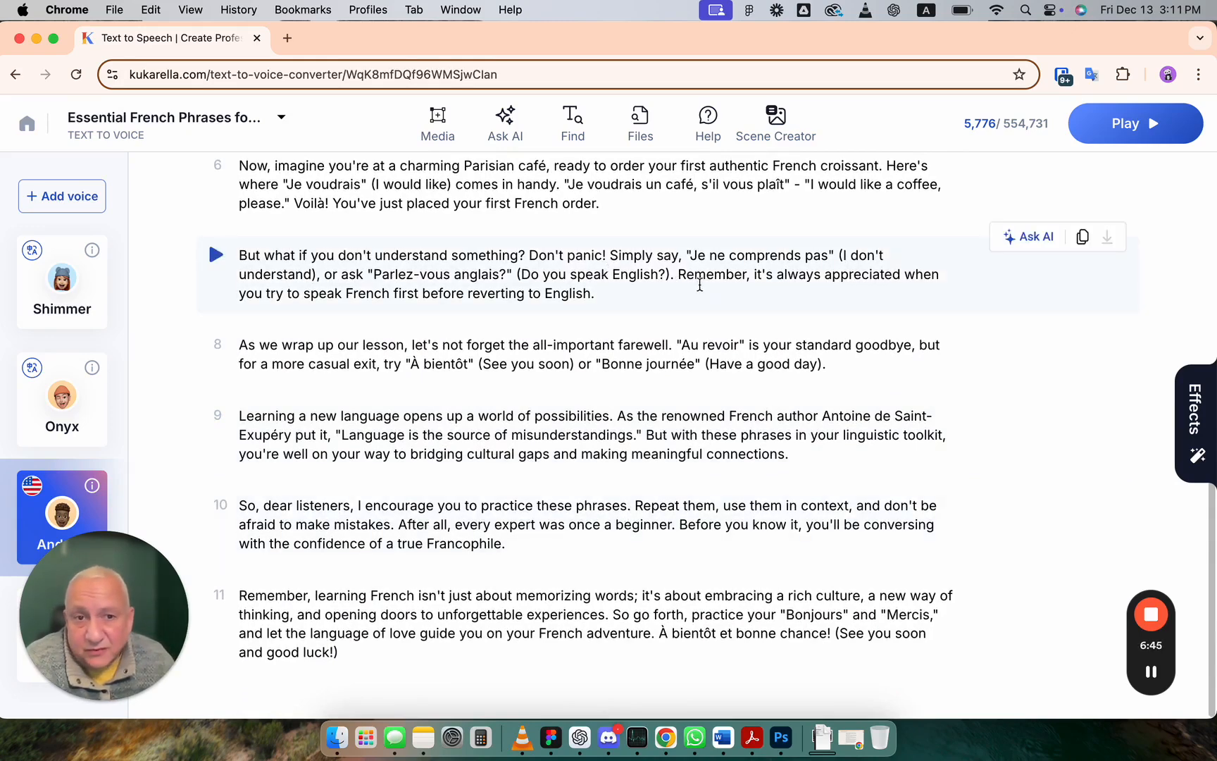
left_click(676, 281)
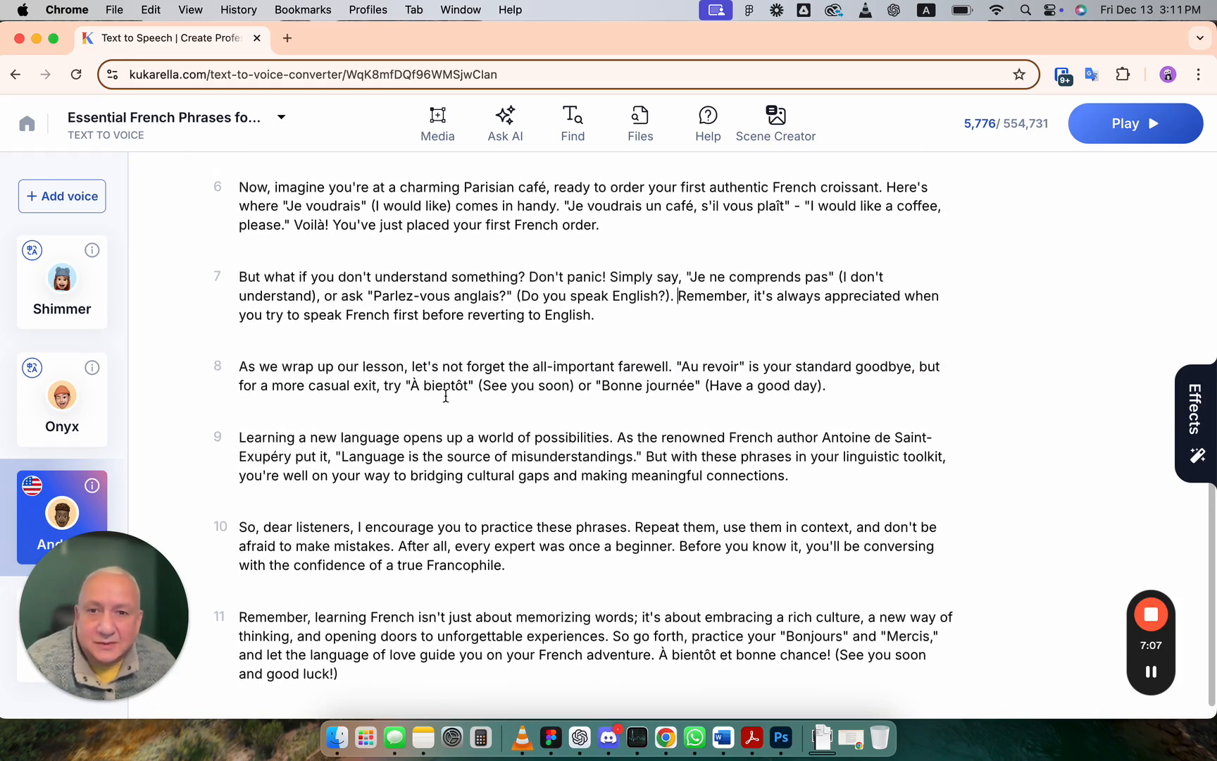
scroll(446, 395, "up", 3)
scroll(446, 396, "up", 2)
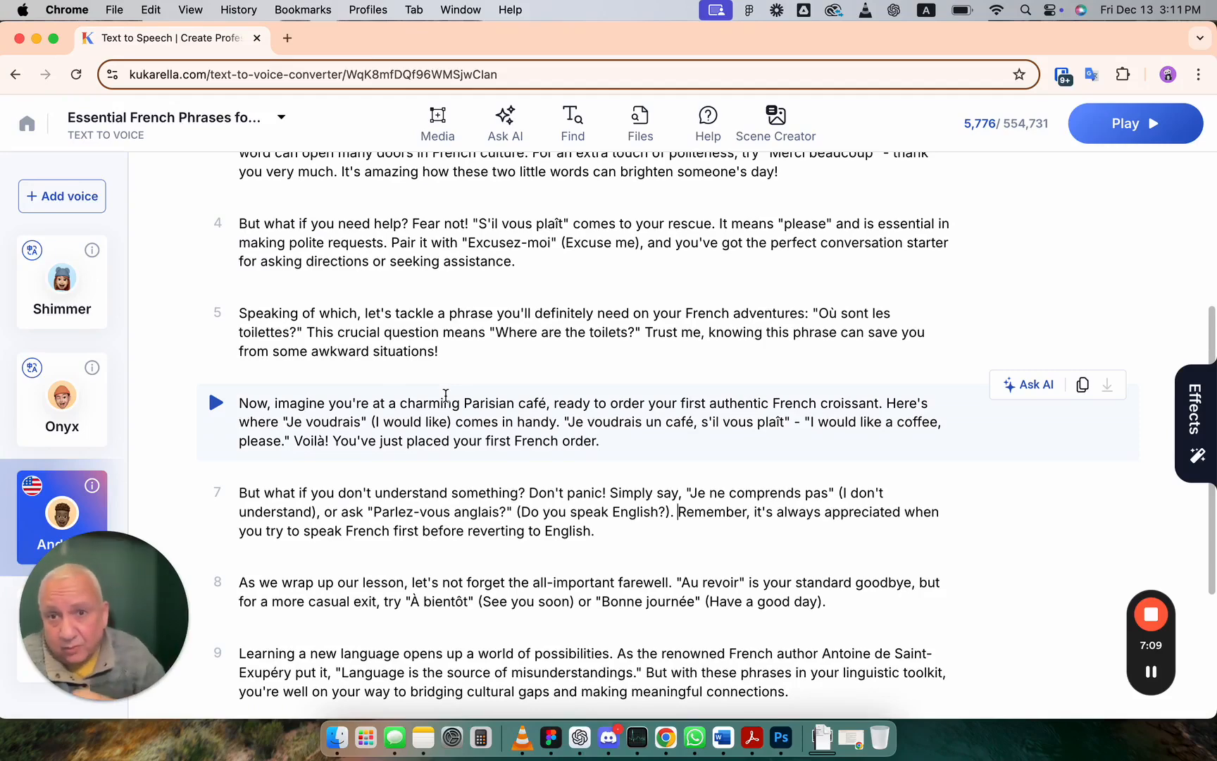
scroll(445, 395, "up", 4)
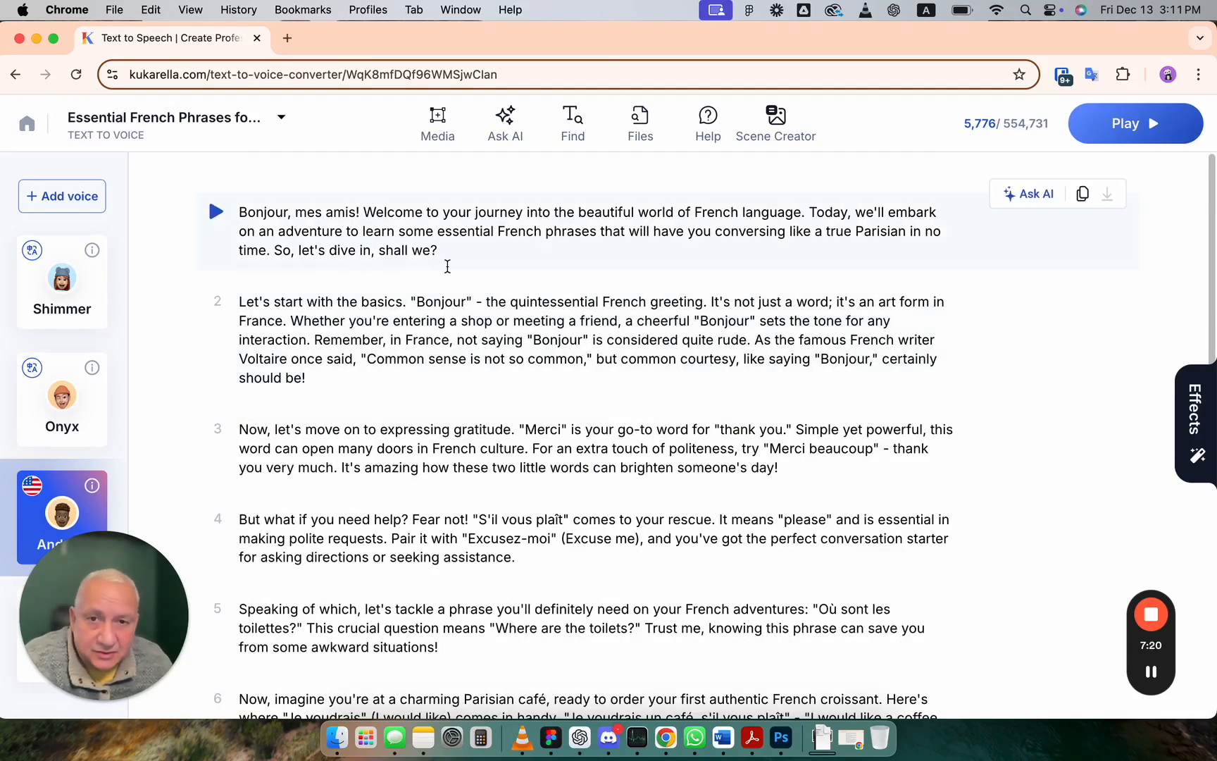
Step: Open the voice picker, scroll through the English (US) voices, and close it
left_click(62, 197)
scroll(620, 411, "down", 2)
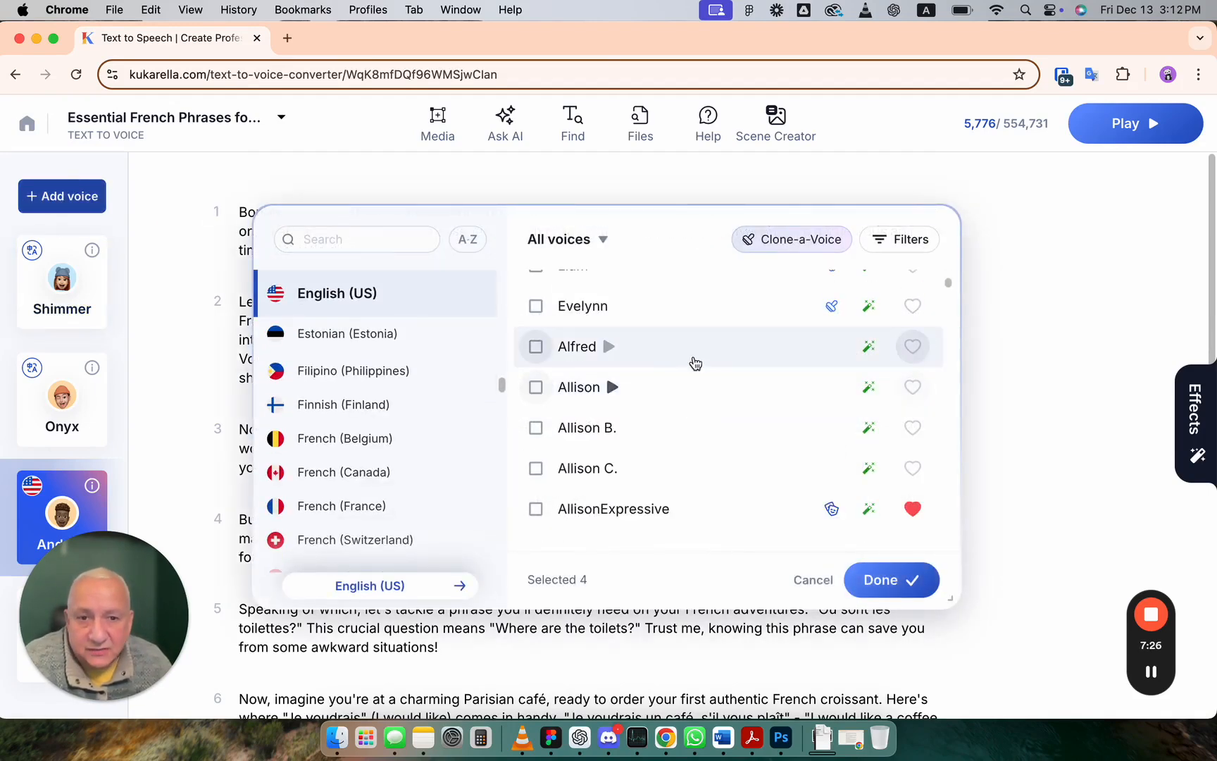
scroll(775, 421, "down", 2)
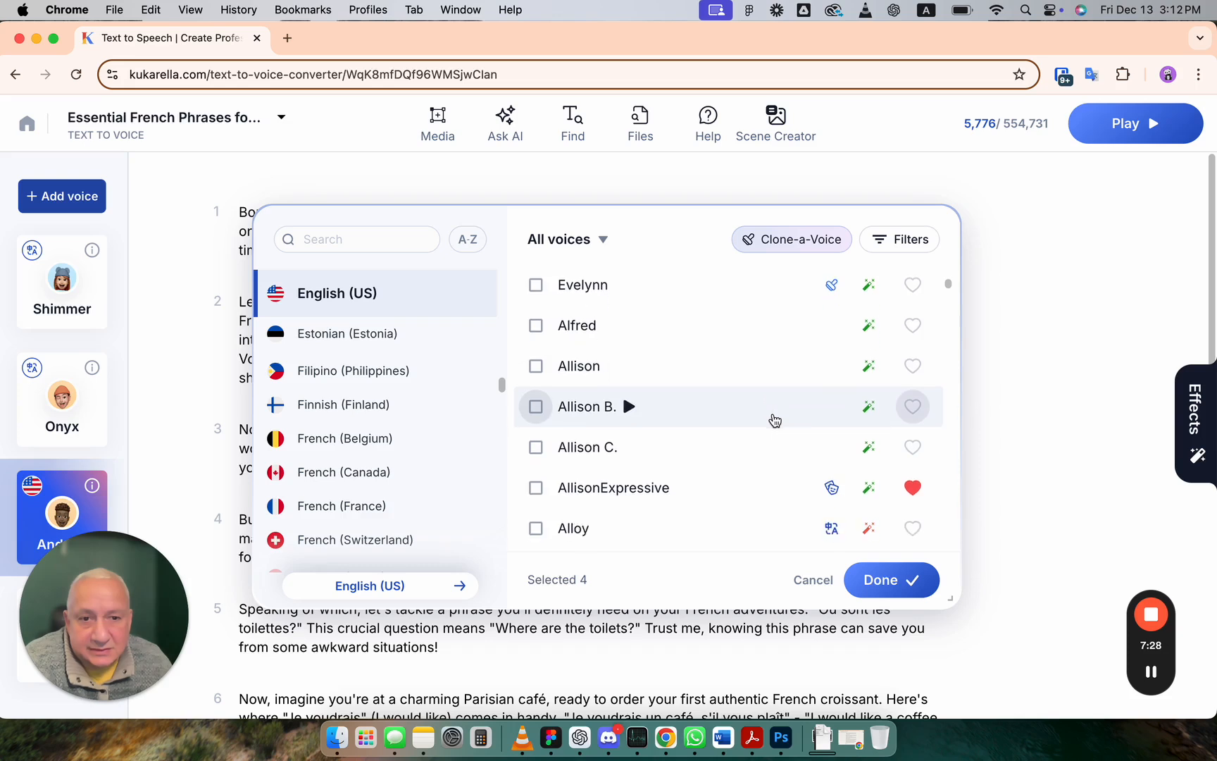
scroll(774, 421, "down", 1)
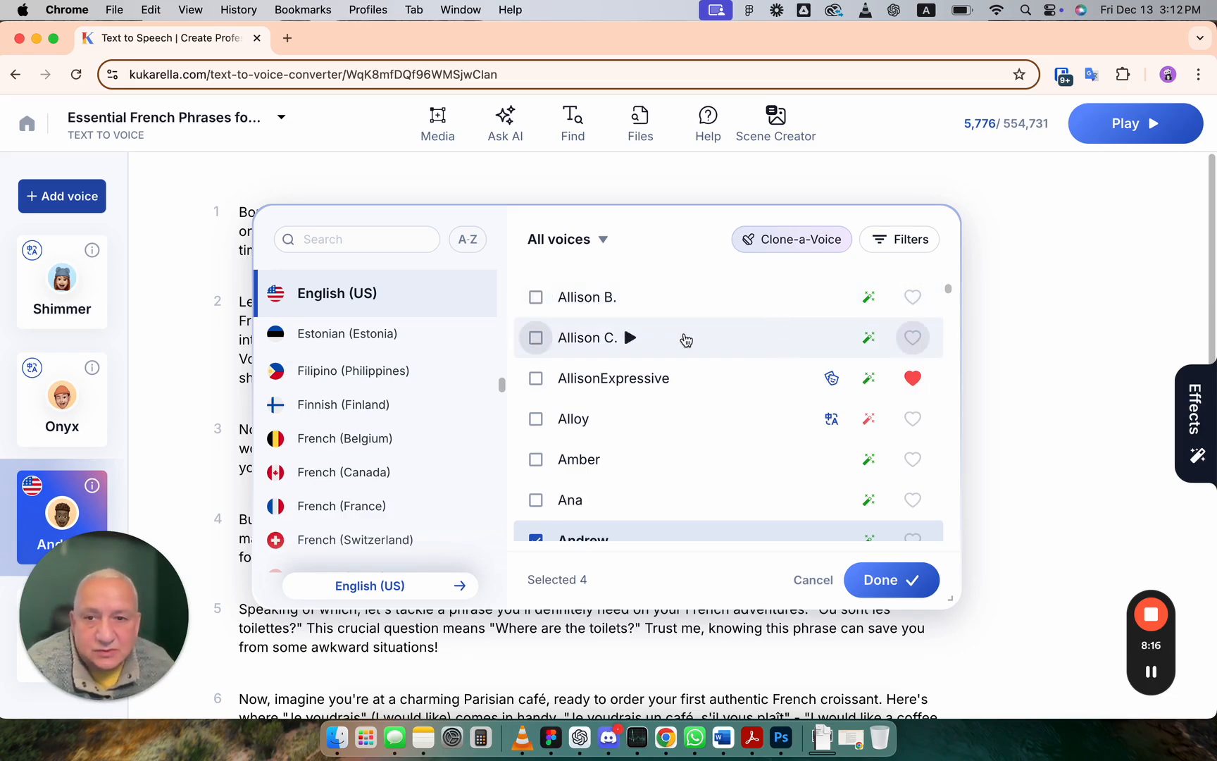
left_click(993, 359)
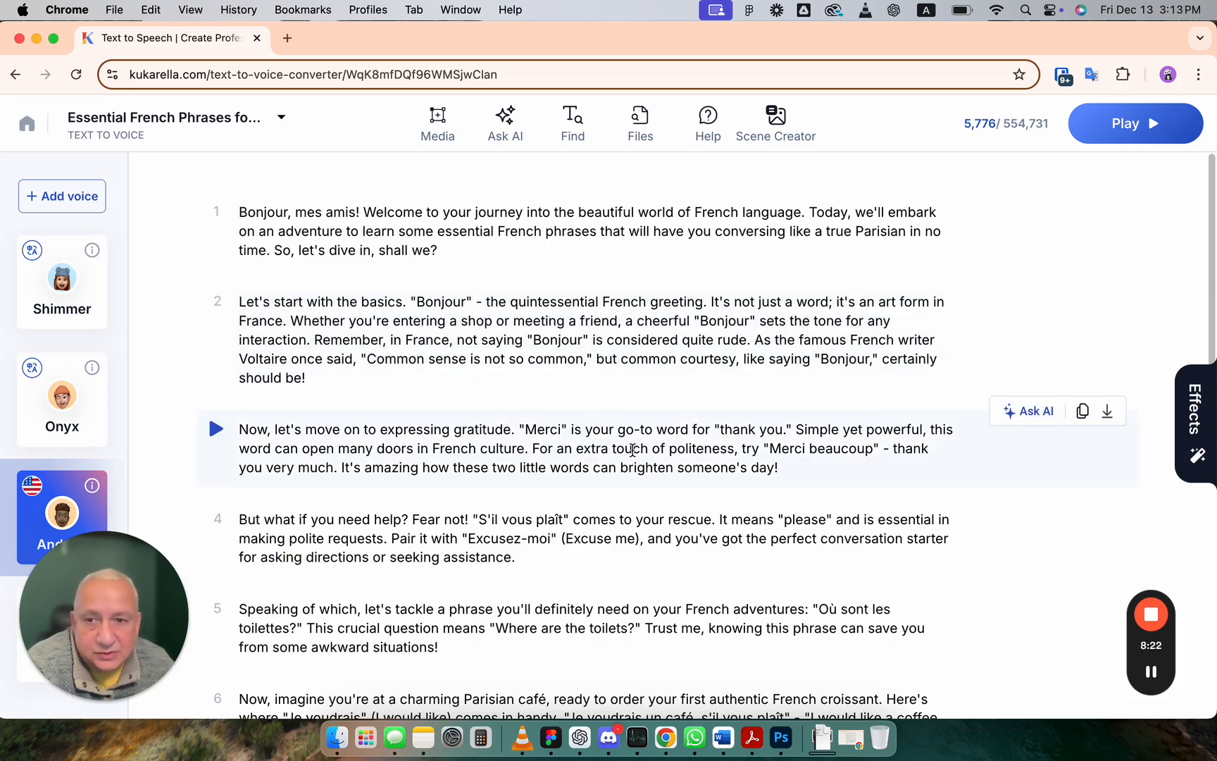
Step: Inspect the Andrew voice's style and supported effects in its info card, then close it
left_click(91, 485)
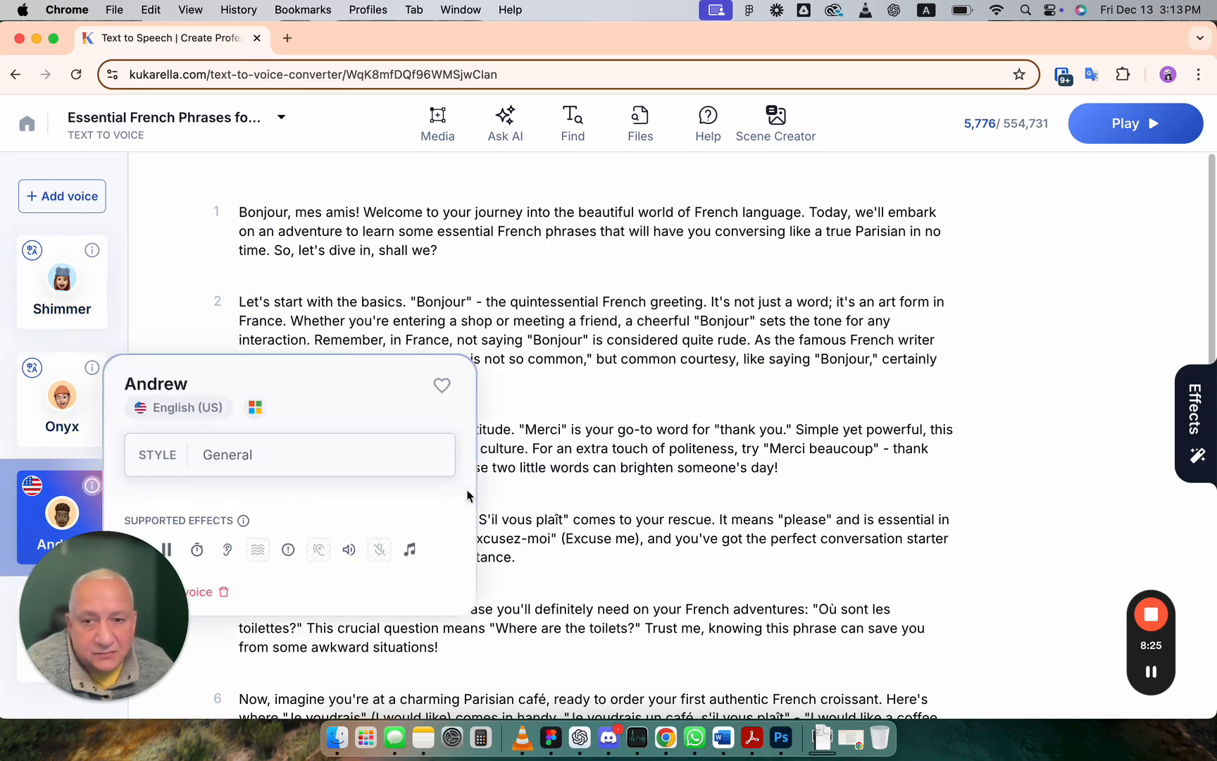
left_click(600, 492)
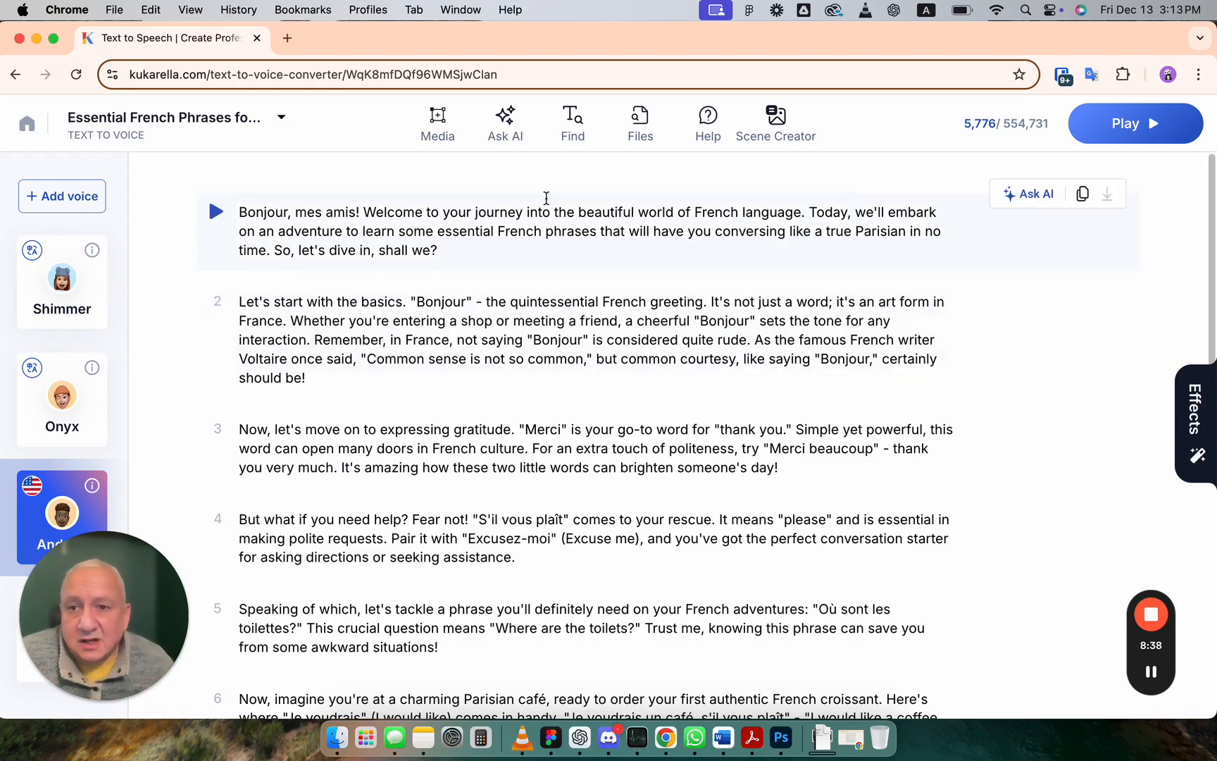
Step: Open the voice picker and filter the English (US) voices by Supports Styles
left_click(88, 197)
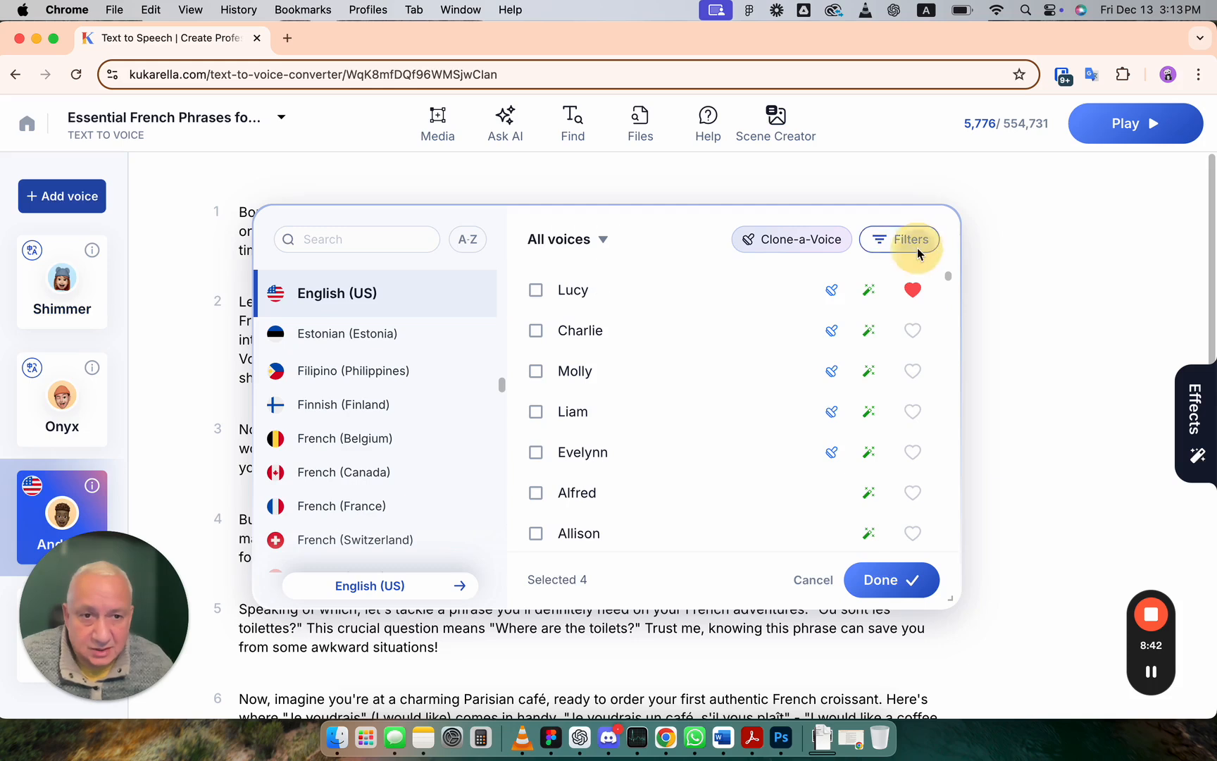
left_click(889, 240)
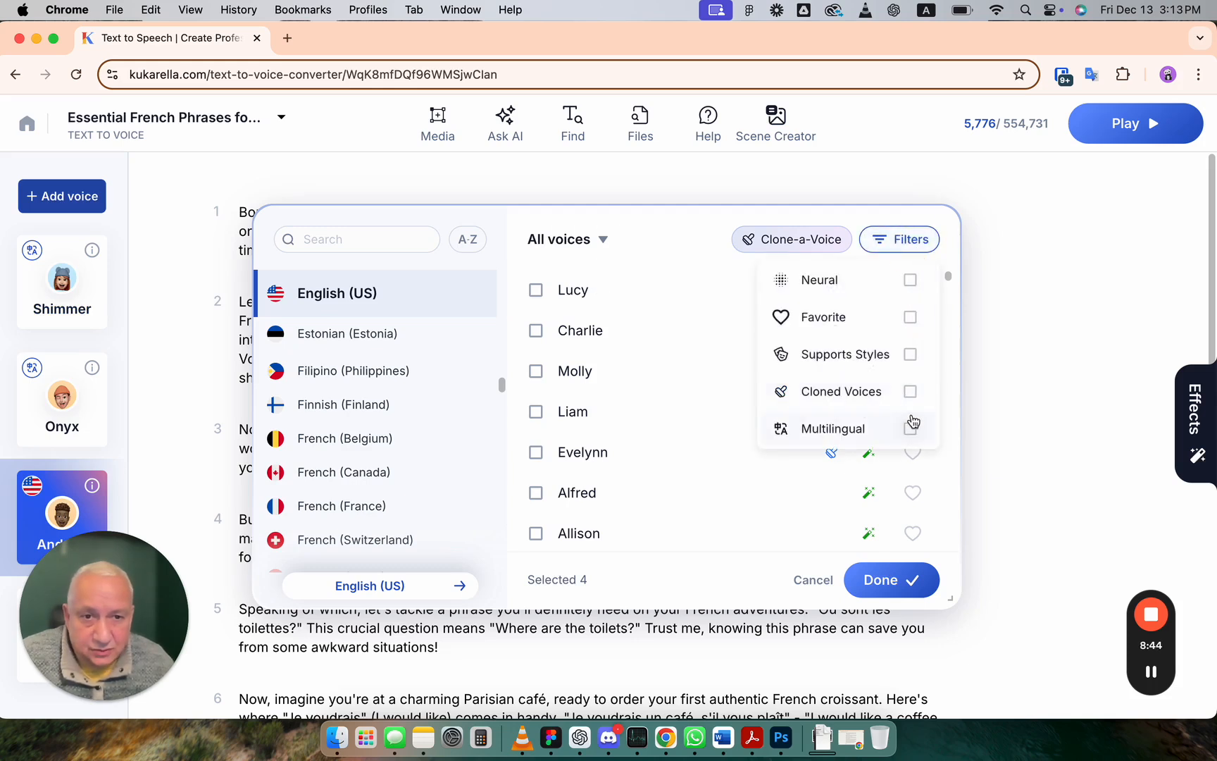
left_click(911, 356)
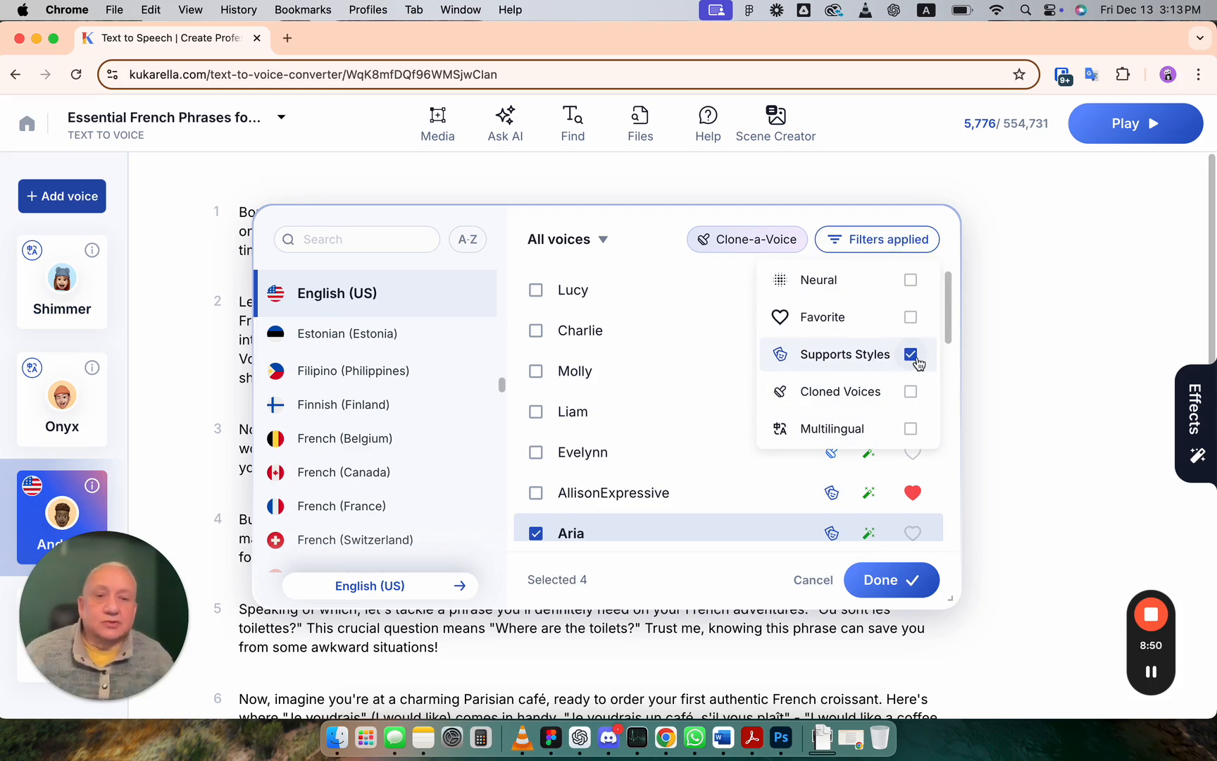
left_click(648, 231)
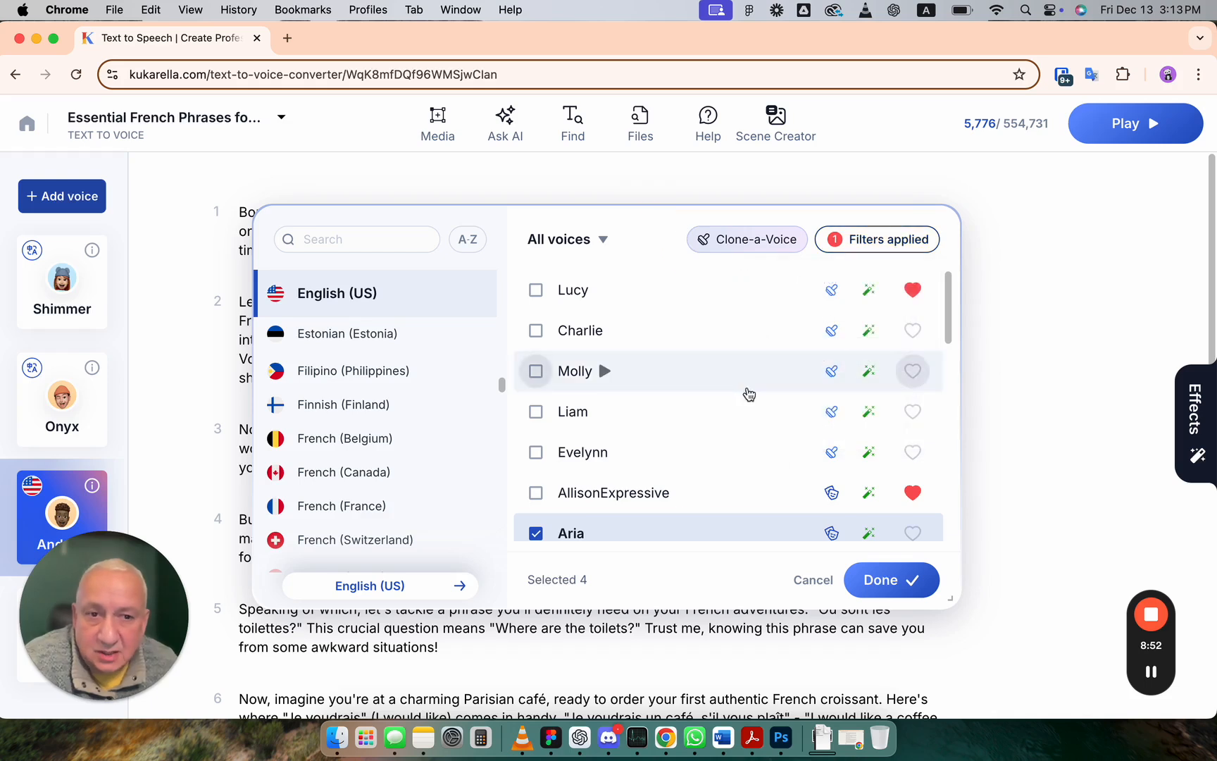
Step: Scroll the filtered voices and check the supported styles of EmmaExpressive
scroll(734, 440, "down", 3)
scroll(738, 447, "down", 3)
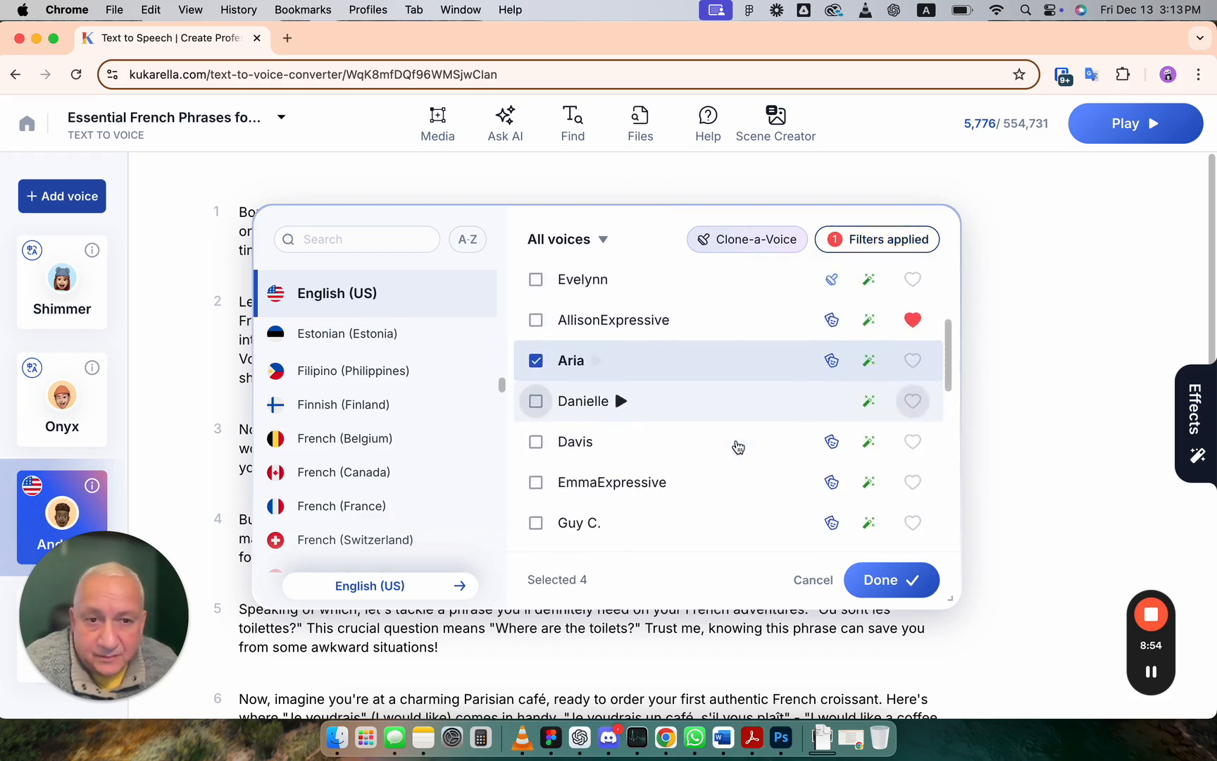
scroll(778, 447, "down", 2)
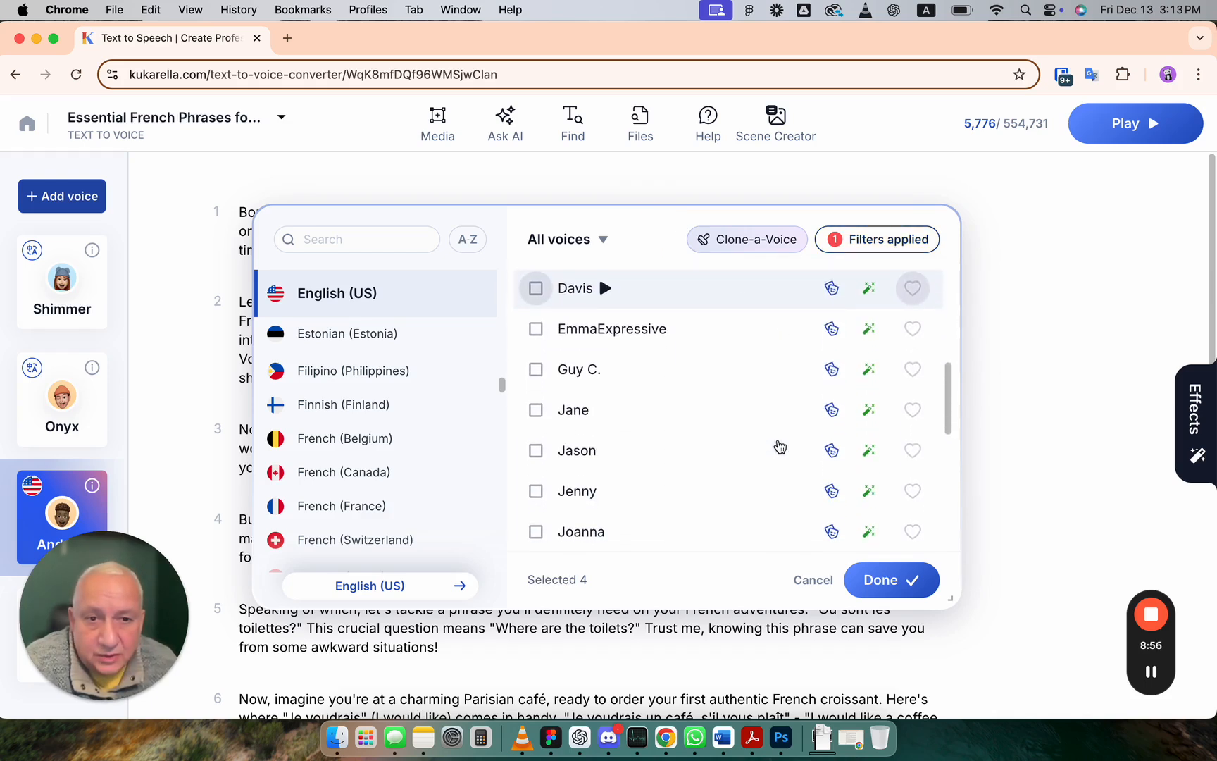
mouse_move(835, 341)
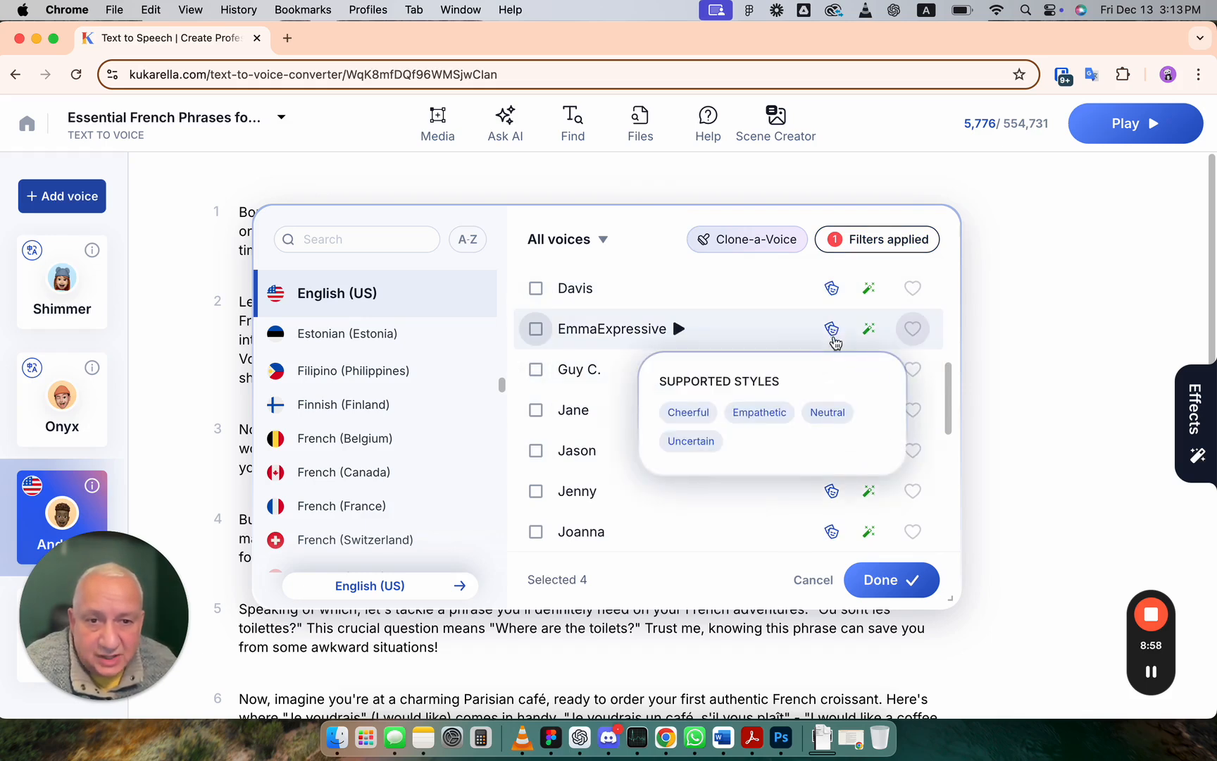
Step: Check the supported styles of the listed voices and play preview samples of Jane, Jason and Jenny
mouse_move(832, 534)
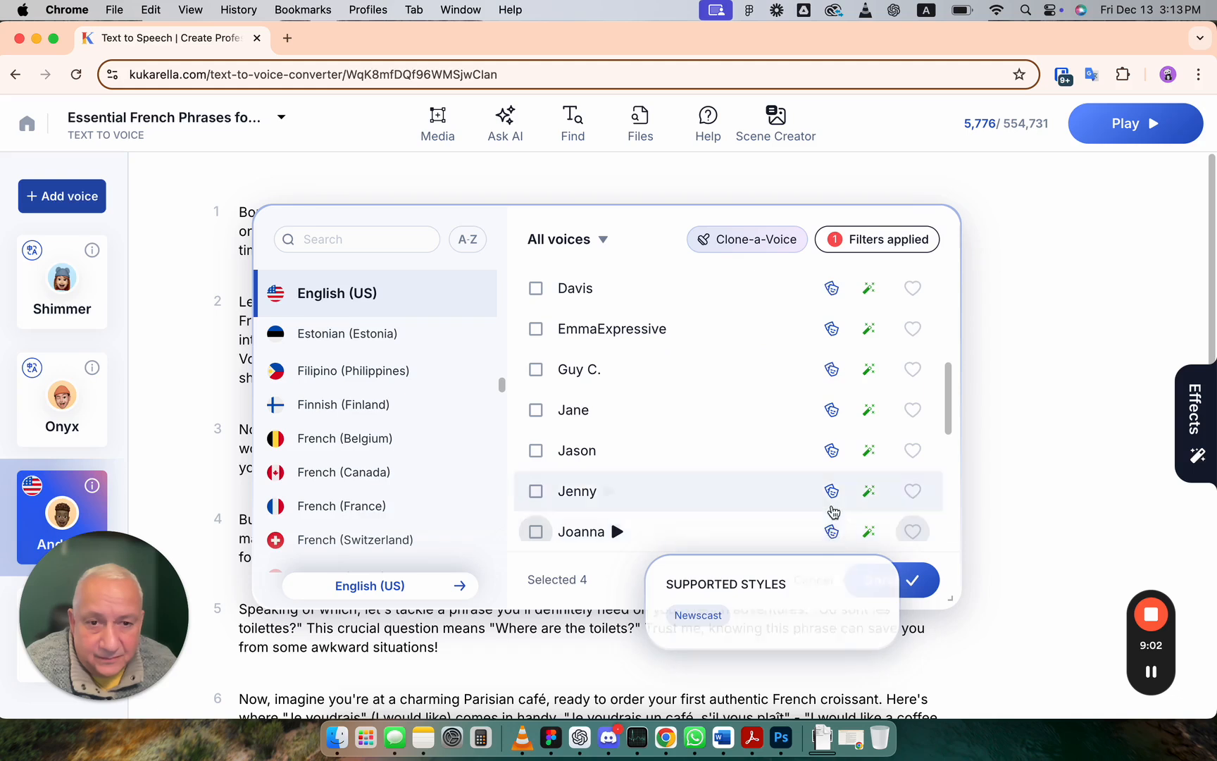
mouse_move(833, 500)
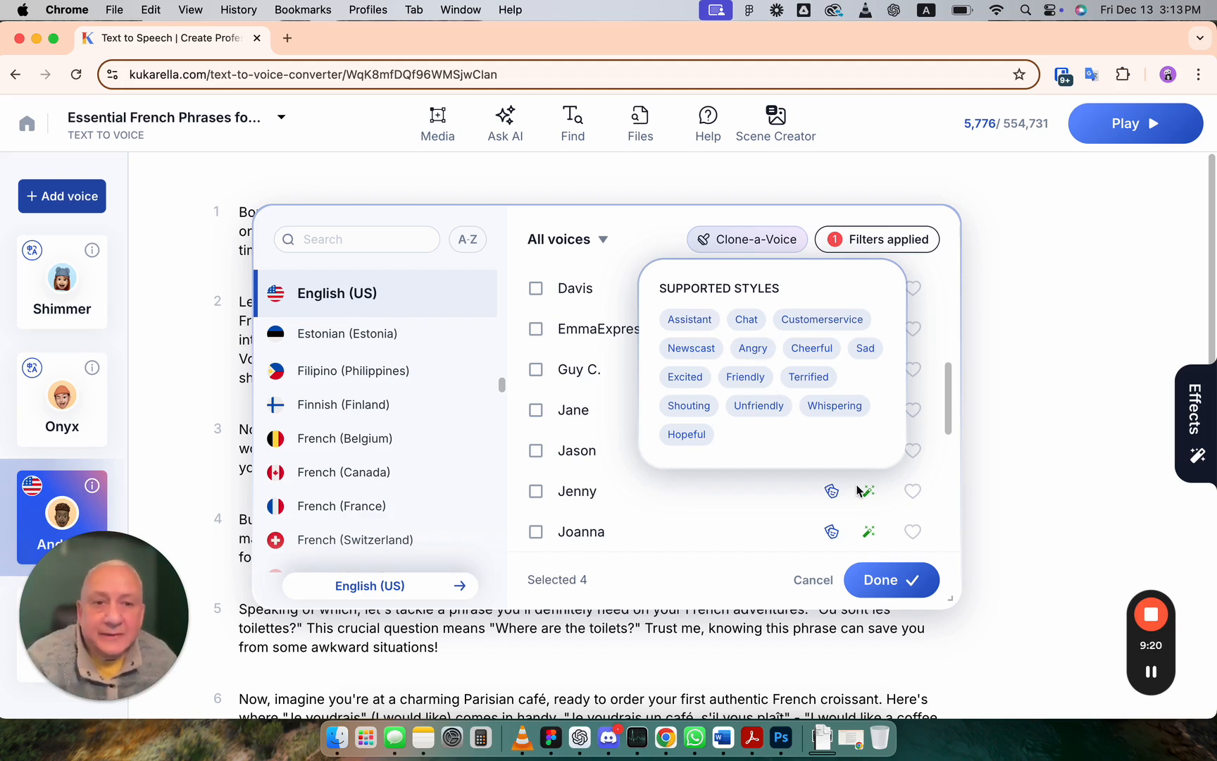
mouse_move(836, 415)
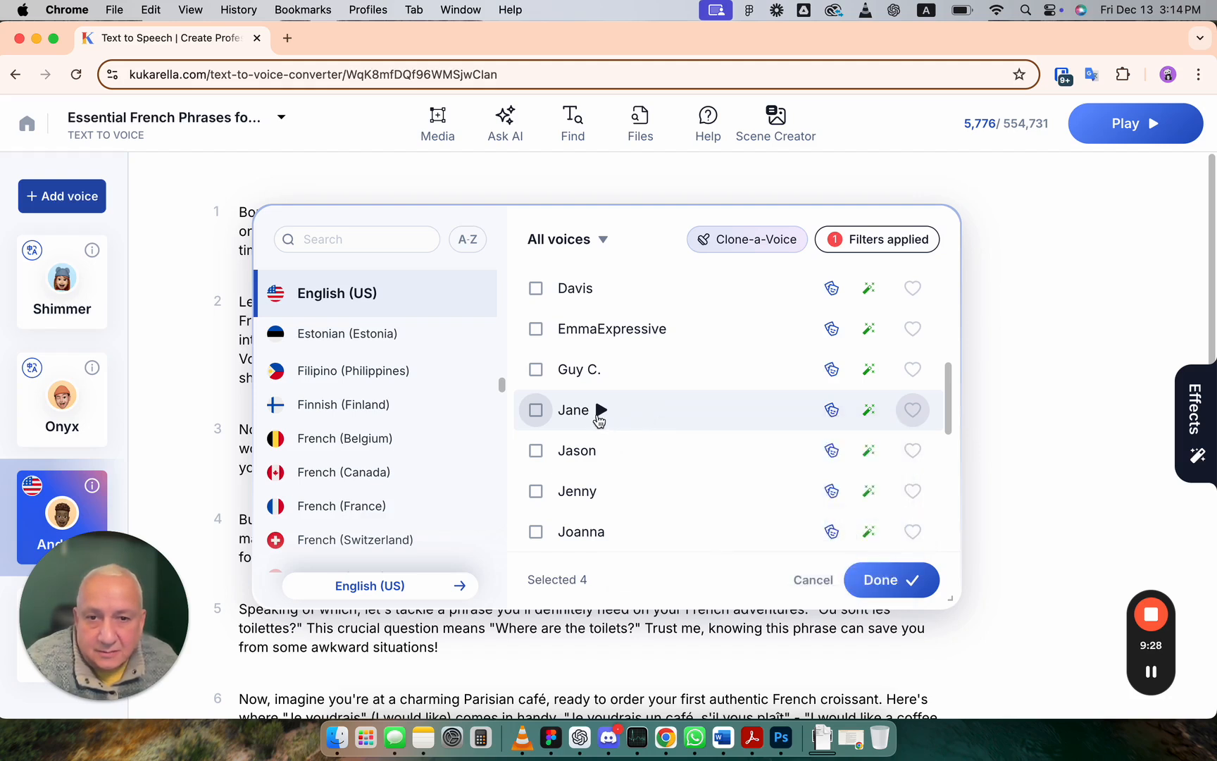
left_click(600, 413)
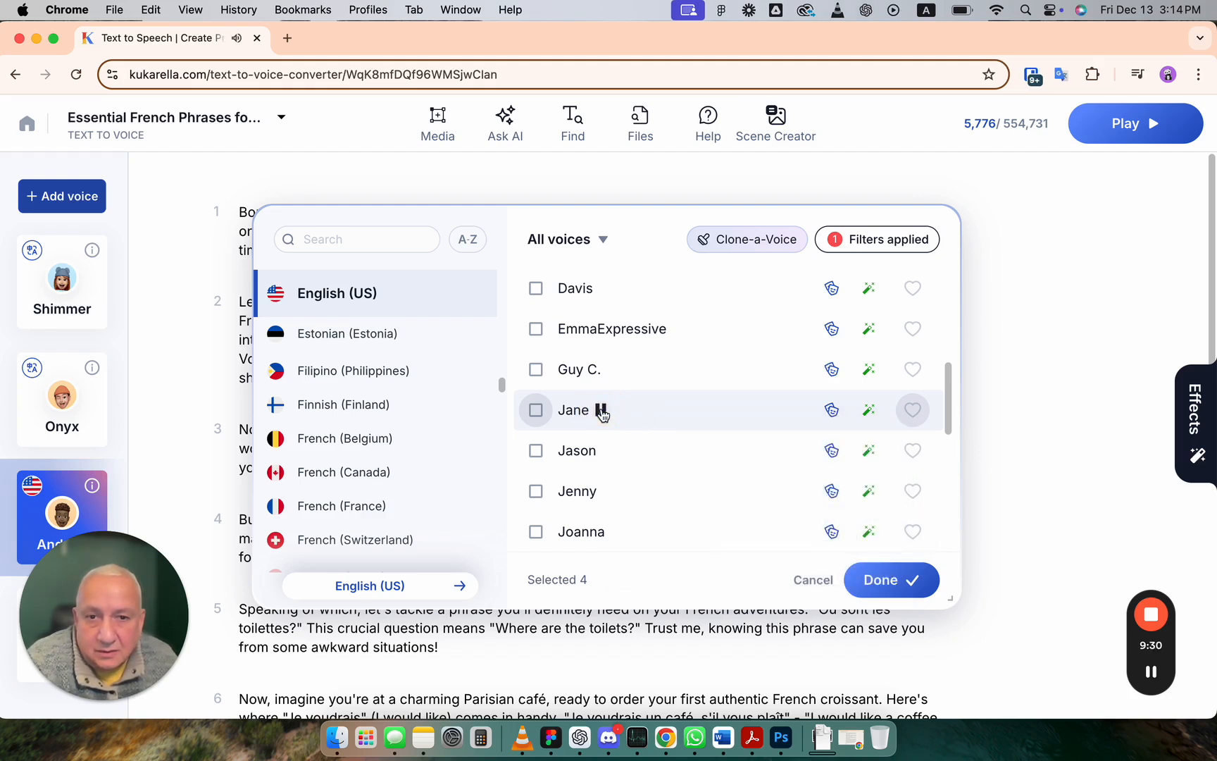
left_click(606, 453)
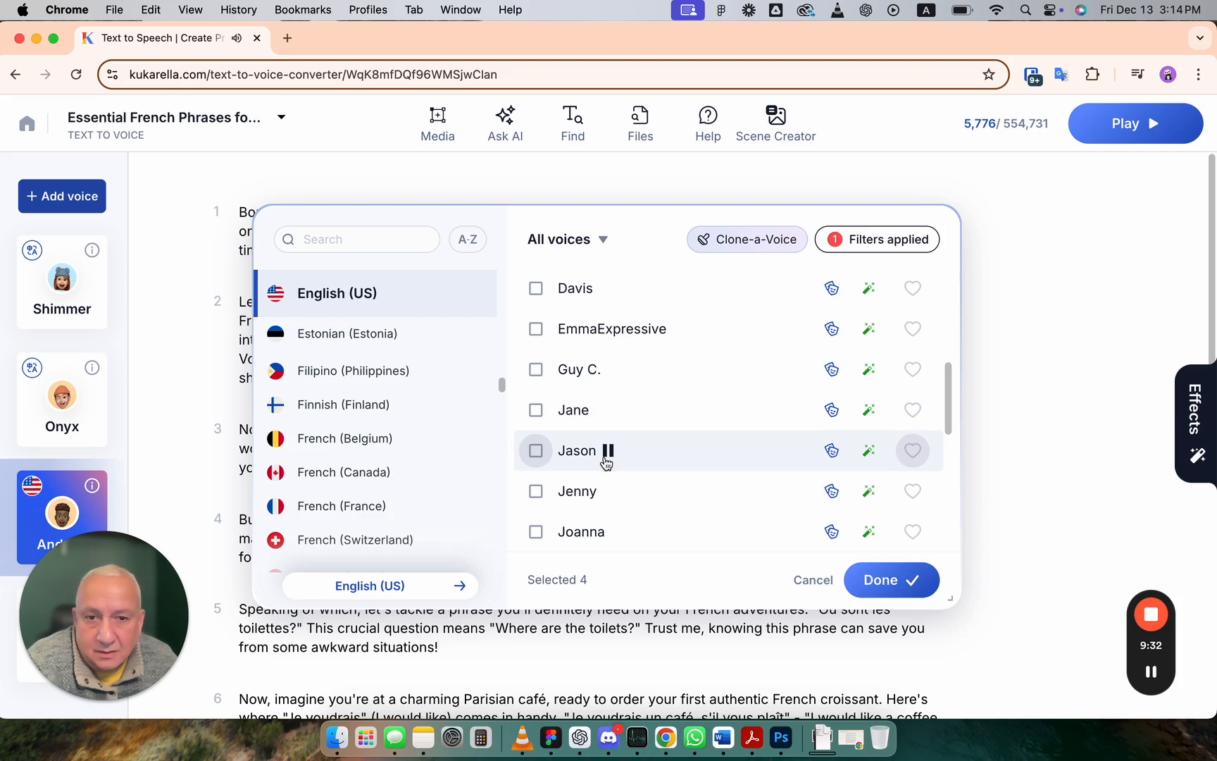
left_click(608, 492)
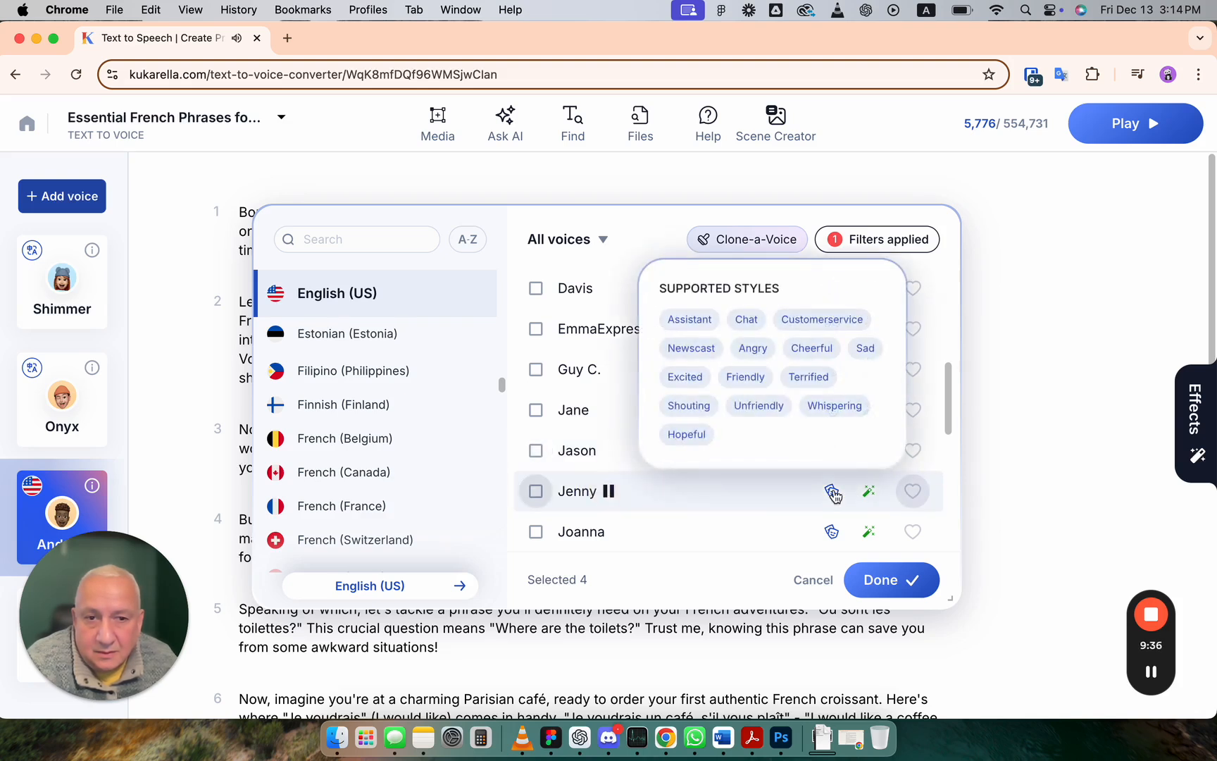
Step: Select the Jenny voice, stop its preview and add it to the project
left_click(536, 491)
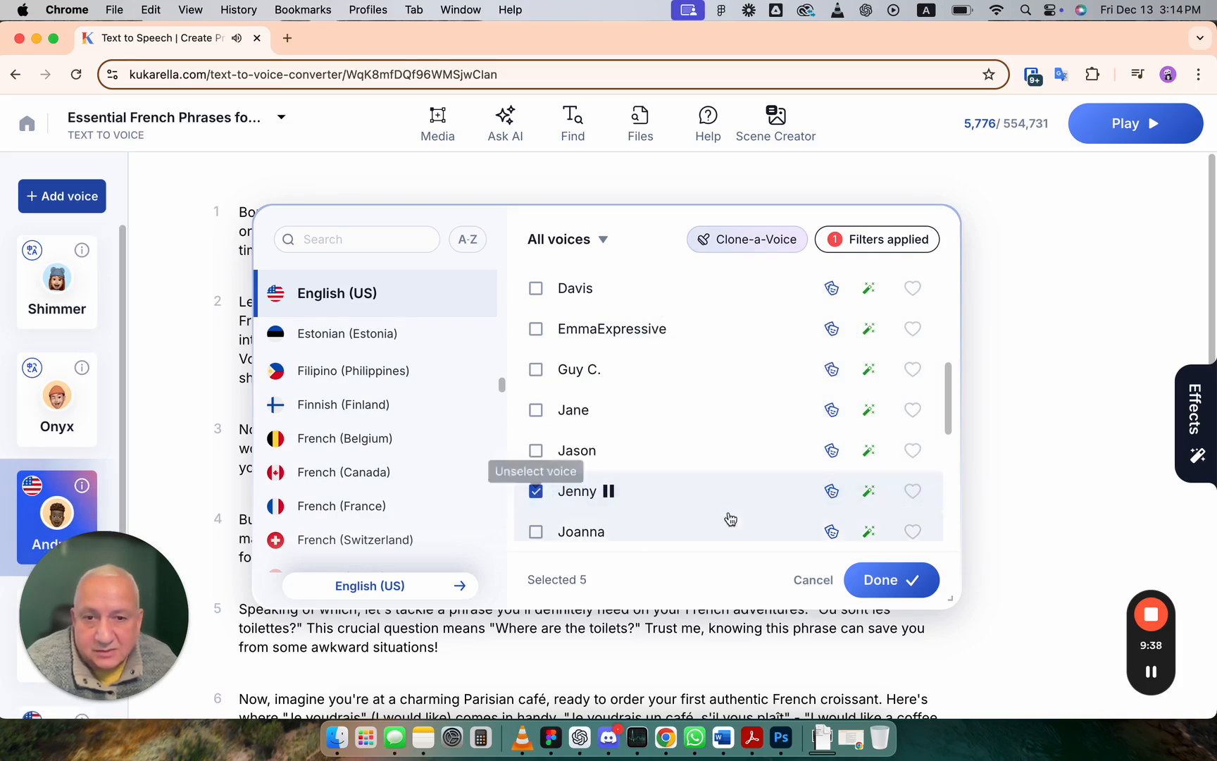
left_click(609, 492)
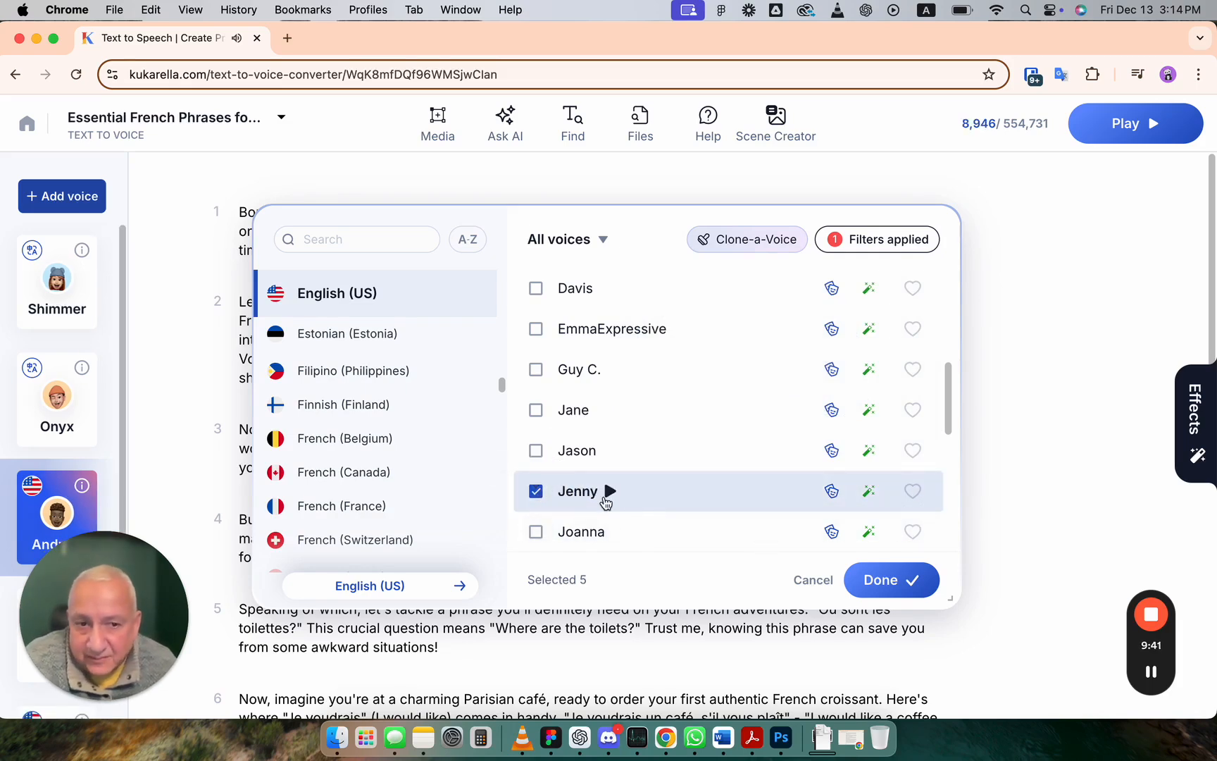
left_click(909, 579)
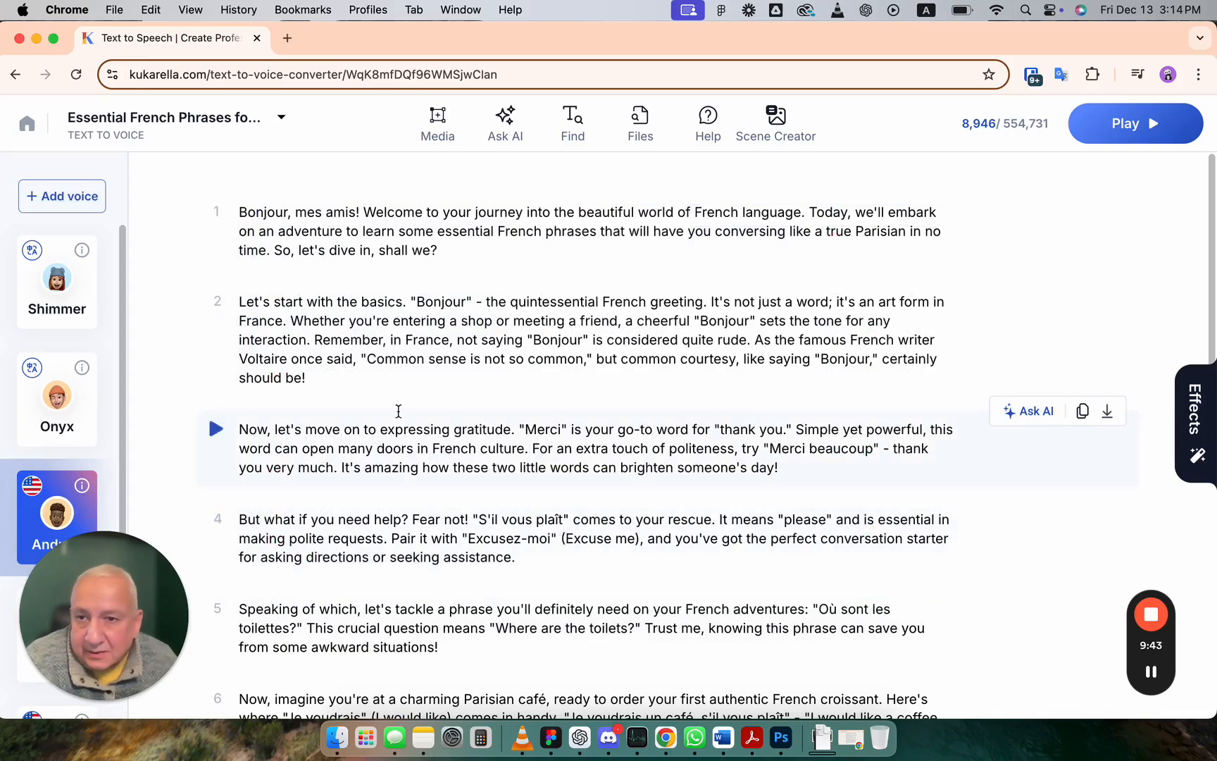
Step: Select the newly added Jenny voice in the project's voice list
left_click_drag(116, 552, 1075, 609)
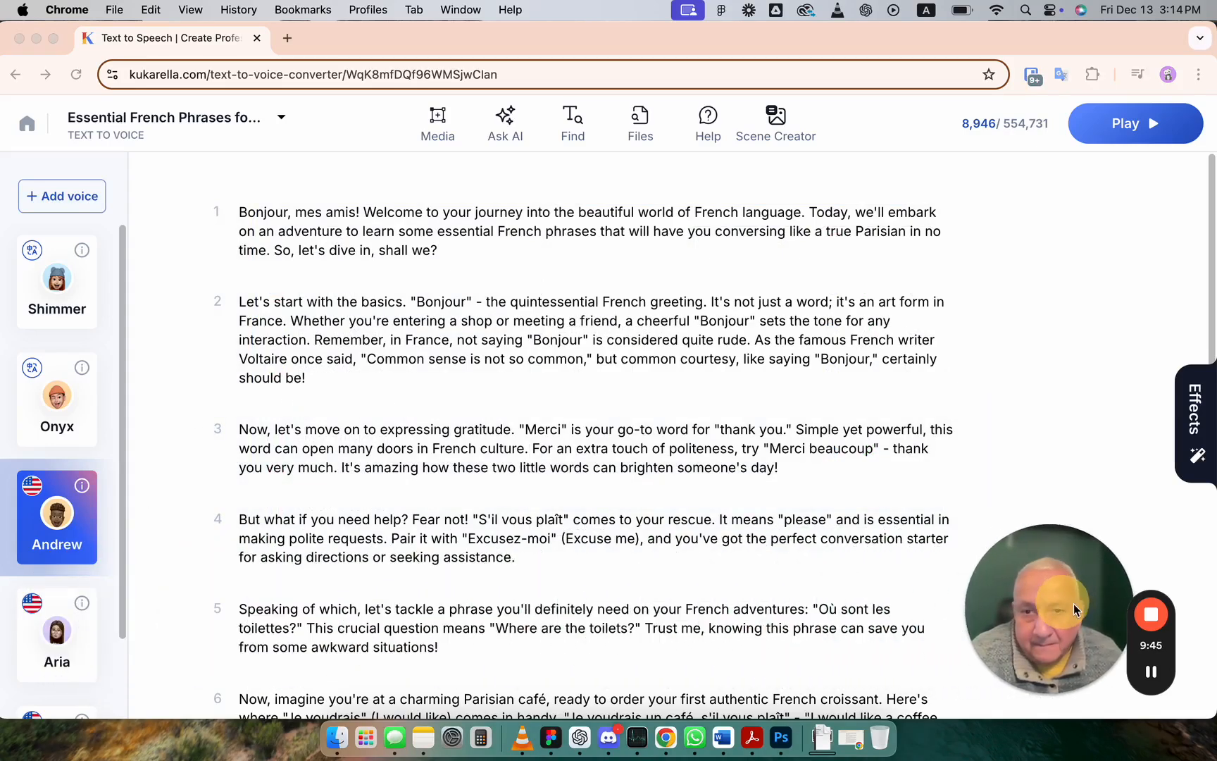
scroll(141, 530, "down", 4)
scroll(63, 530, "down", 2)
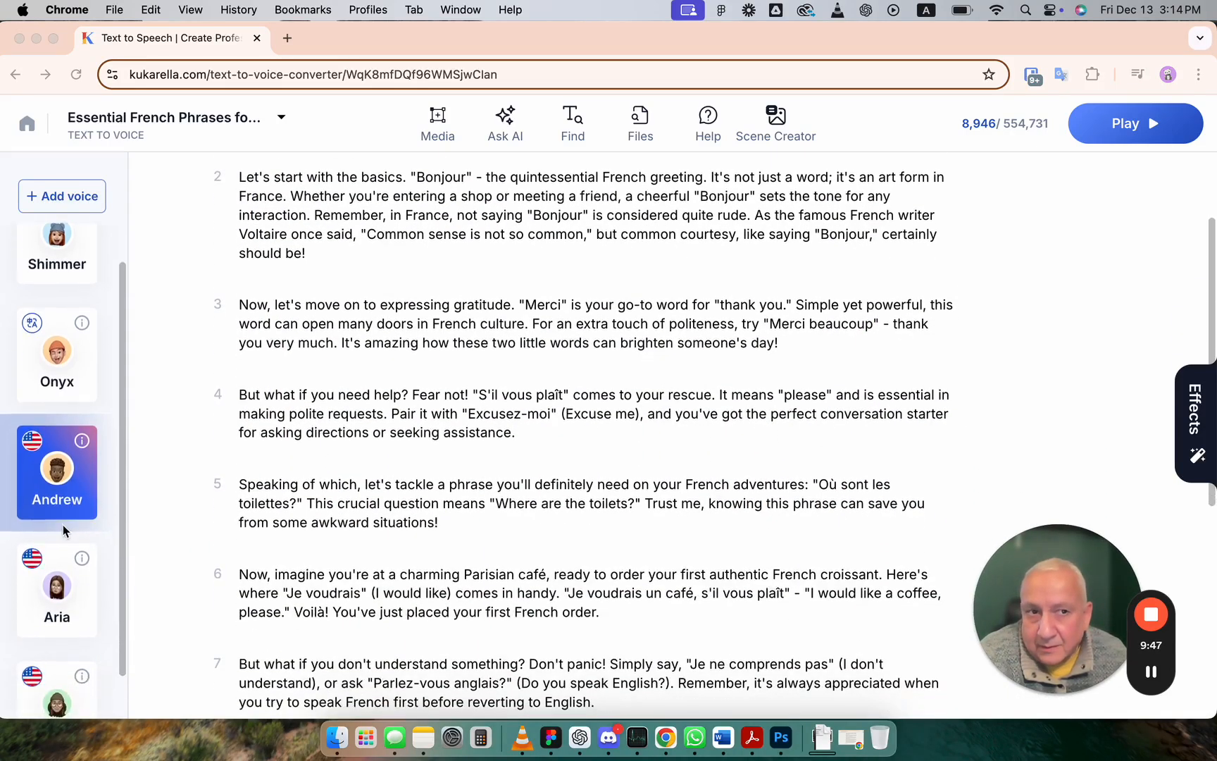
scroll(63, 530, "down", 2)
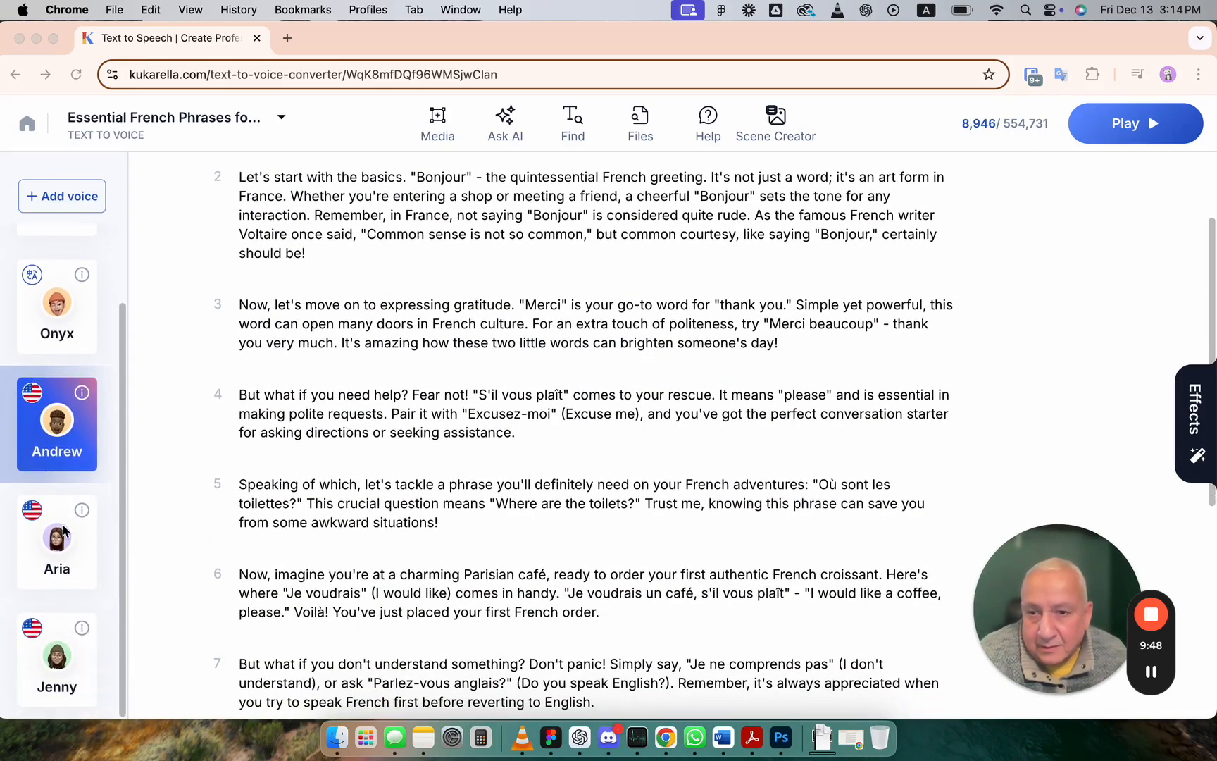
left_click(60, 643)
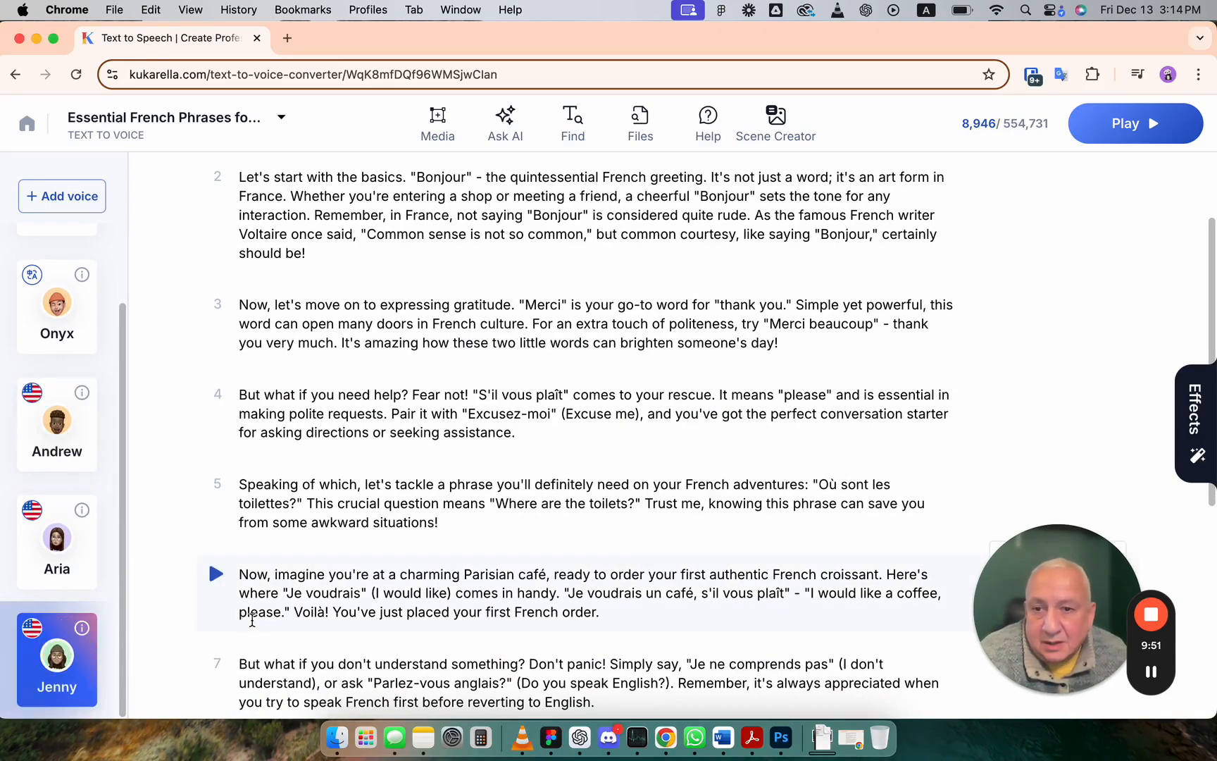
Step: Open Jenny's voice card and browse its available styles without changing them
left_click(63, 649)
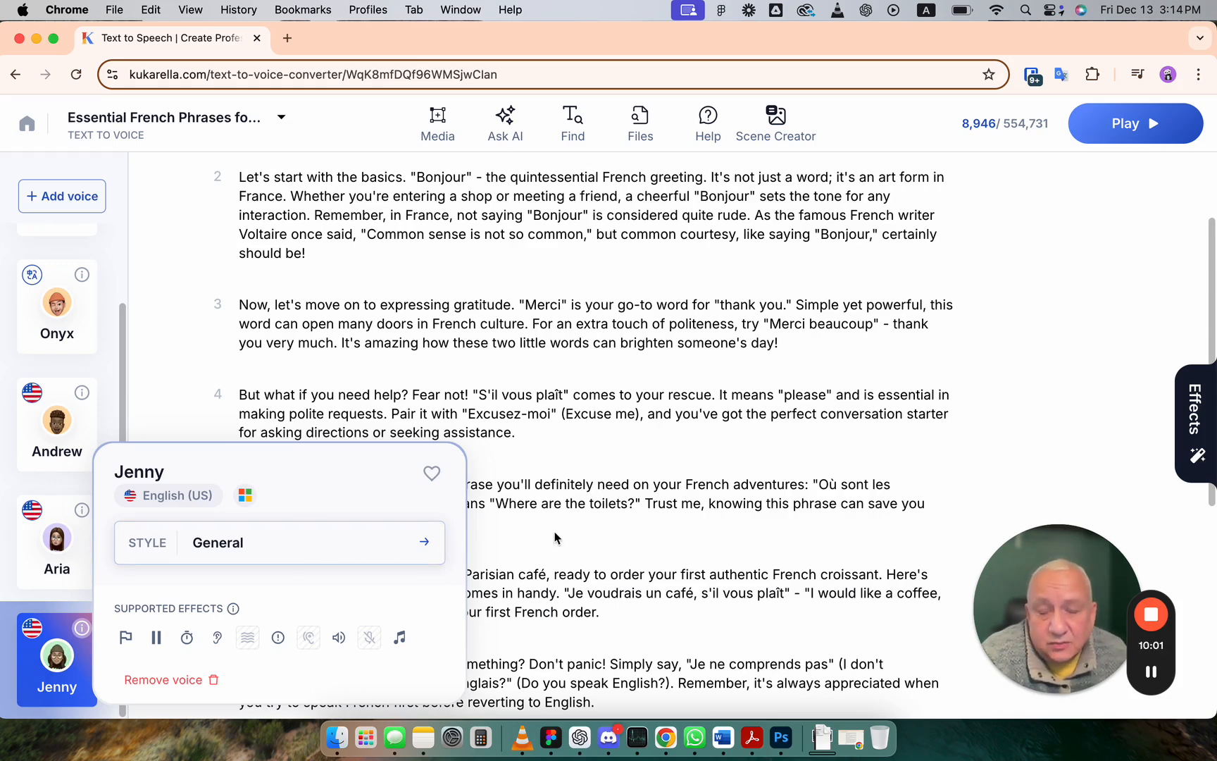
left_click(420, 543)
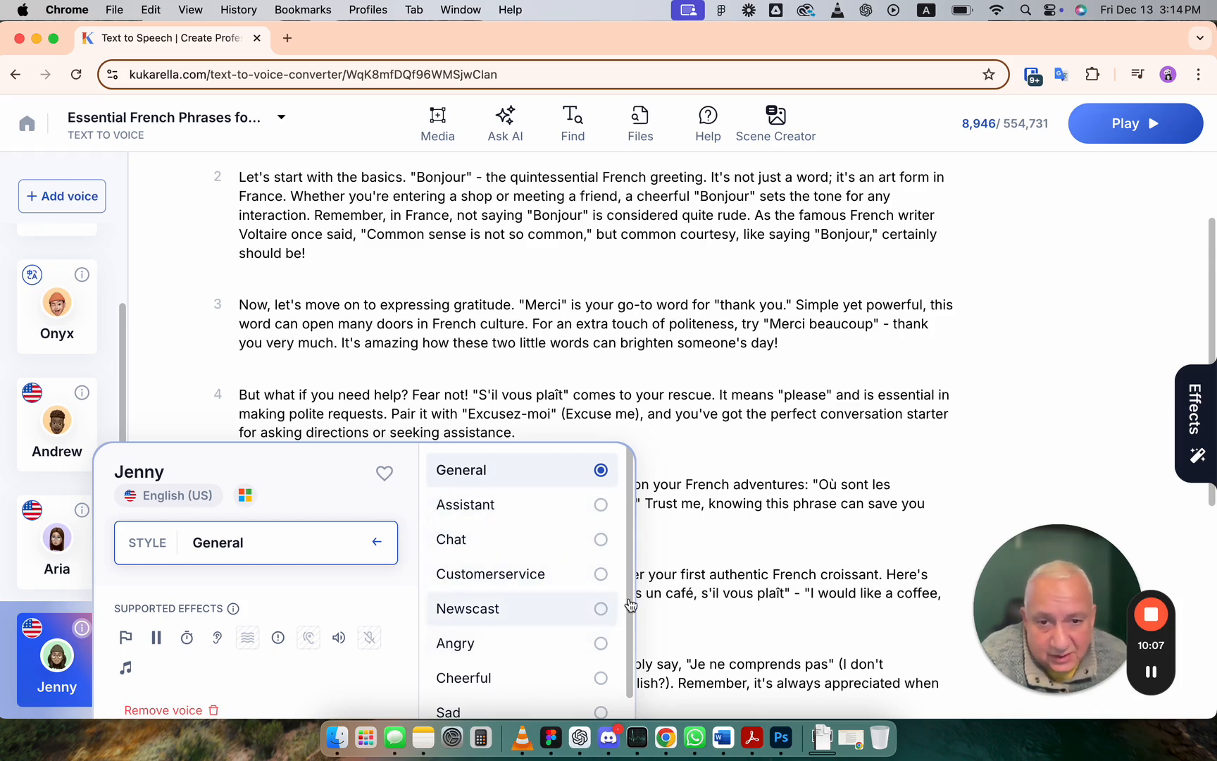
left_click(692, 577)
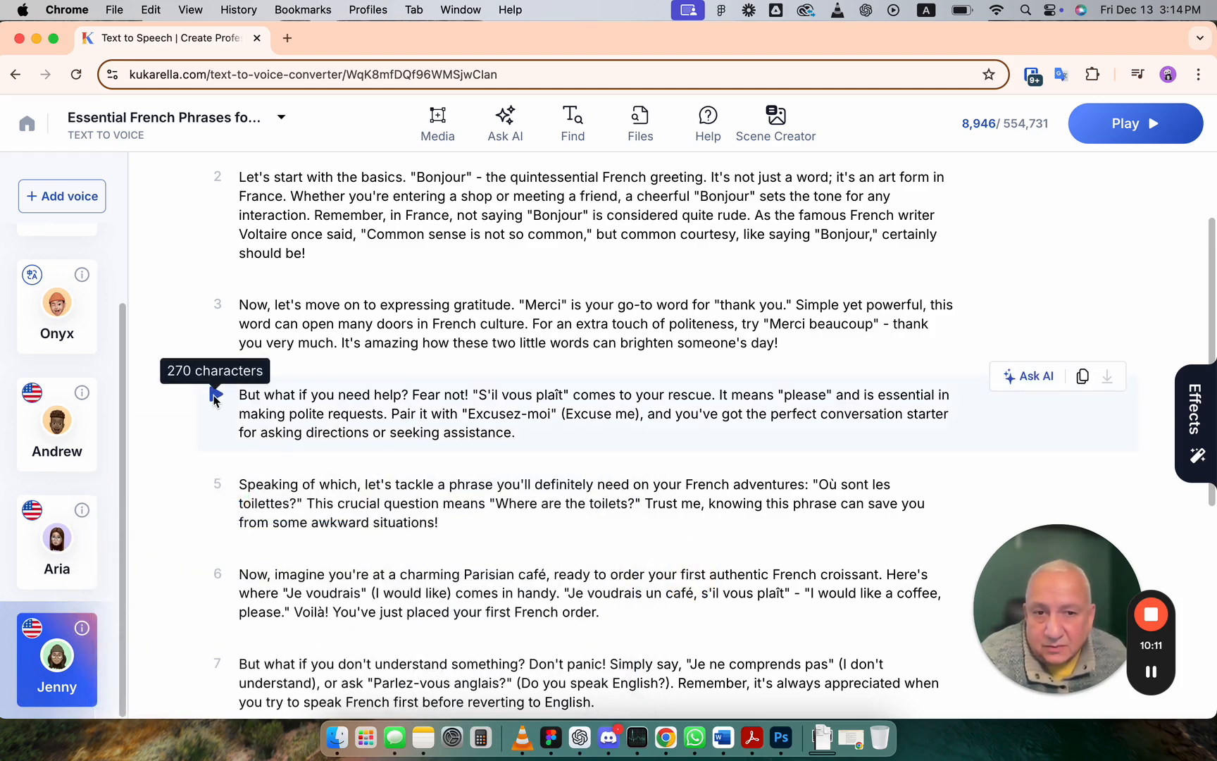
Step: Play paragraph 4 with the Jenny voice and stop the playback
left_click(215, 396)
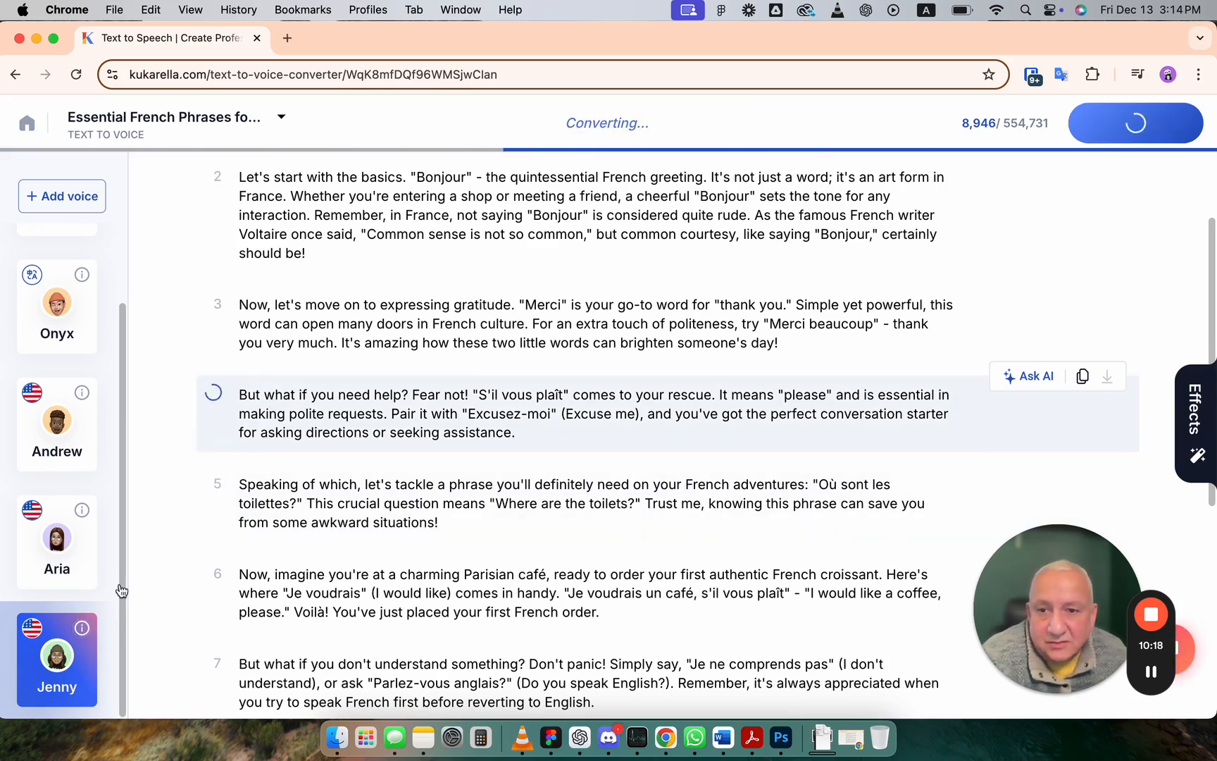
mouse_move(71, 666)
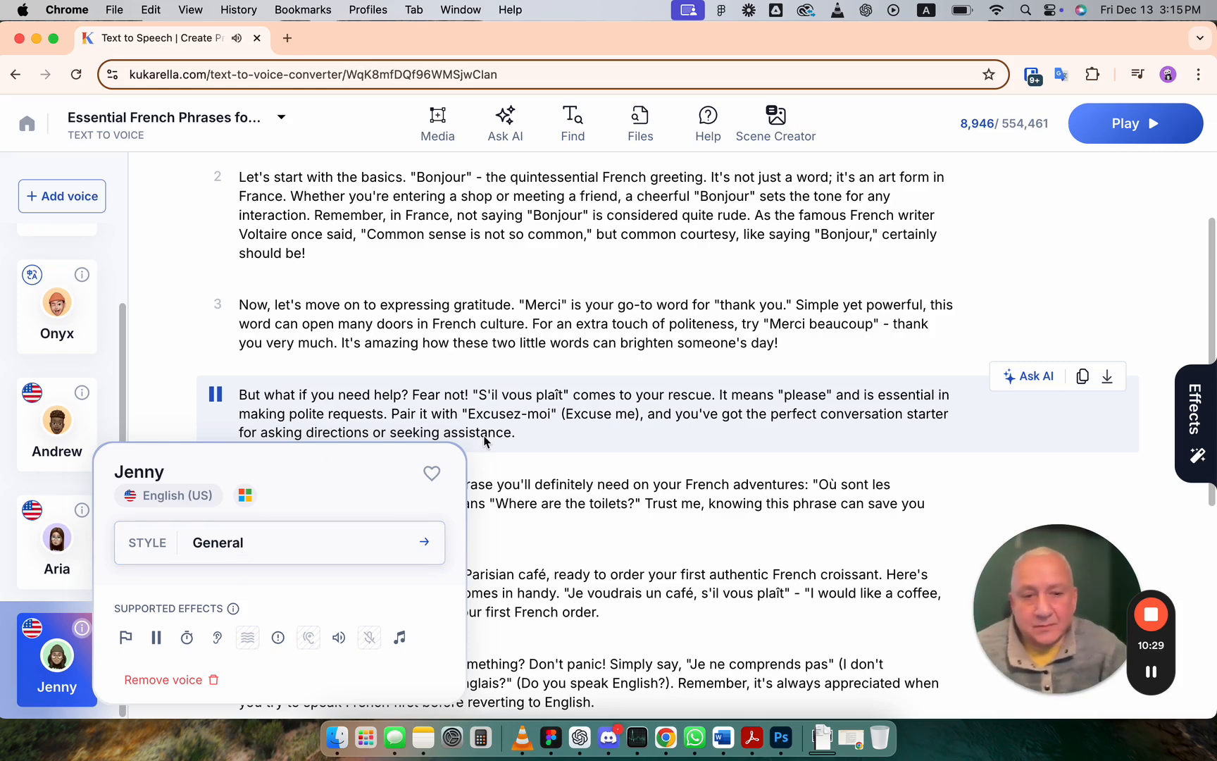
key("XF86AudioLowerVolume")
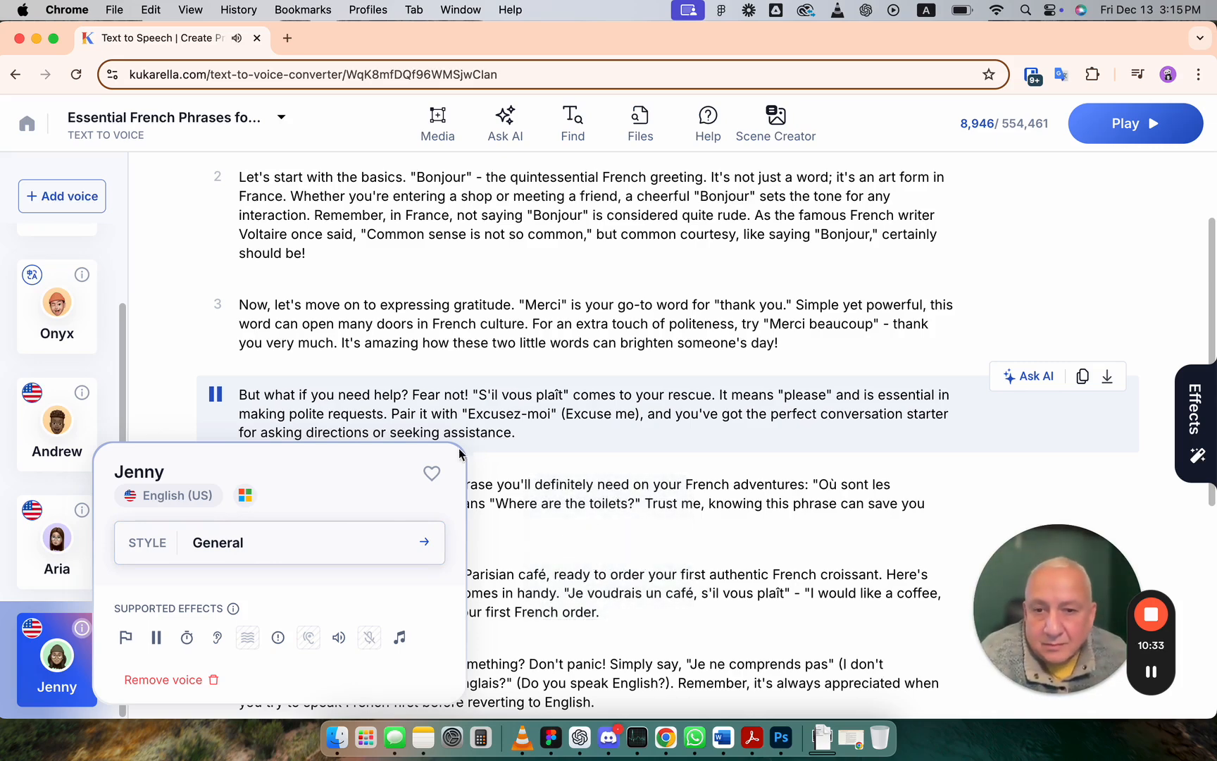
left_click(215, 396)
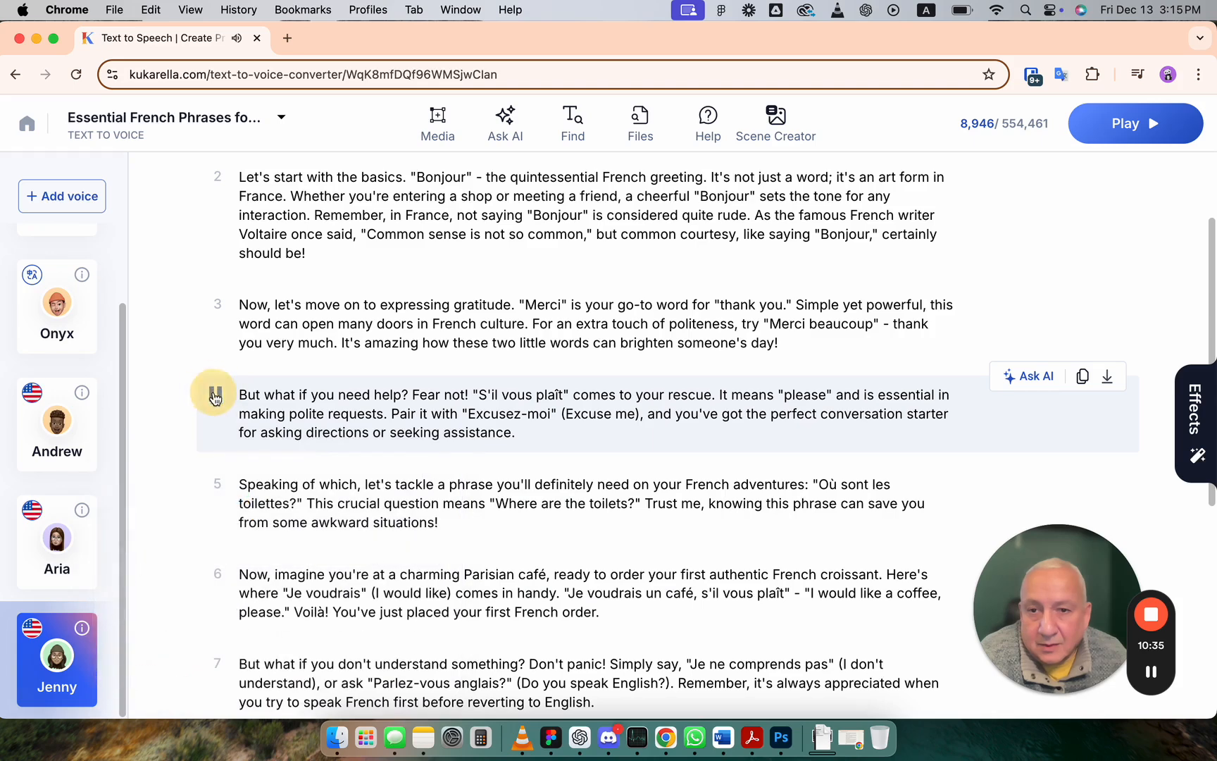
Step: Set Jenny's voice style to Newscast and play paragraph 4
left_click(82, 626)
left_click(229, 417)
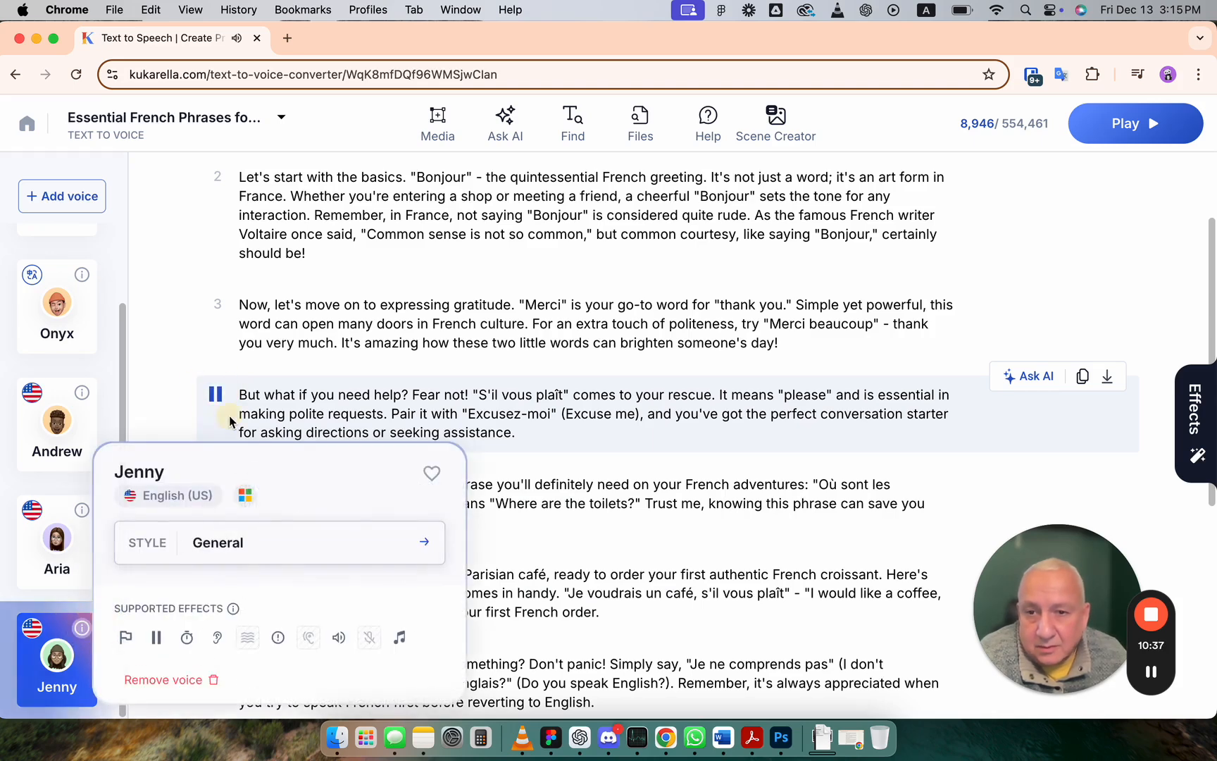
left_click(64, 656)
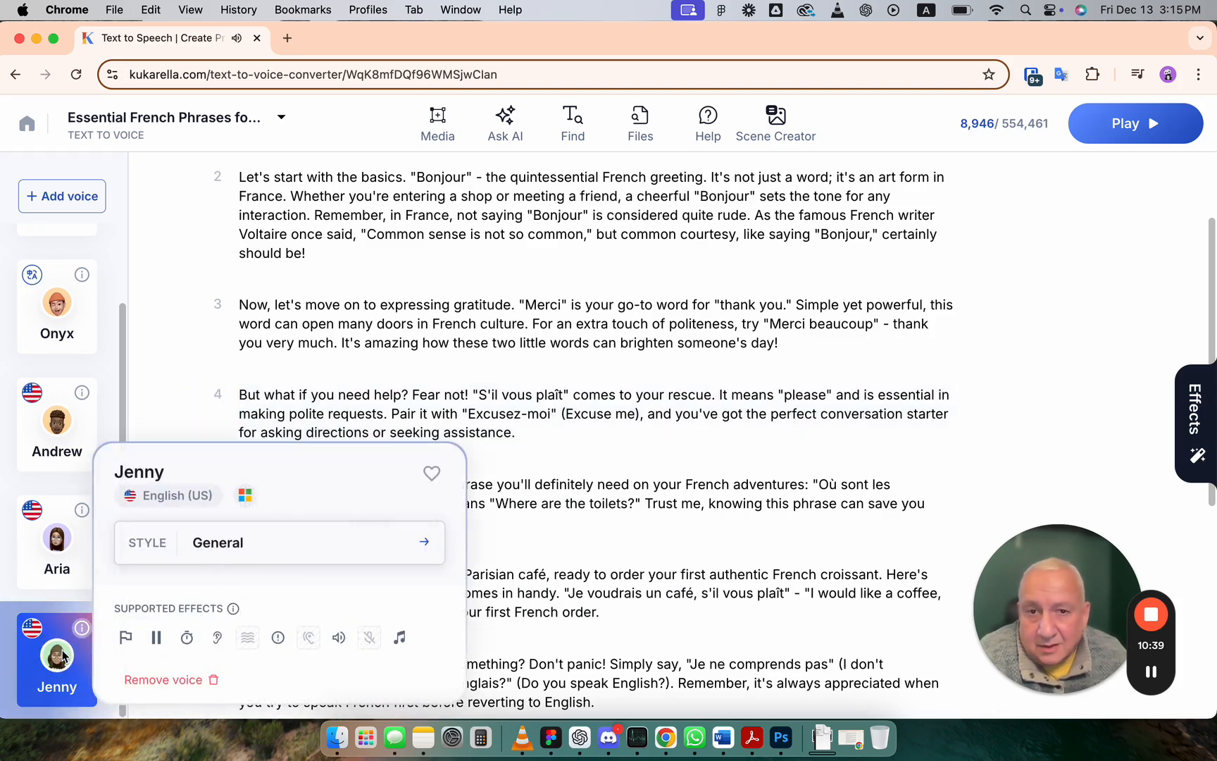
left_click(341, 557)
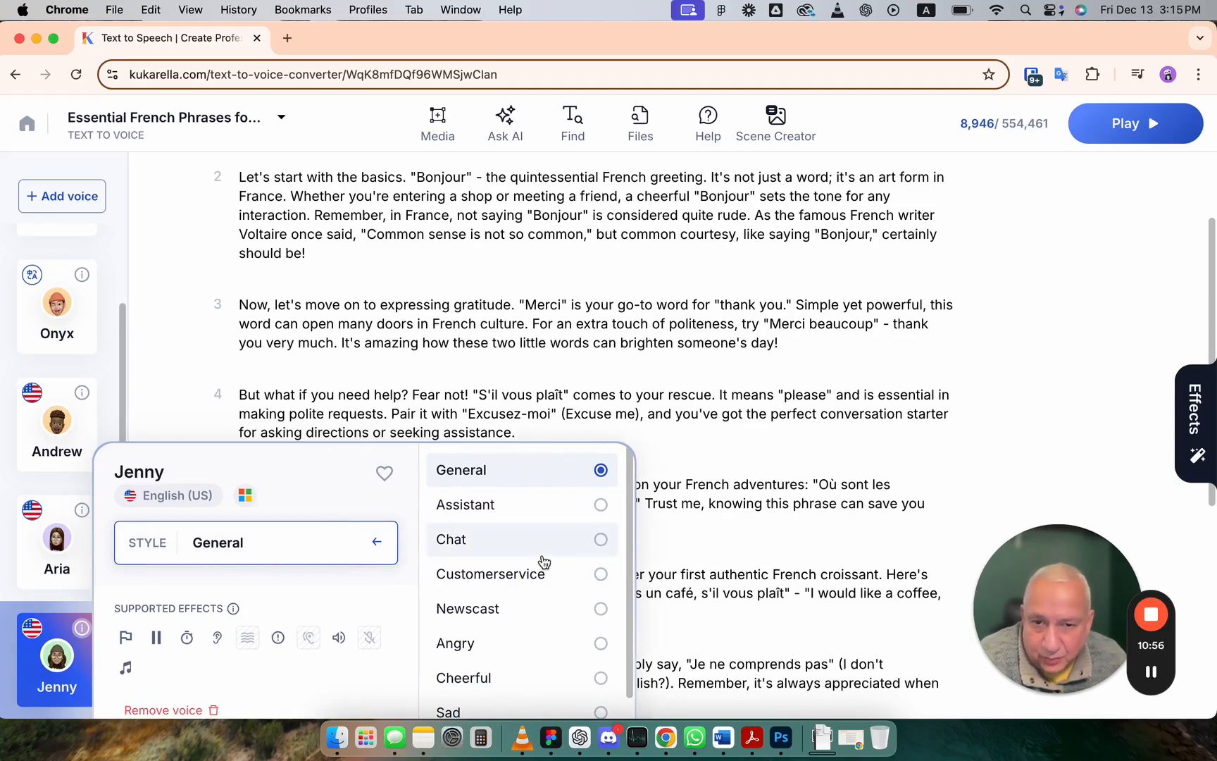
left_click(603, 610)
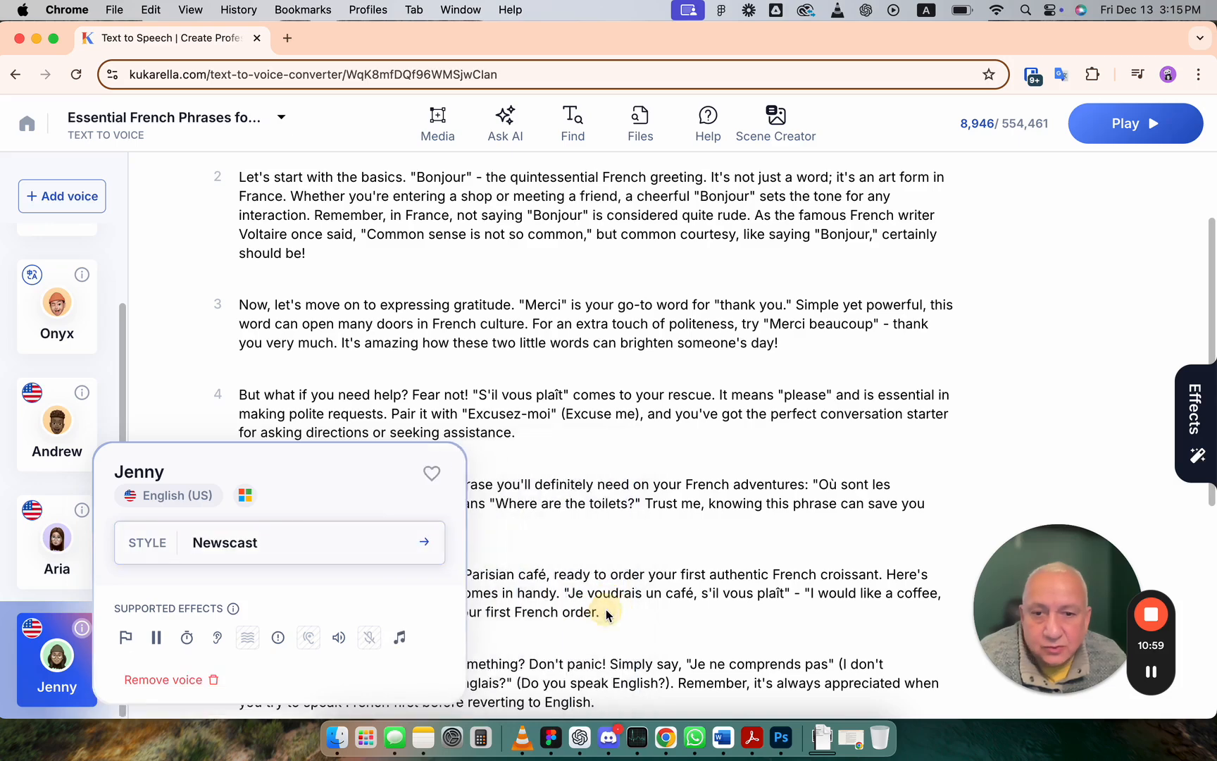
left_click(217, 399)
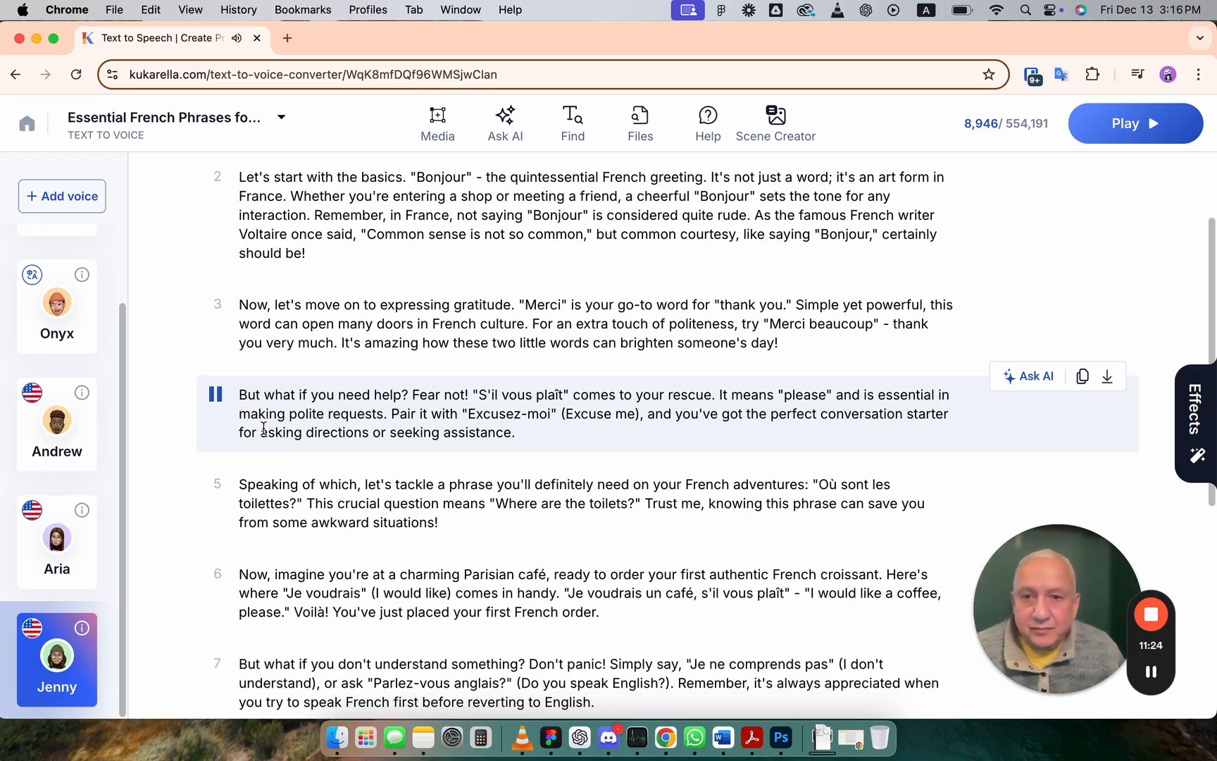
Step: Change Jenny's voice style to Excited, then play and stop paragraph 4
left_click(57, 665)
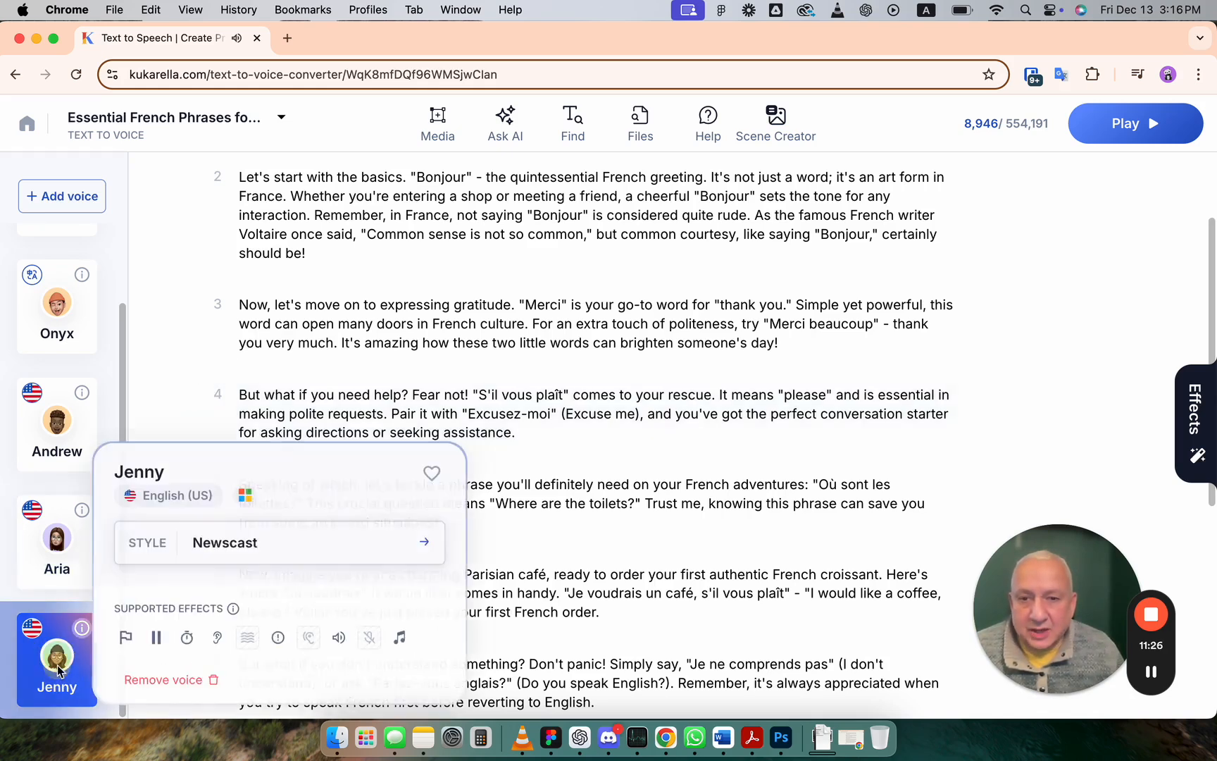
left_click(284, 543)
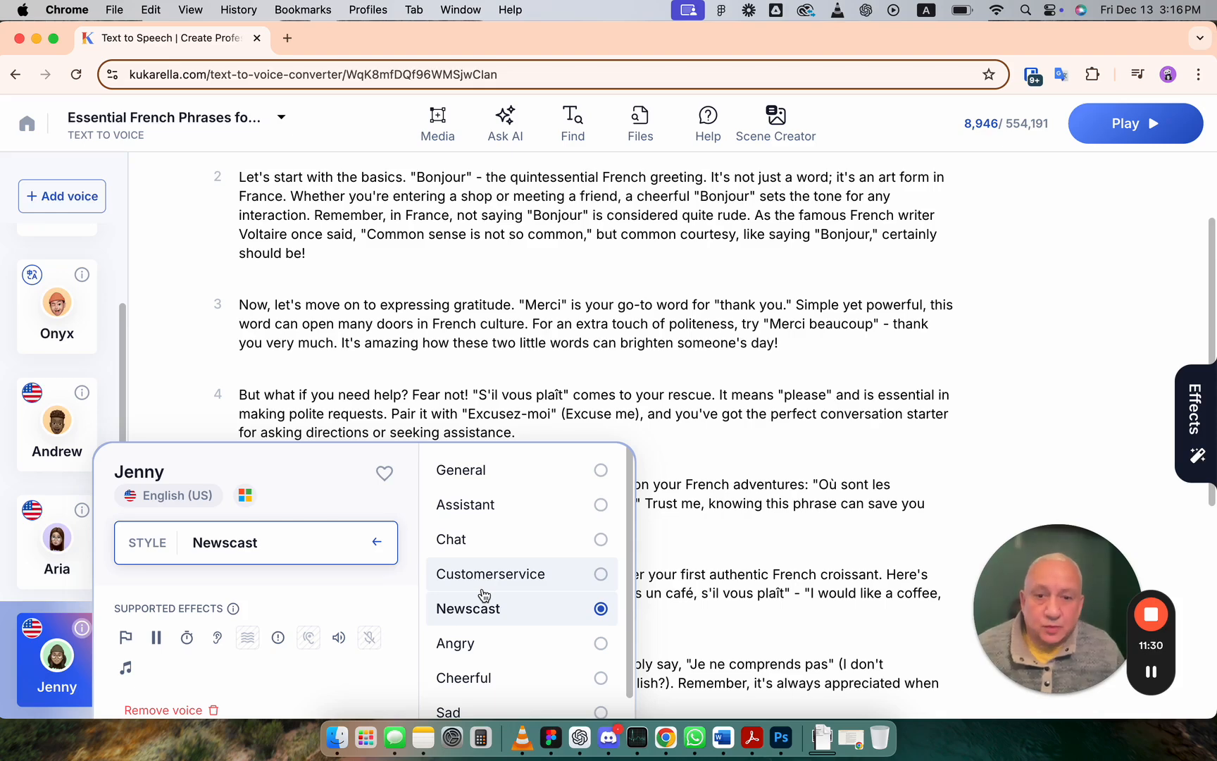
scroll(484, 595, "down", 3)
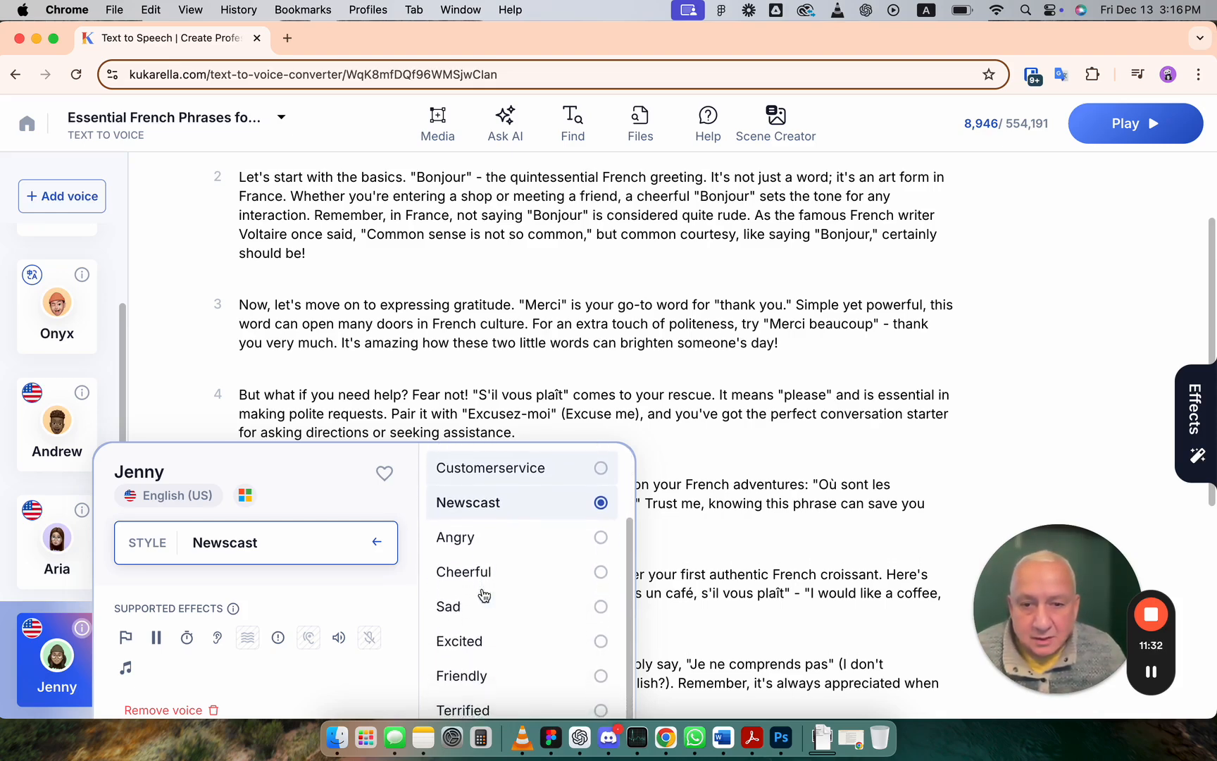
left_click(601, 637)
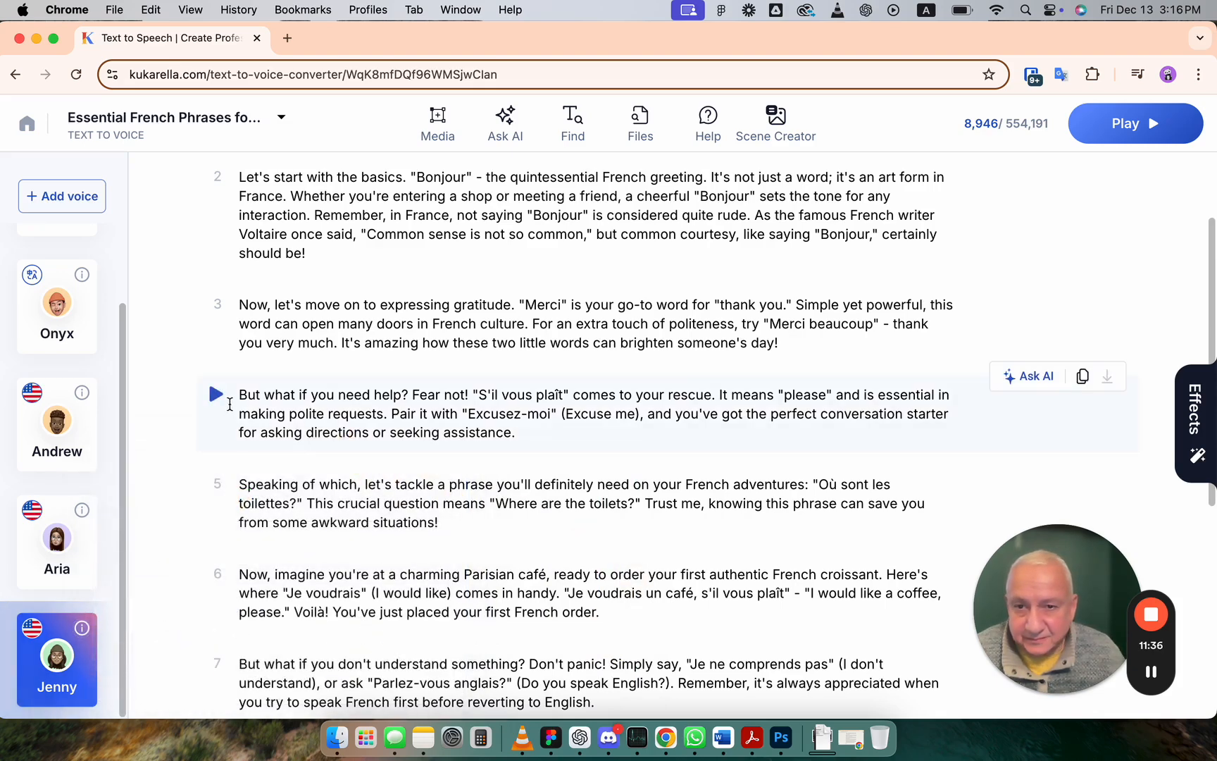
left_click(217, 398)
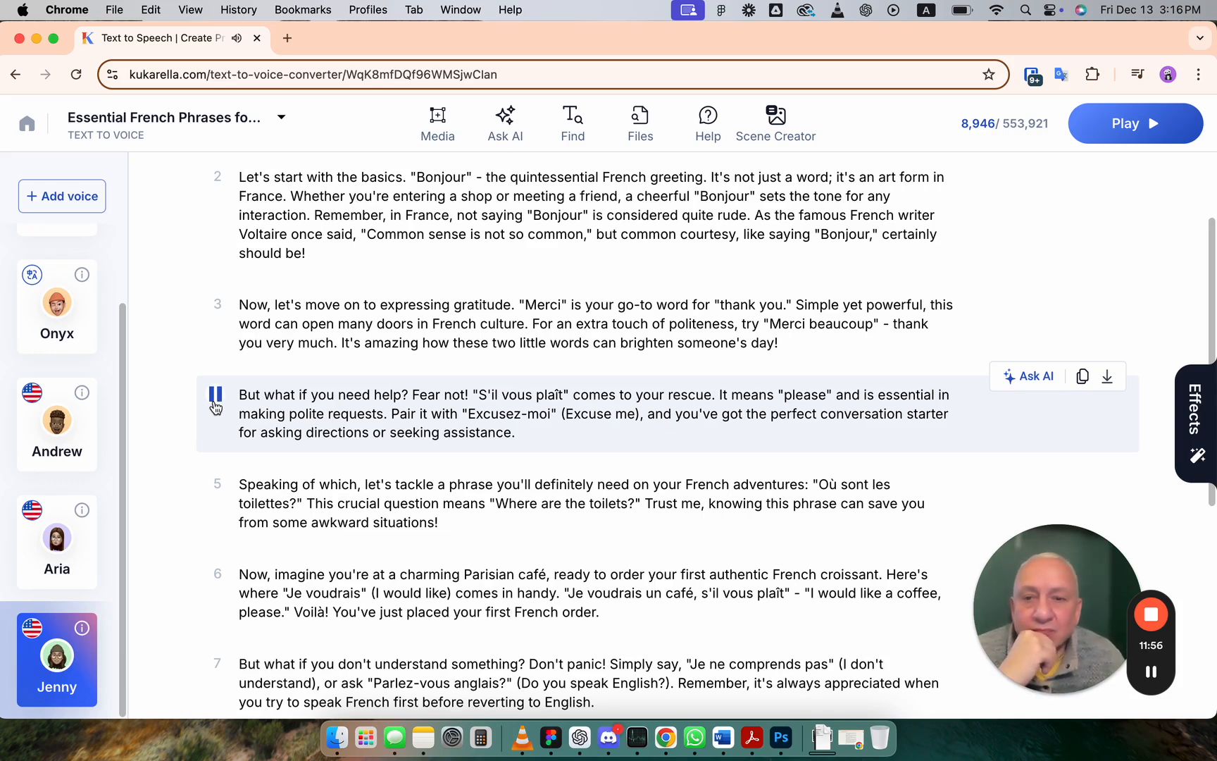
left_click(215, 398)
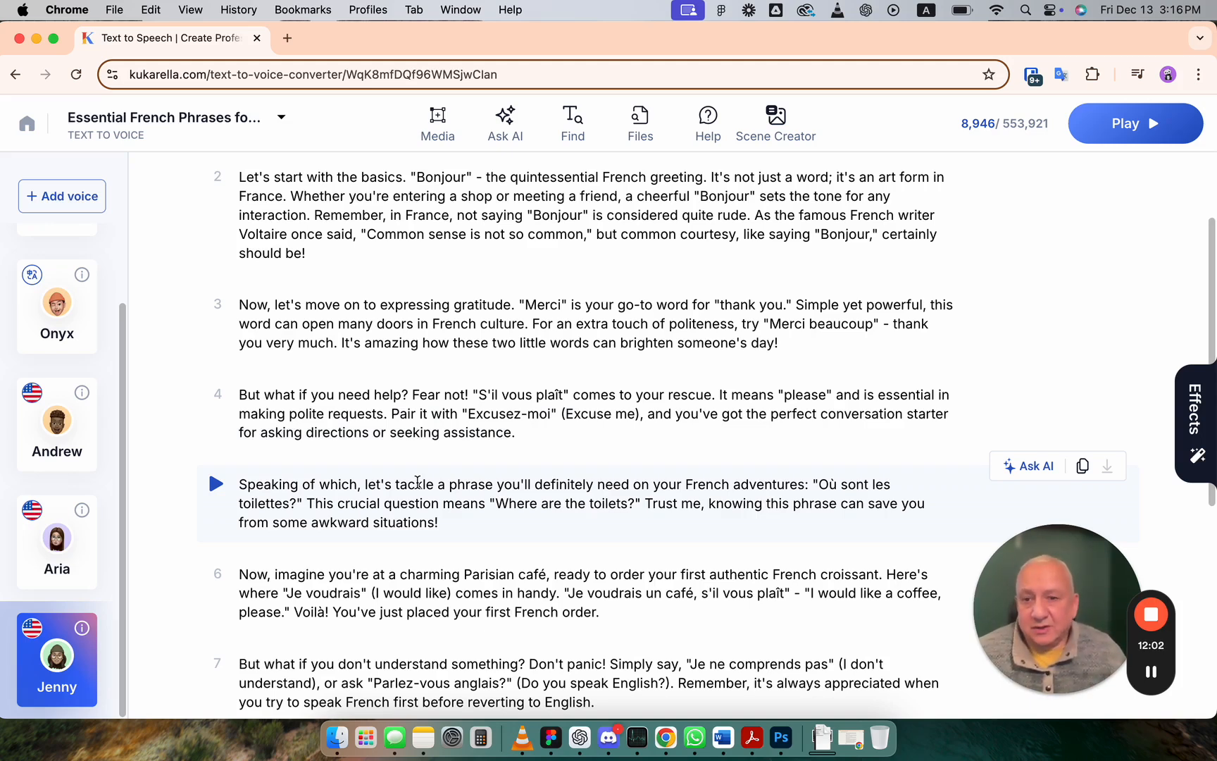
Step: Reopen Jenny's style list and scroll through the available styles before closing the card
left_click(94, 664)
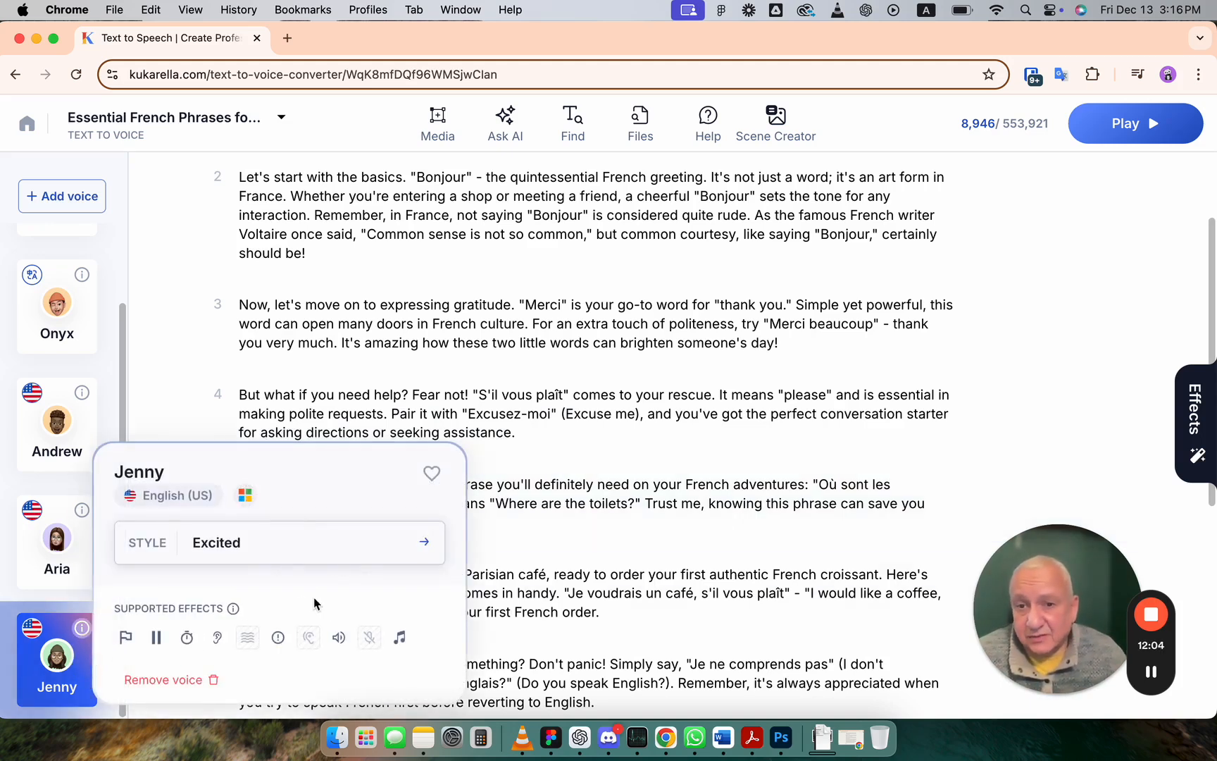
left_click(335, 554)
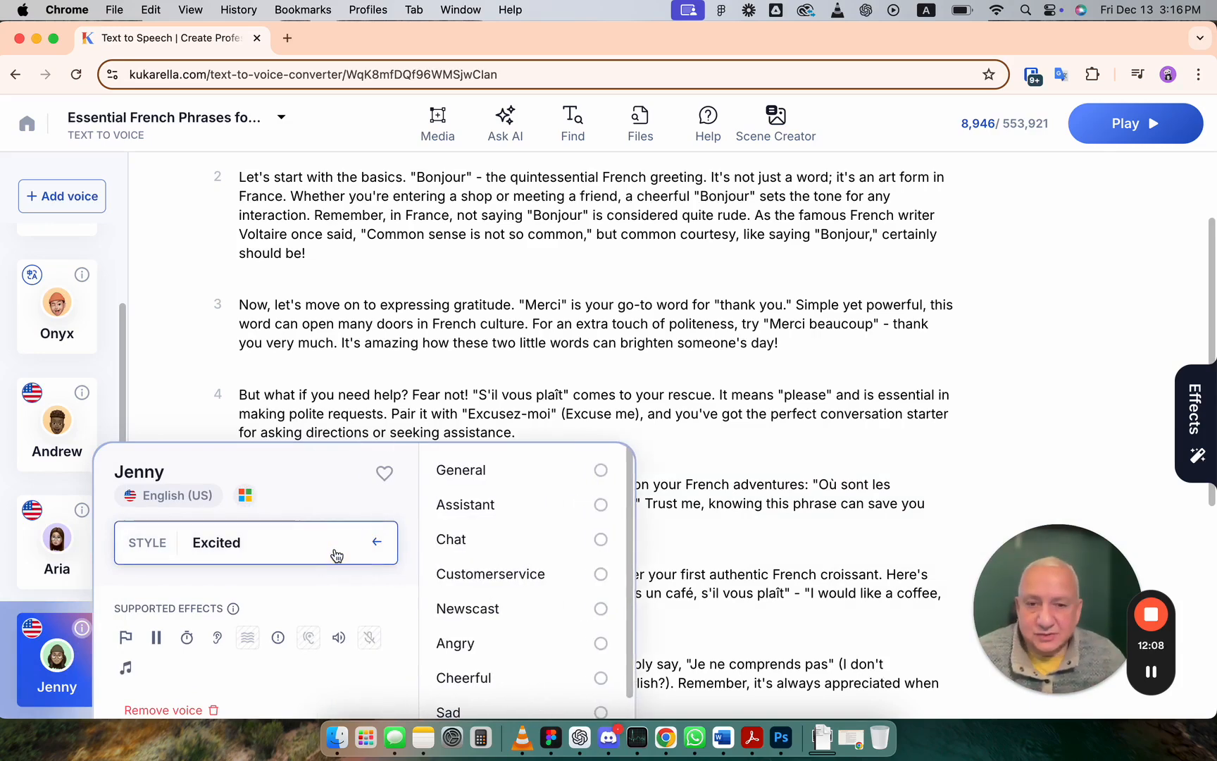
scroll(515, 599, "down", 4)
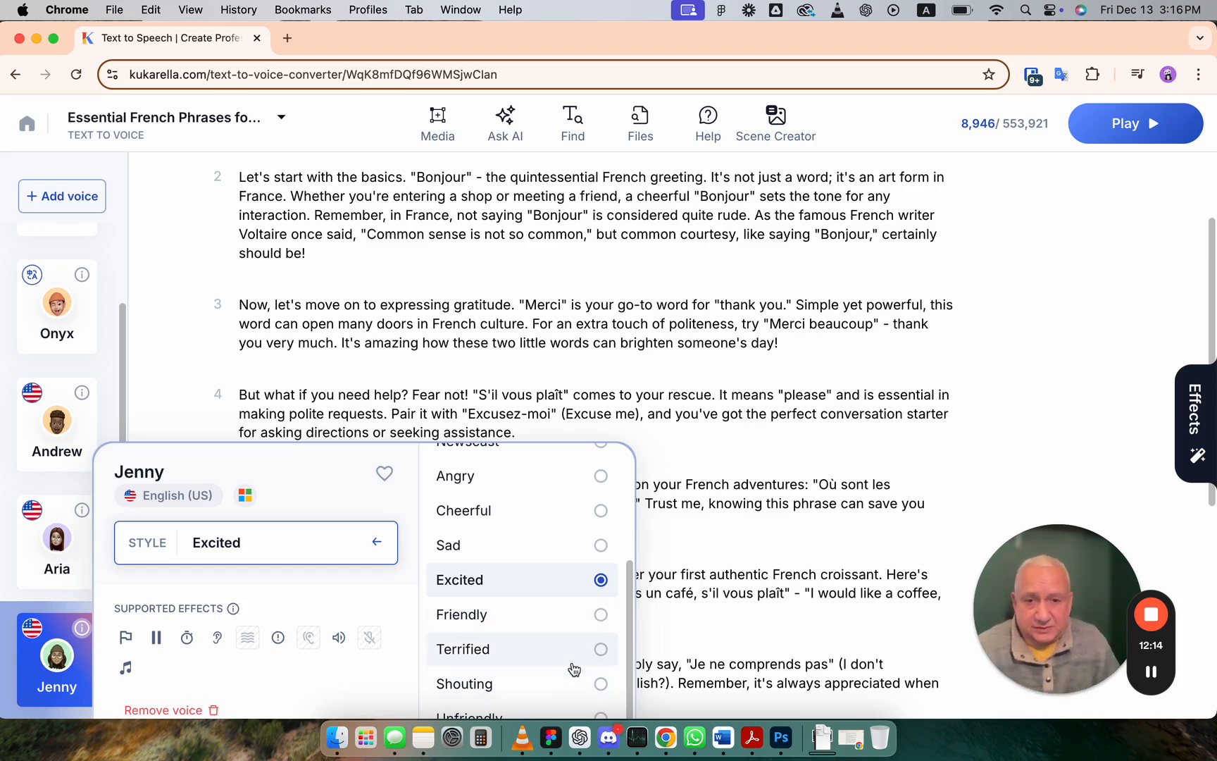
left_click(403, 410)
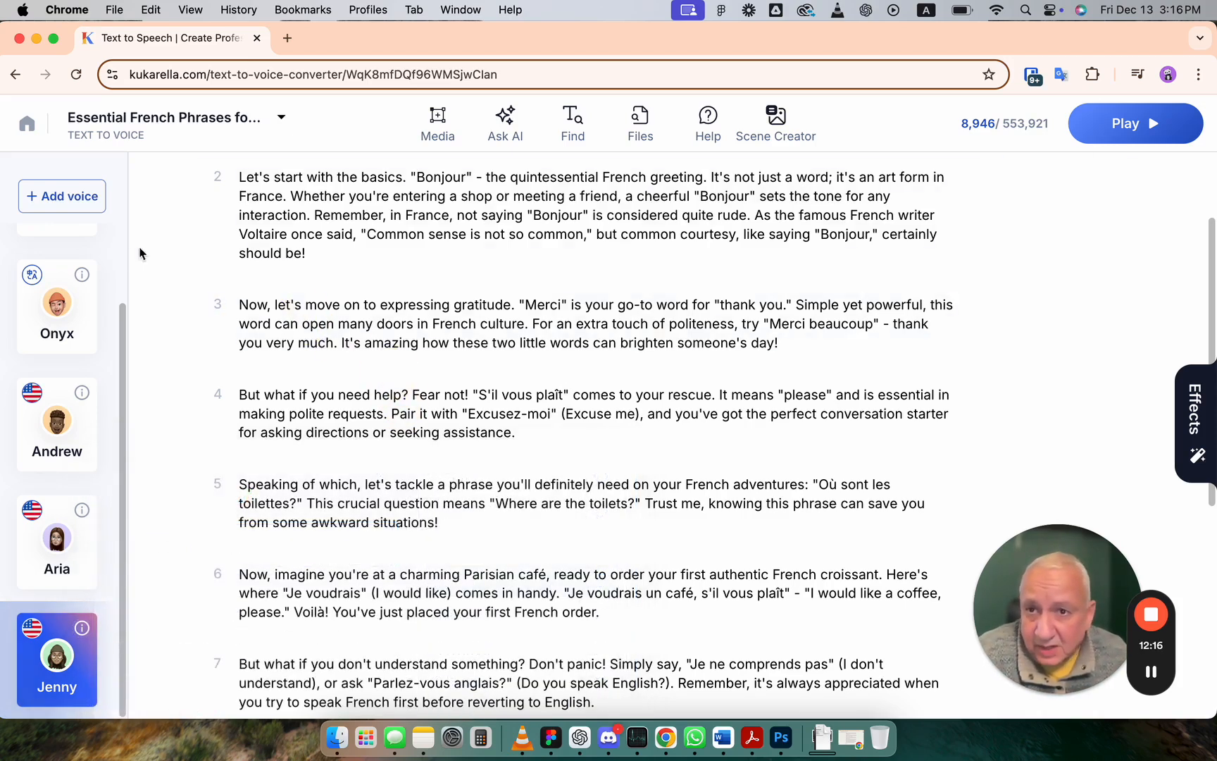
Step: Open the voice picker and examine the supported speaking styles of several English (US) voices
left_click(69, 208)
mouse_move(835, 414)
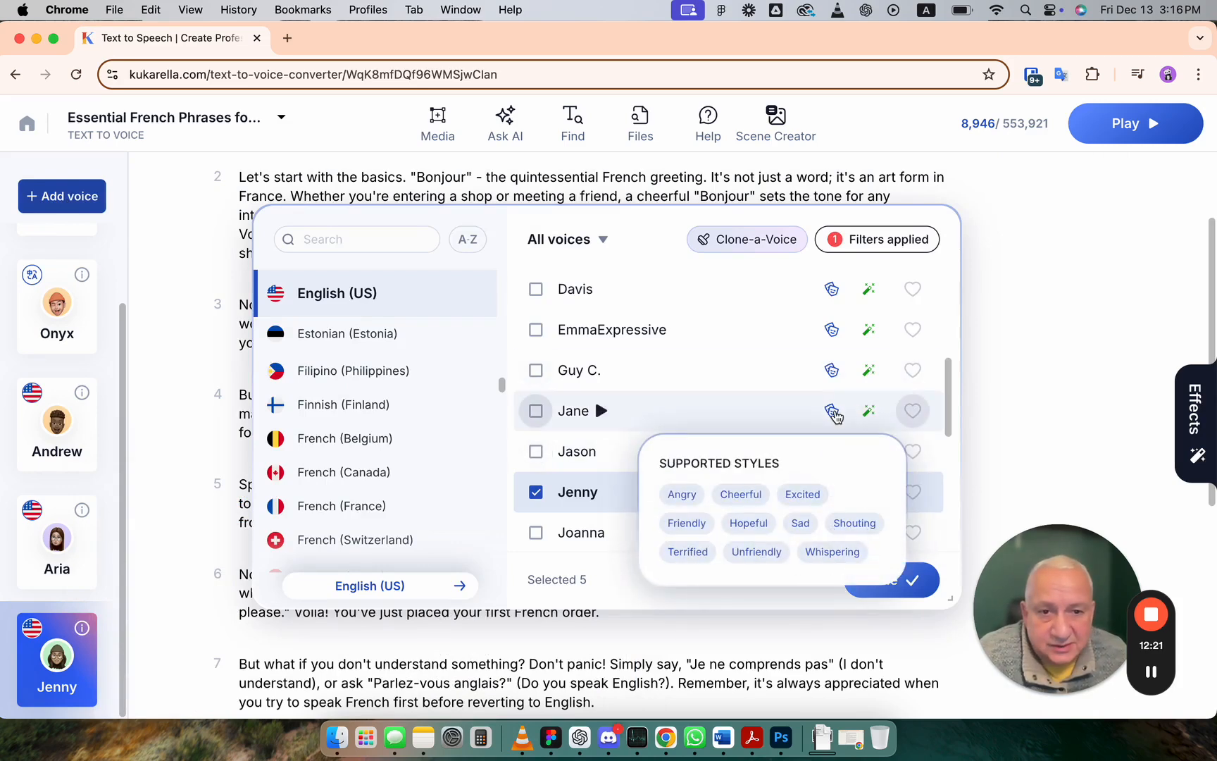
mouse_move(835, 333)
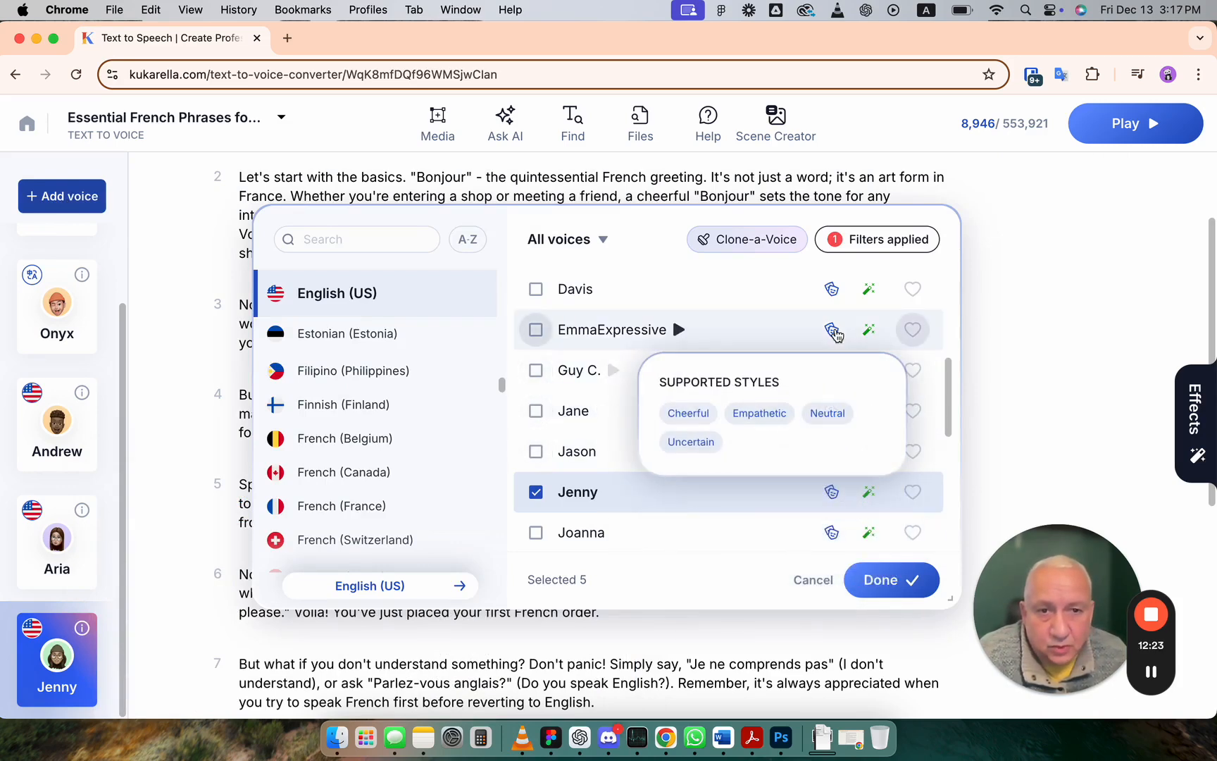
mouse_move(833, 533)
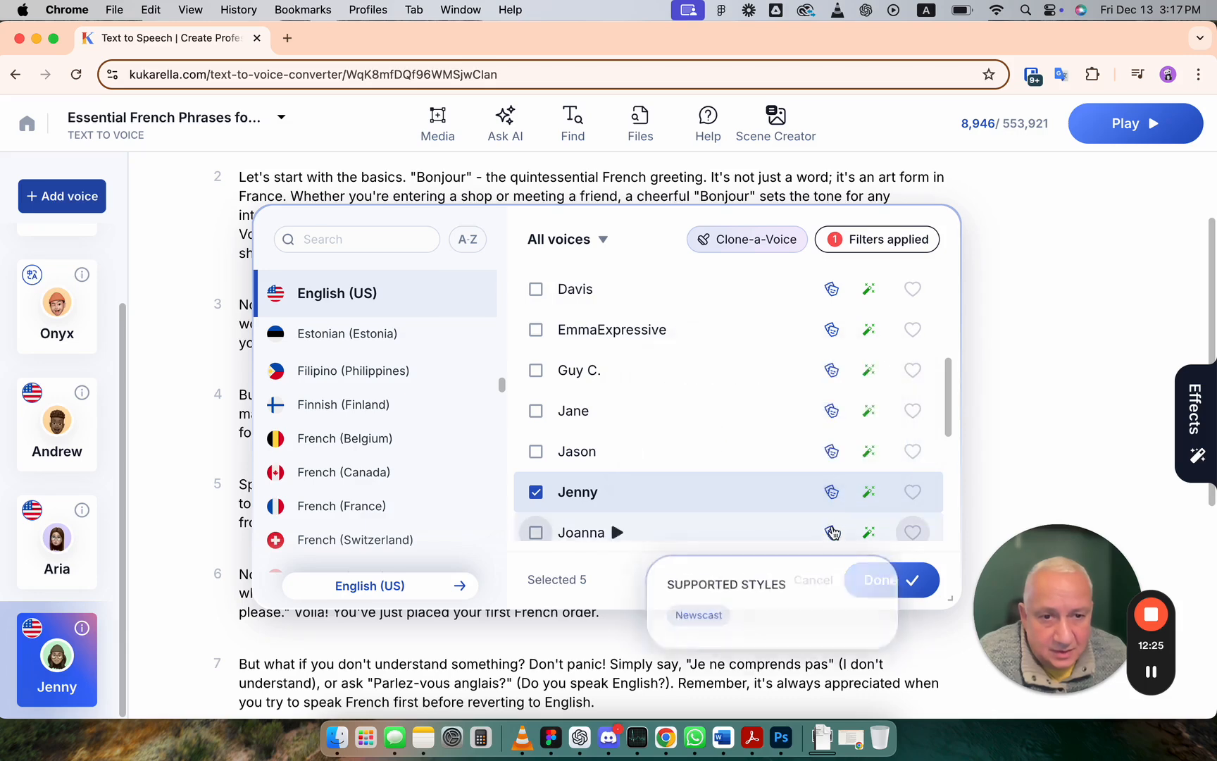
scroll(830, 504, "down", 5)
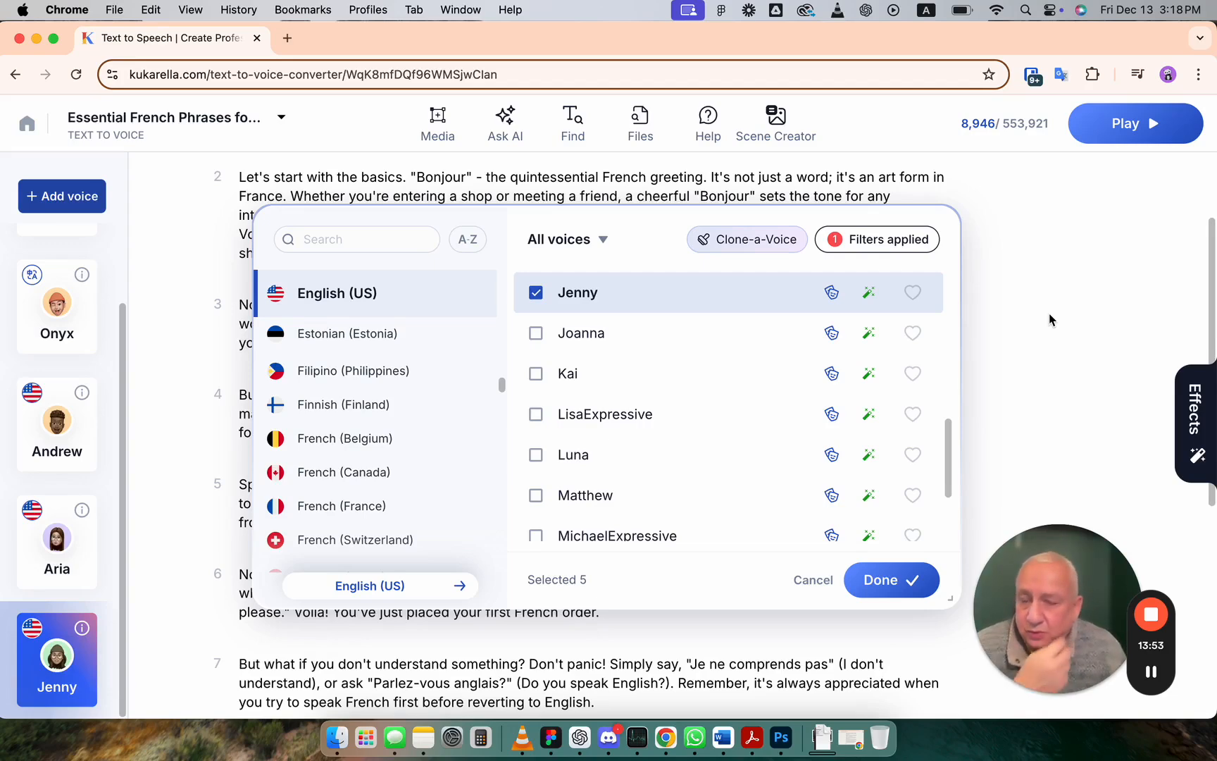
Step: Leave the project for the home page, open the Help Center and browse its collections
left_click(26, 127)
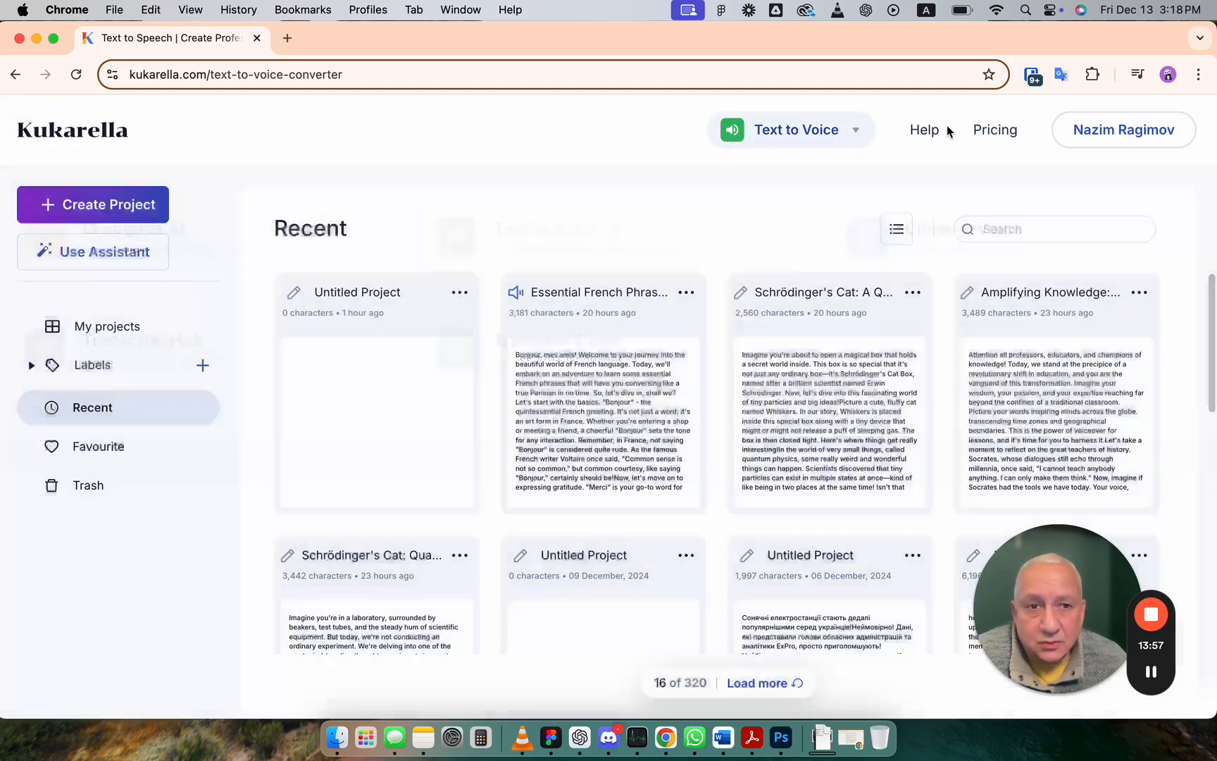
left_click(924, 129)
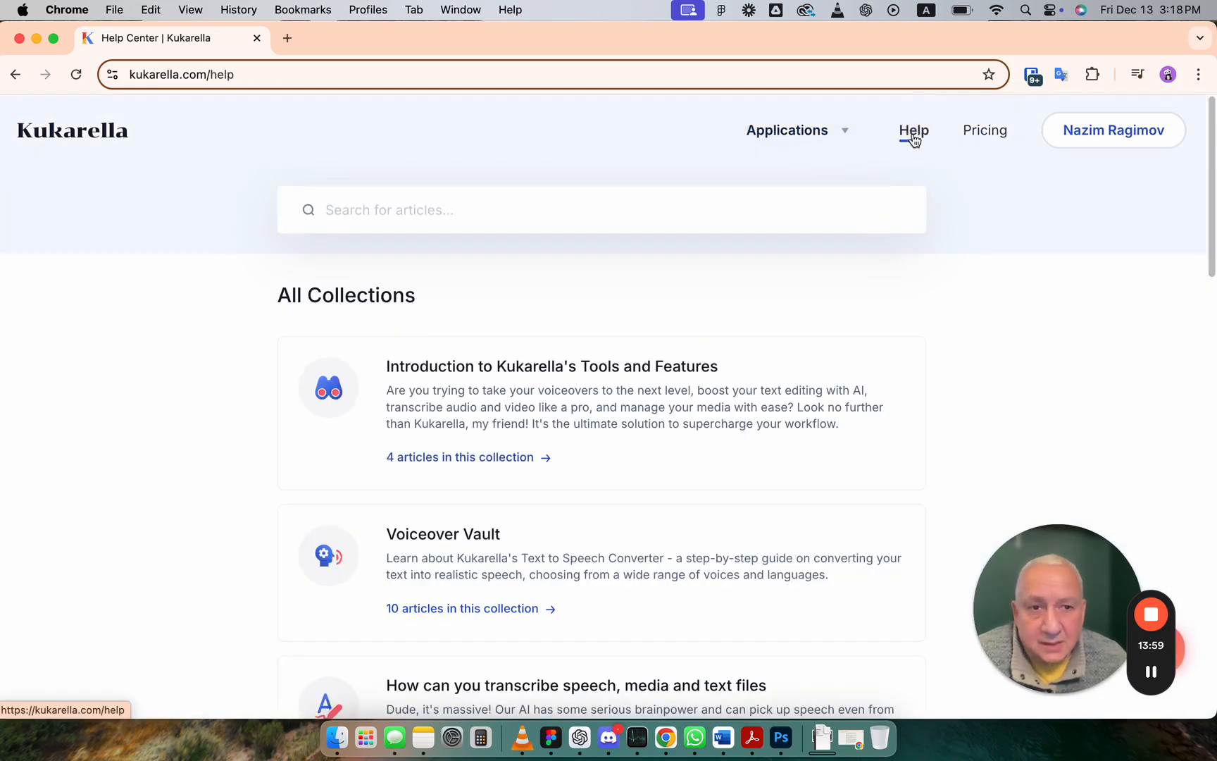
scroll(950, 262, "down", 5)
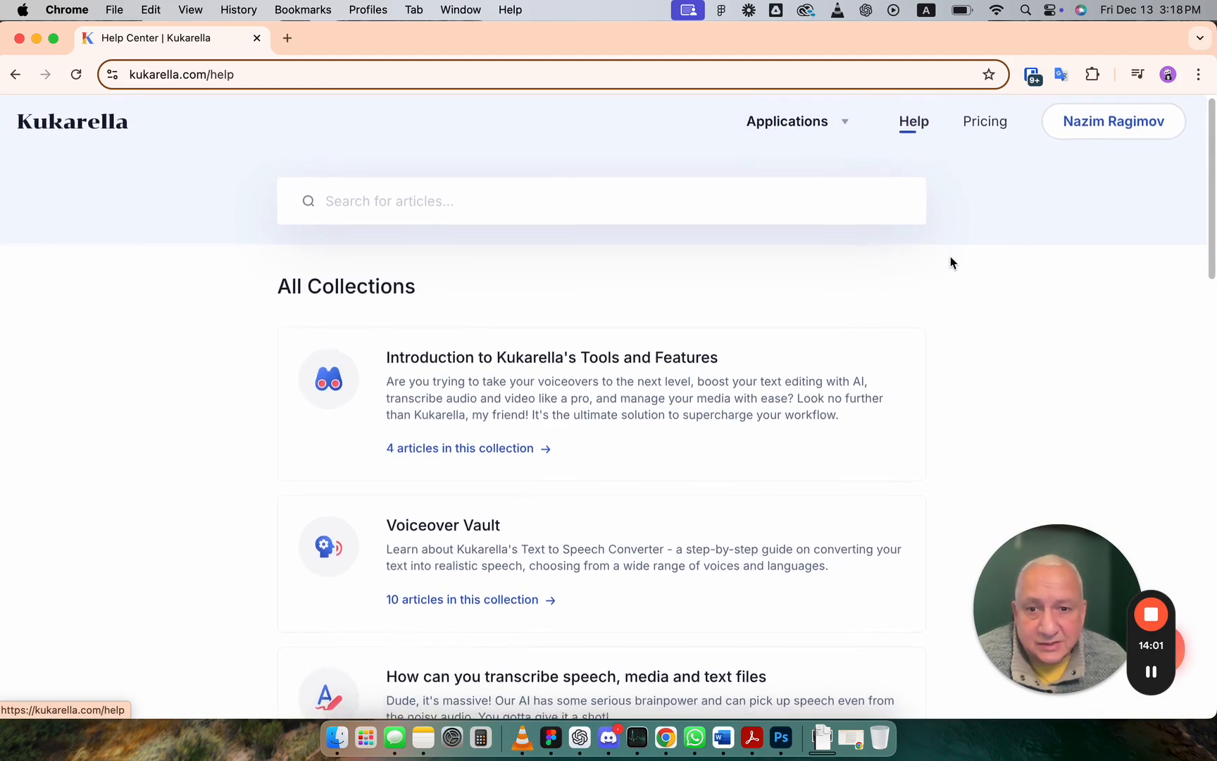
scroll(950, 262, "down", 7)
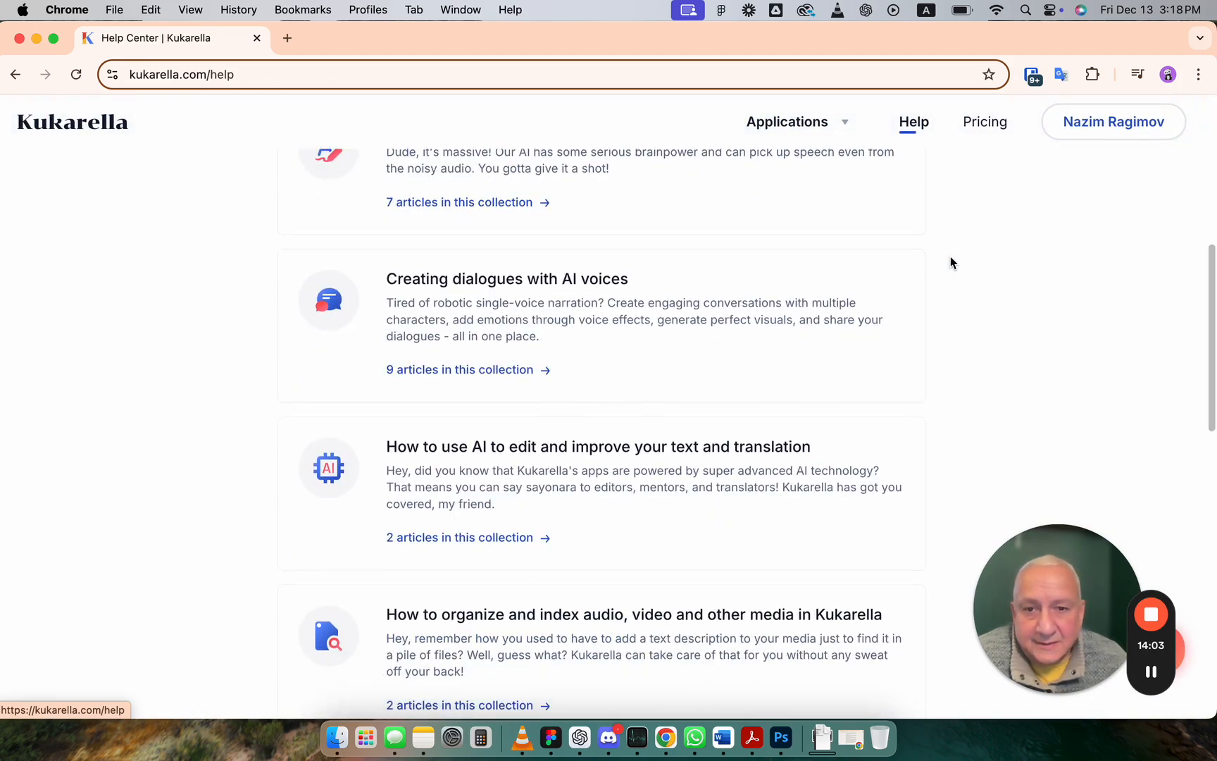
scroll(951, 262, "down", 1)
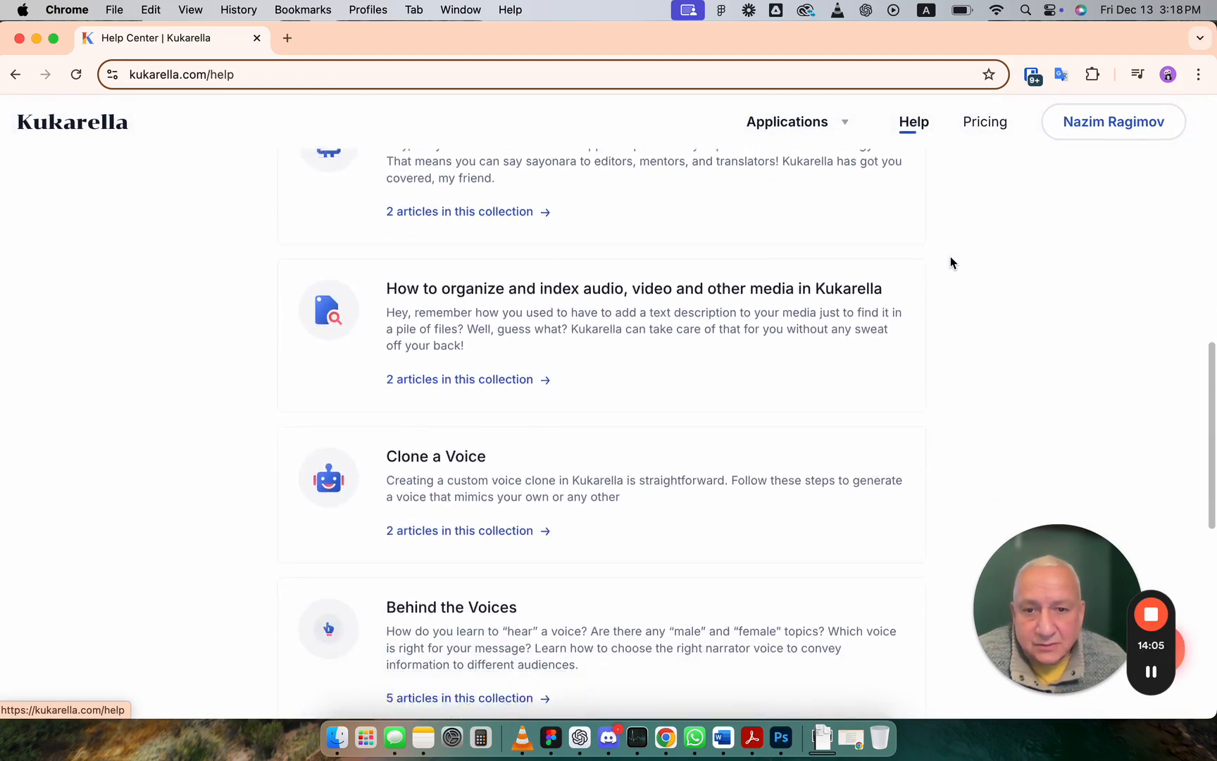
Step: Open the Behind the Voices collection, read the article on choosing the right voice, and review the collection's articles
left_click(493, 613)
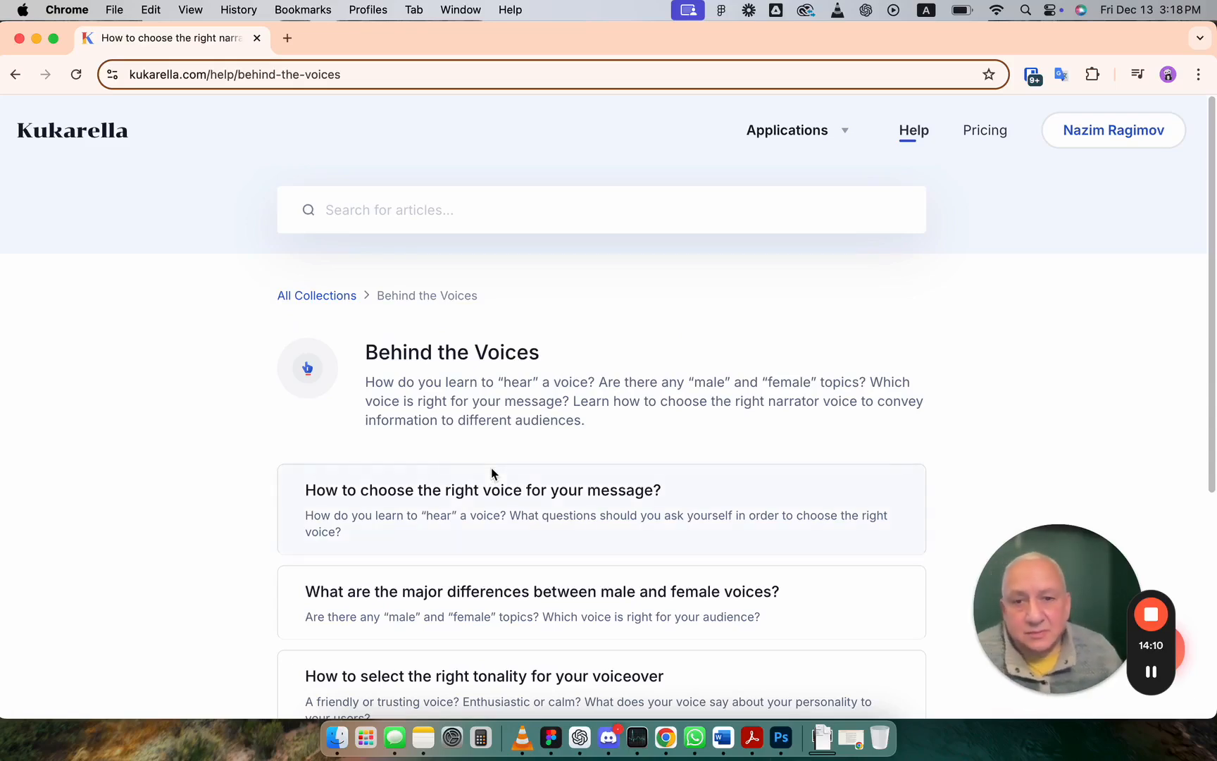
scroll(491, 473, "down", 4)
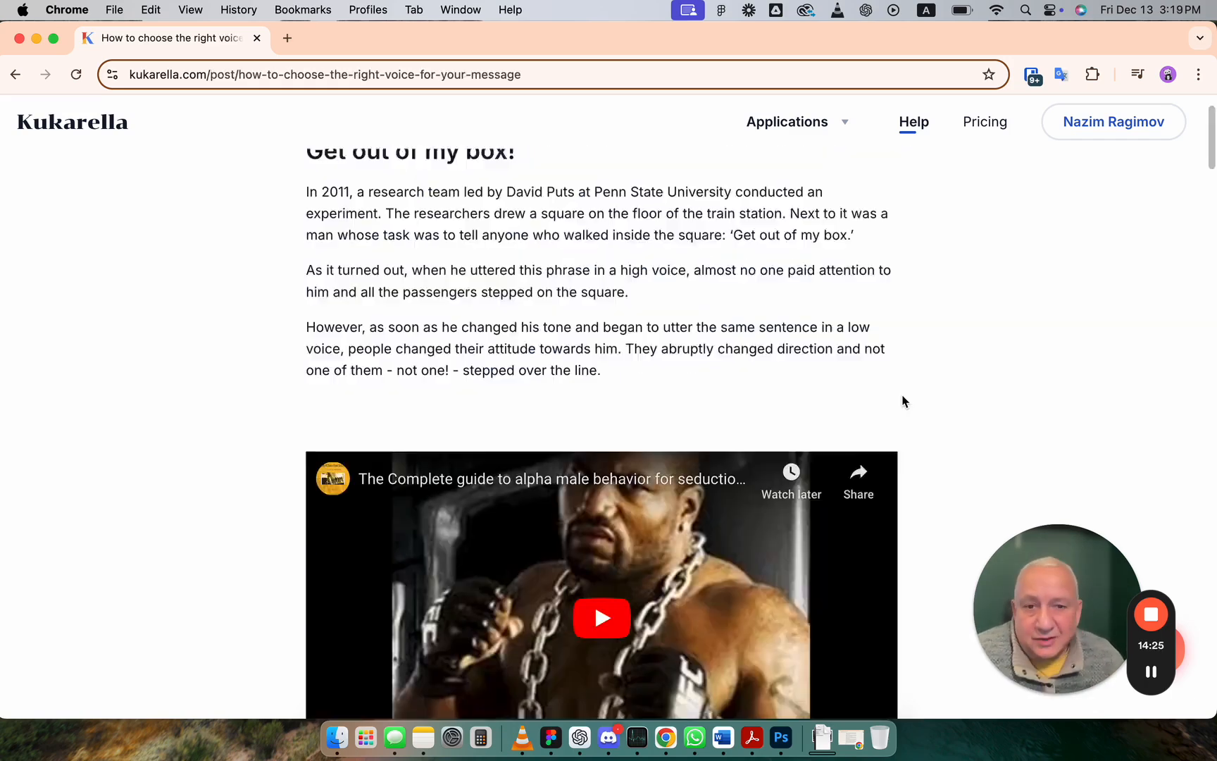
scroll(902, 399, "down", 3)
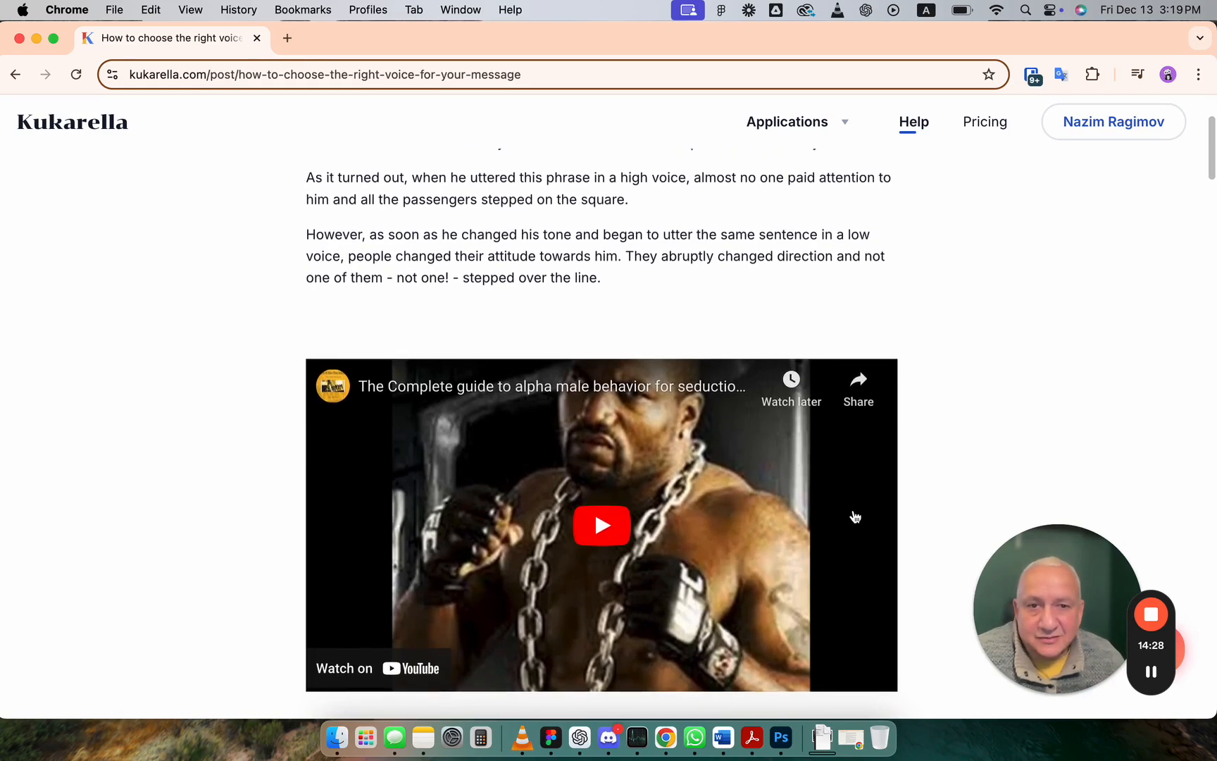
scroll(854, 516, "down", 4)
scroll(855, 517, "down", 1)
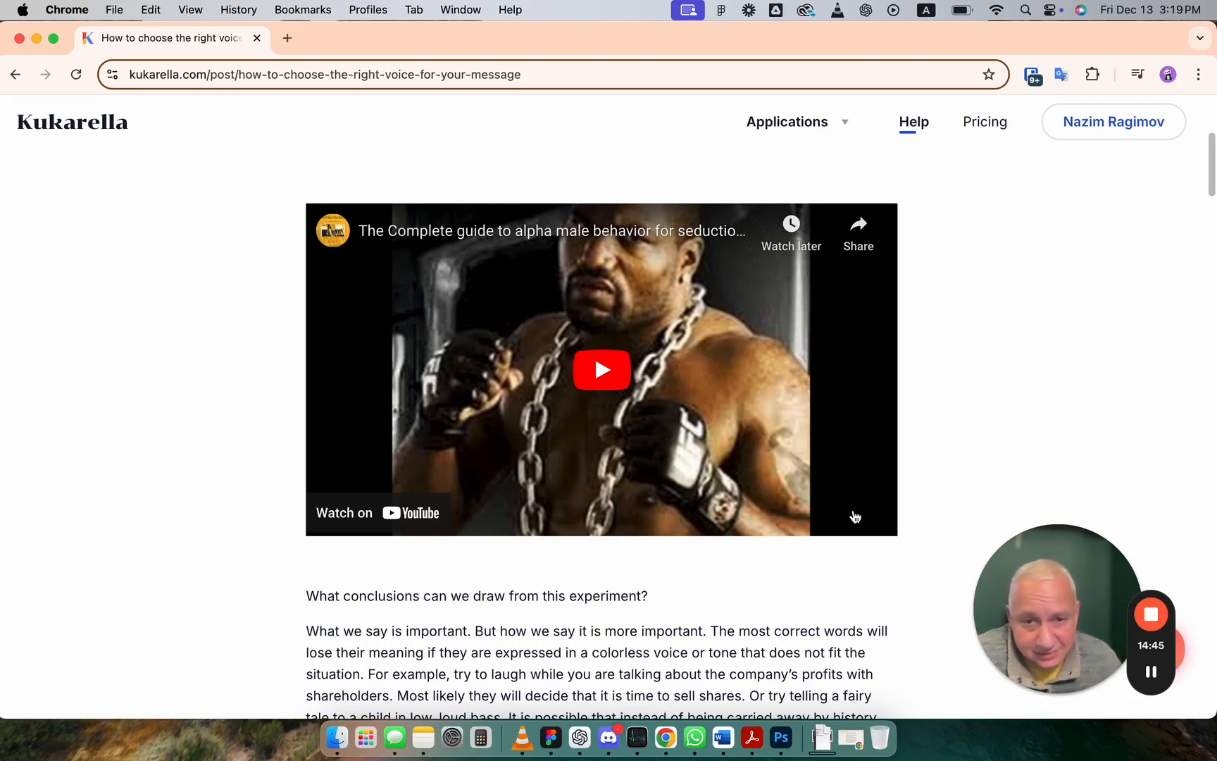
scroll(644, 568, "down", 3)
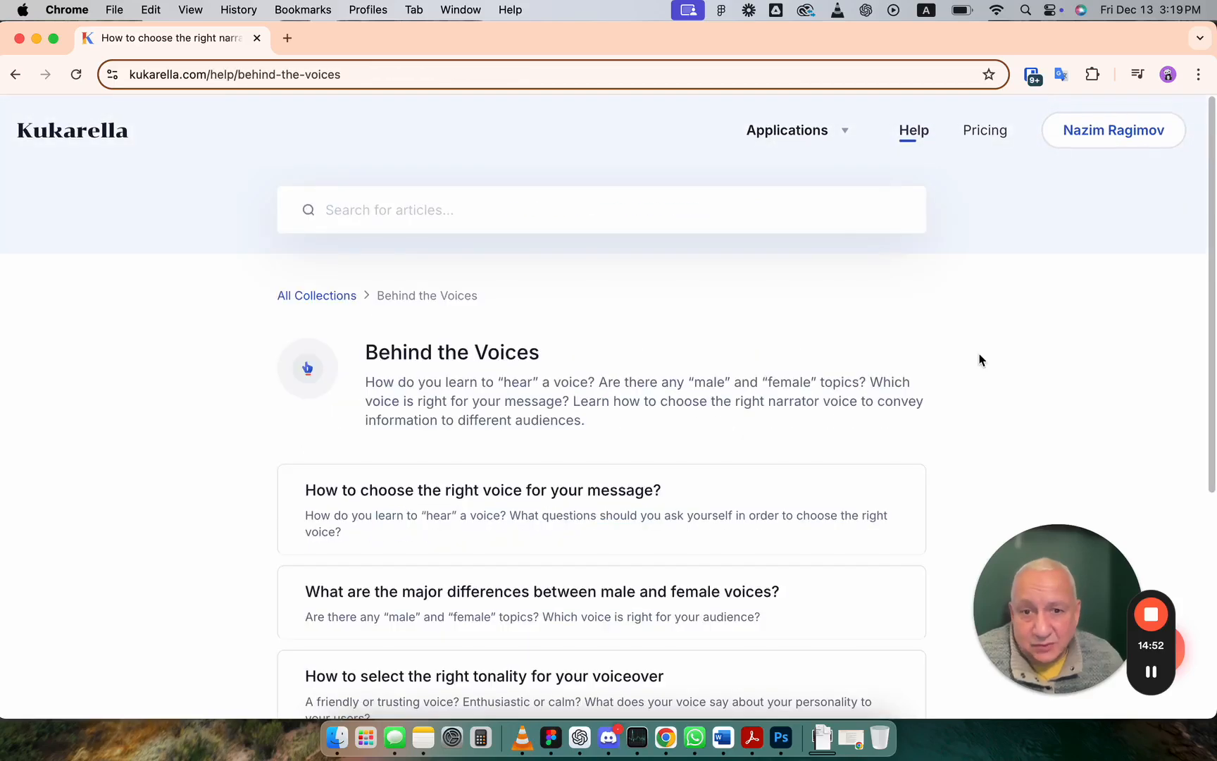
scroll(979, 360, "down", 5)
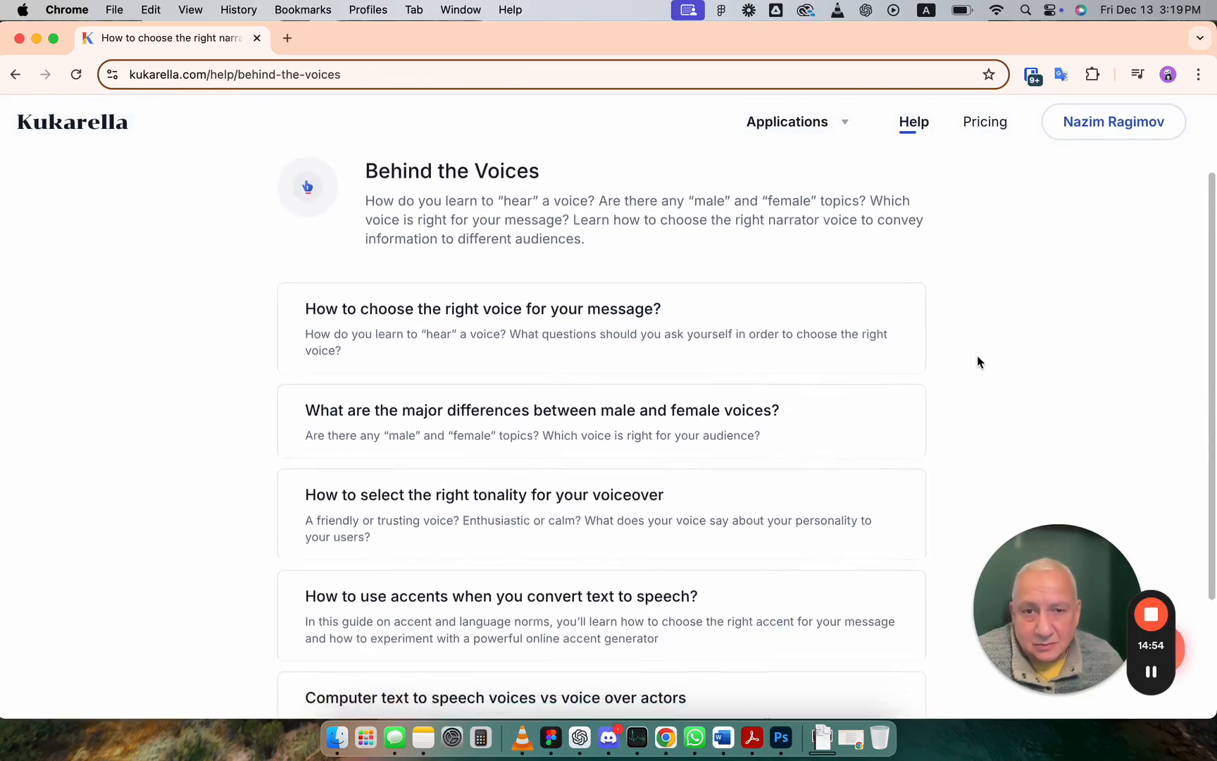